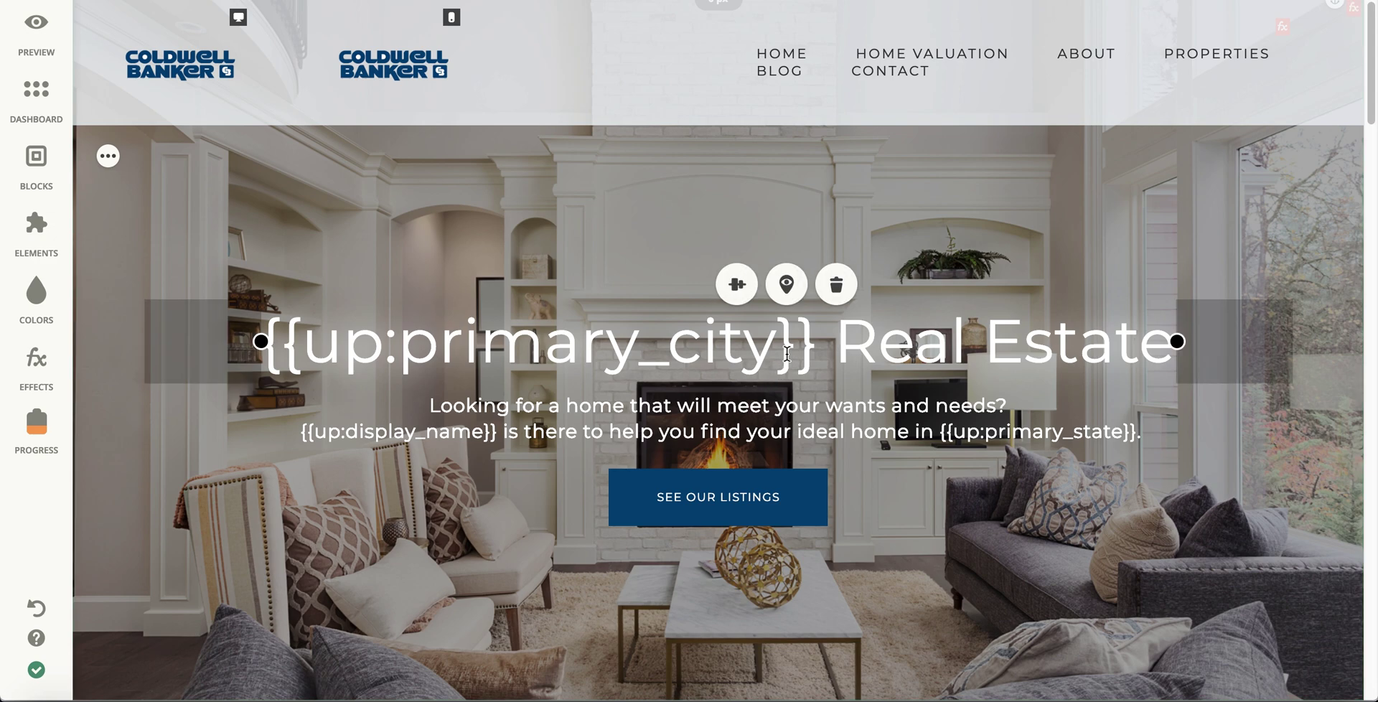
{"action": "left_click", "coordinate": [786, 355]}
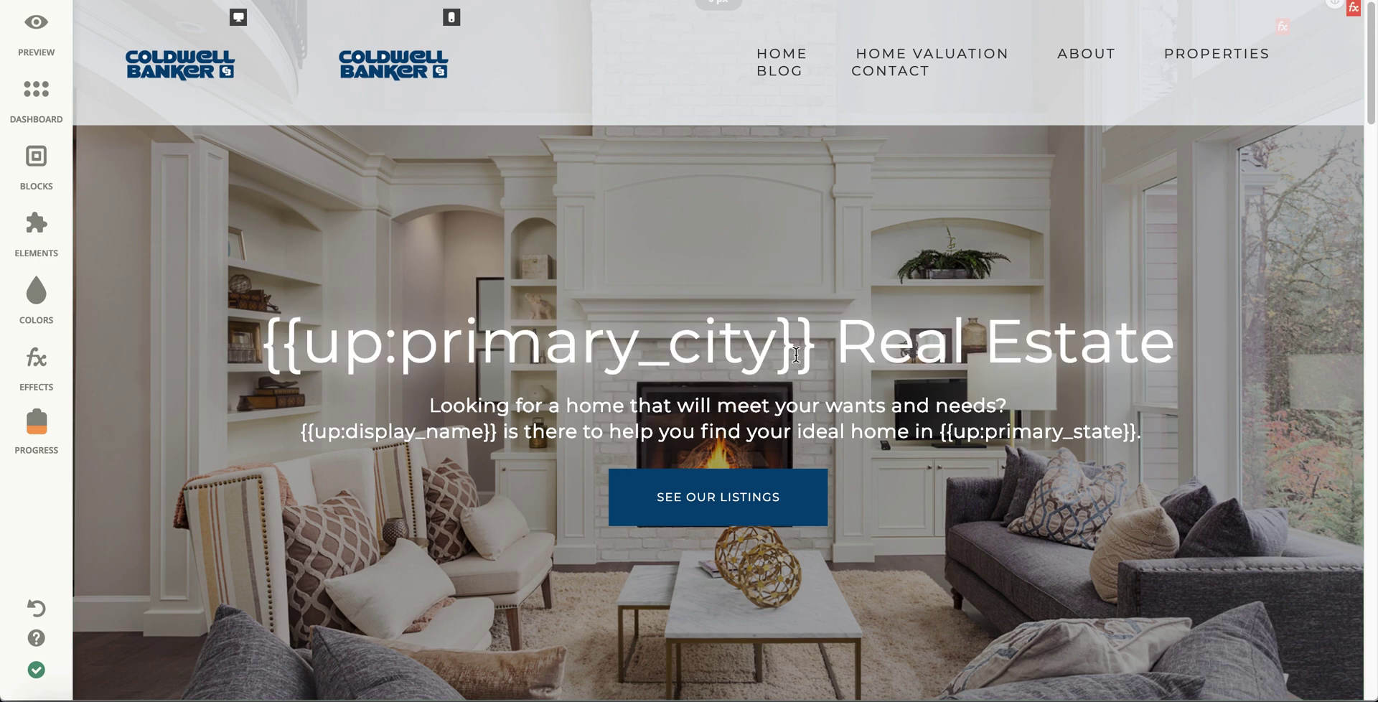
{"action": "key", "text": "BackSpace"}
{"action": "key", "text": "BackSpace"}
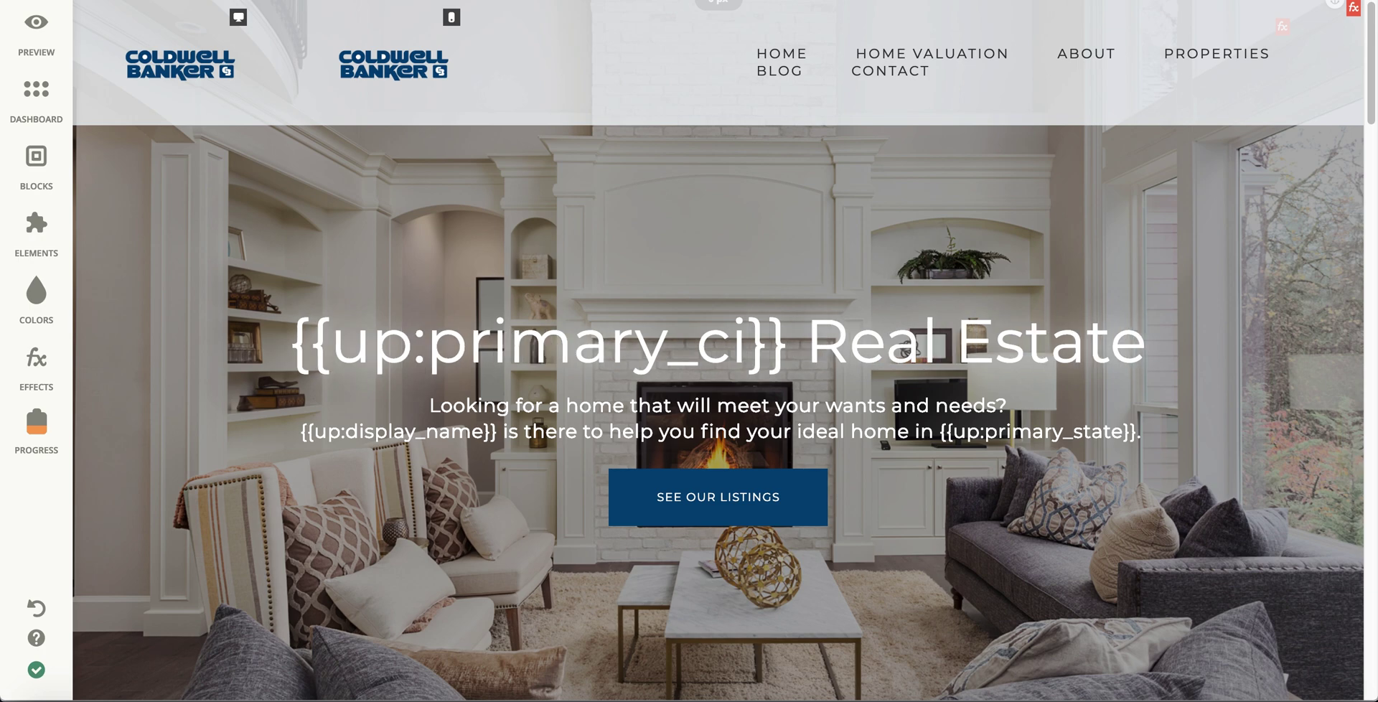
{"action": "type", "text": "ty"}
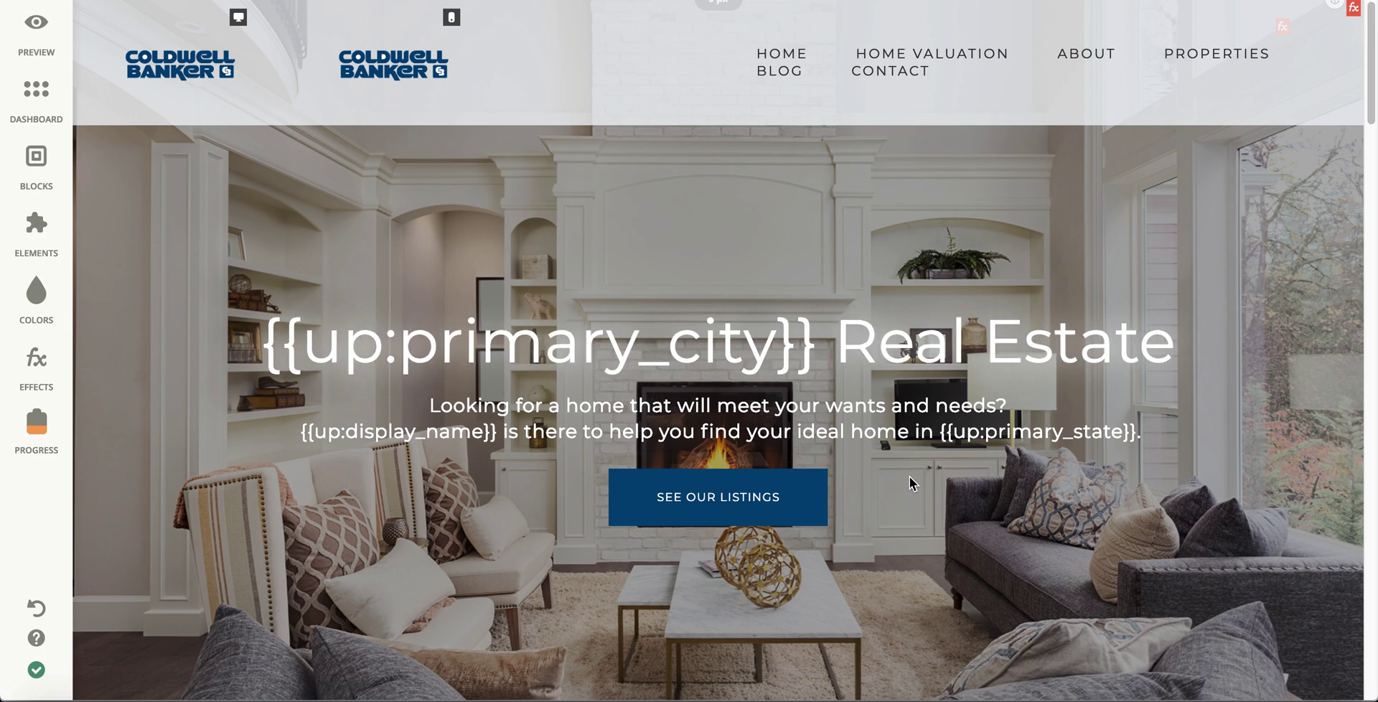
{"action": "left_click", "coordinate": [650, 498]}
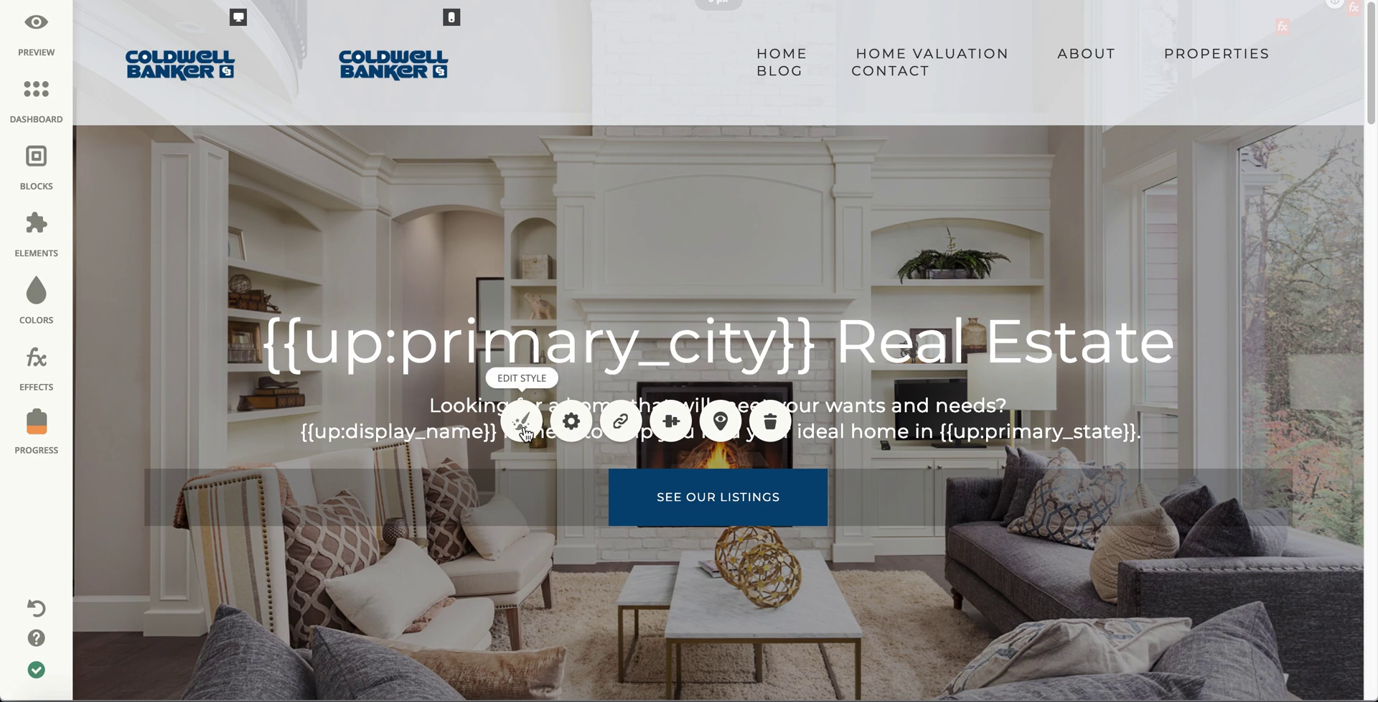
{"action": "left_click", "coordinate": [620, 427]}
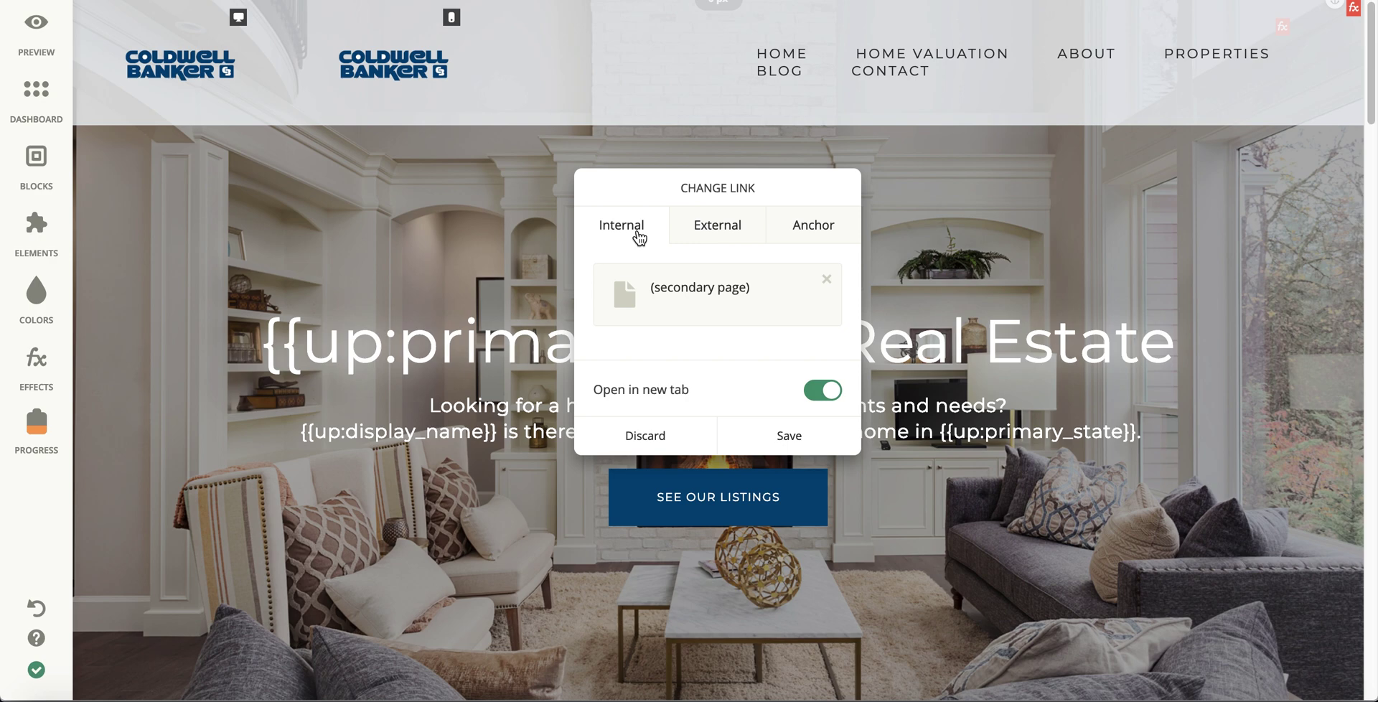
{"action": "left_click", "coordinate": [693, 228]}
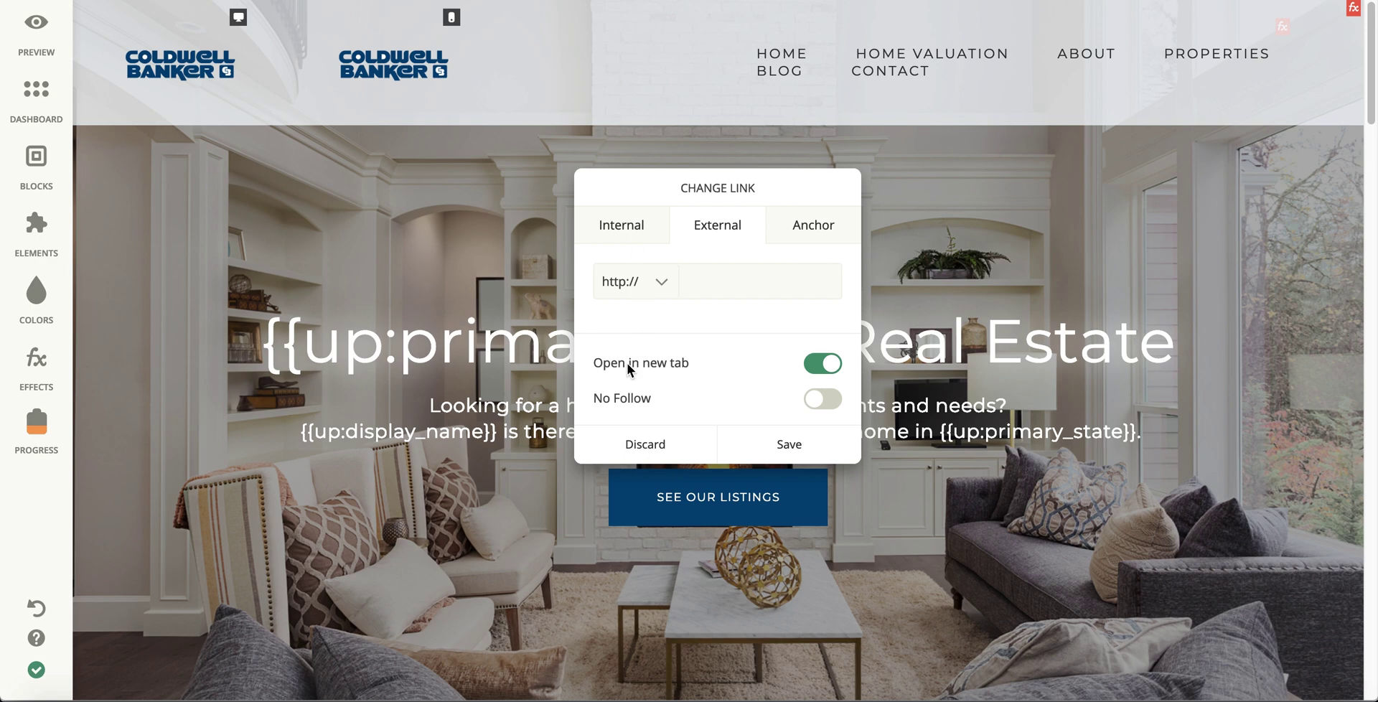
{"action": "left_click", "coordinate": [636, 228]}
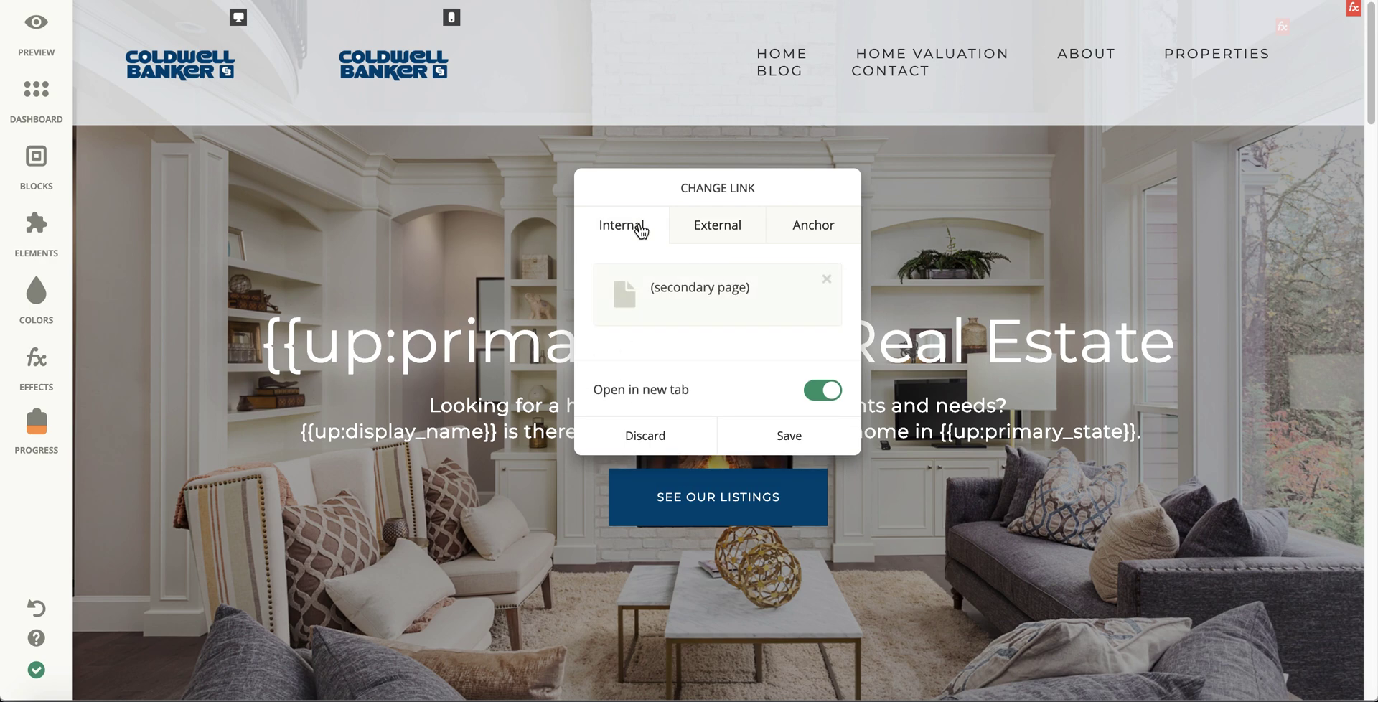
{"action": "left_click", "coordinate": [646, 437]}
{"action": "scroll", "coordinate": [649, 447], "scroll_direction": "down", "scroll_amount": 2}
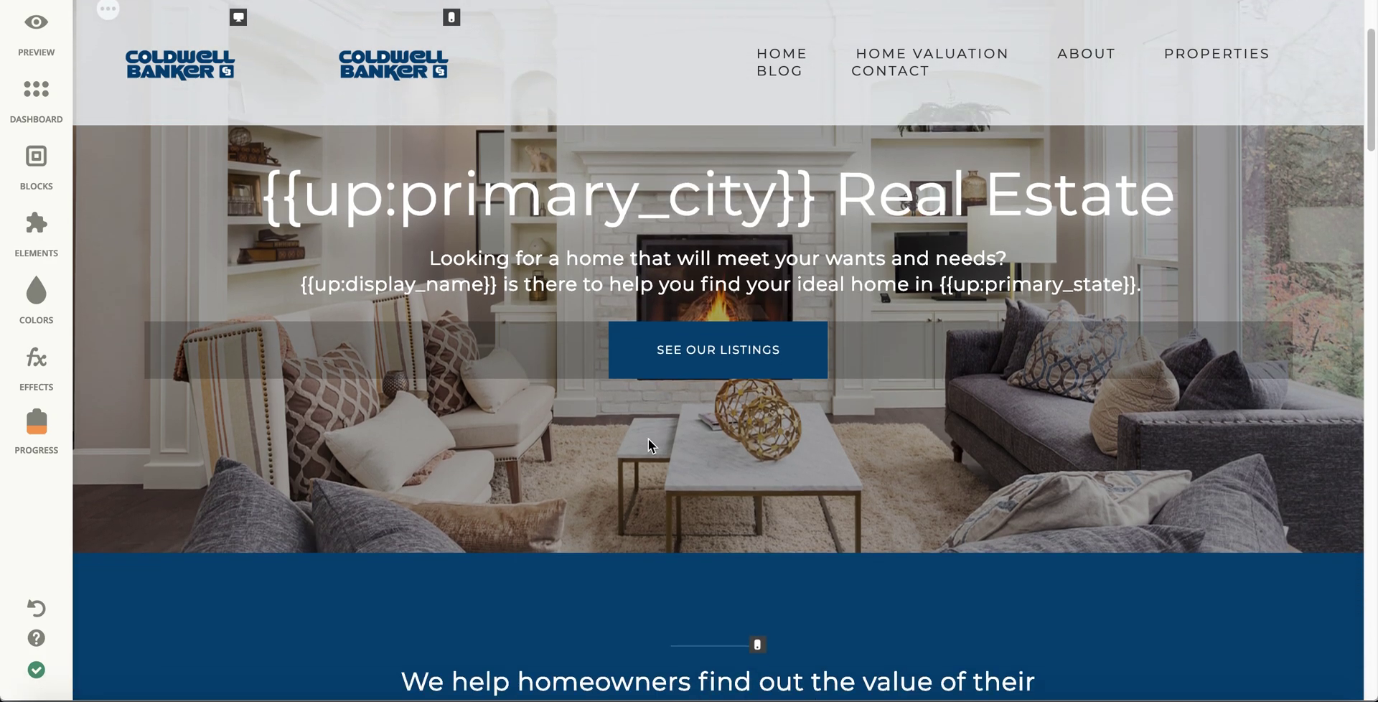
{"action": "scroll", "coordinate": [650, 445], "scroll_direction": "down", "scroll_amount": 1}
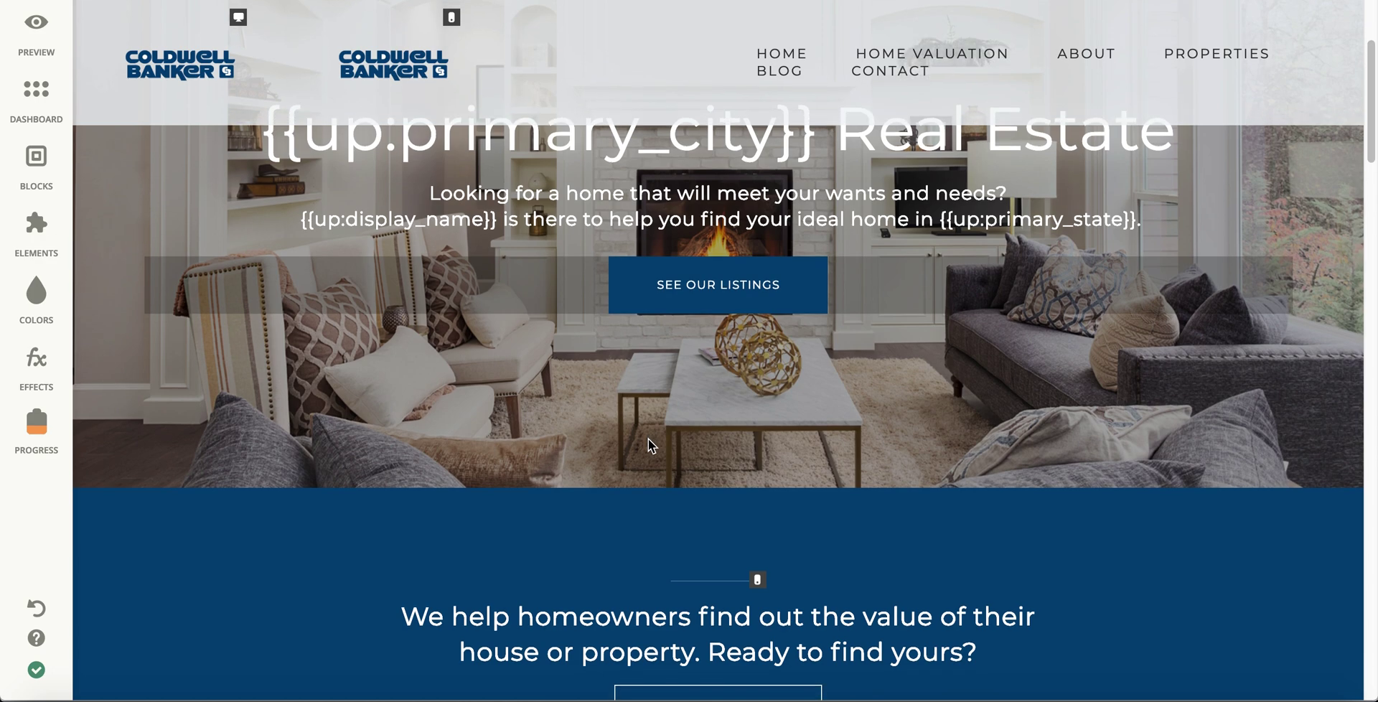
{"action": "left_click", "coordinate": [633, 283]}
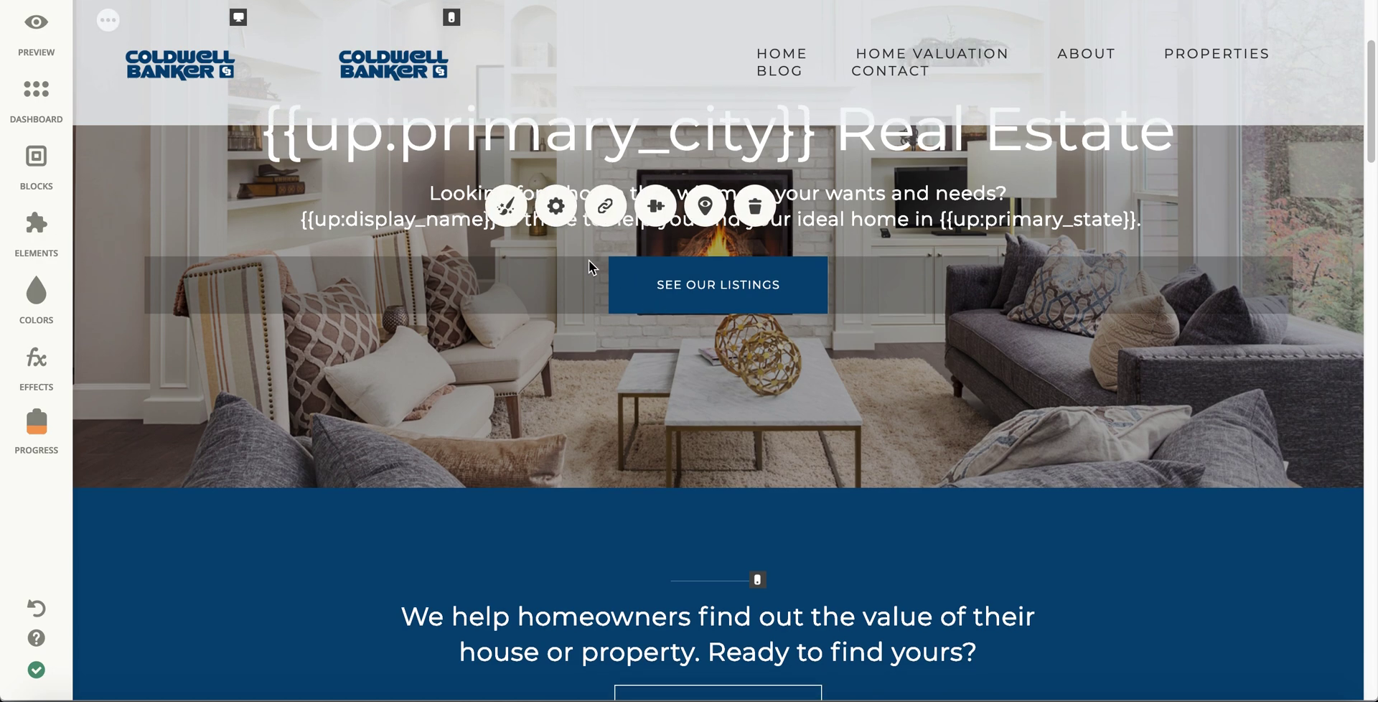
{"action": "left_click", "coordinate": [514, 214]}
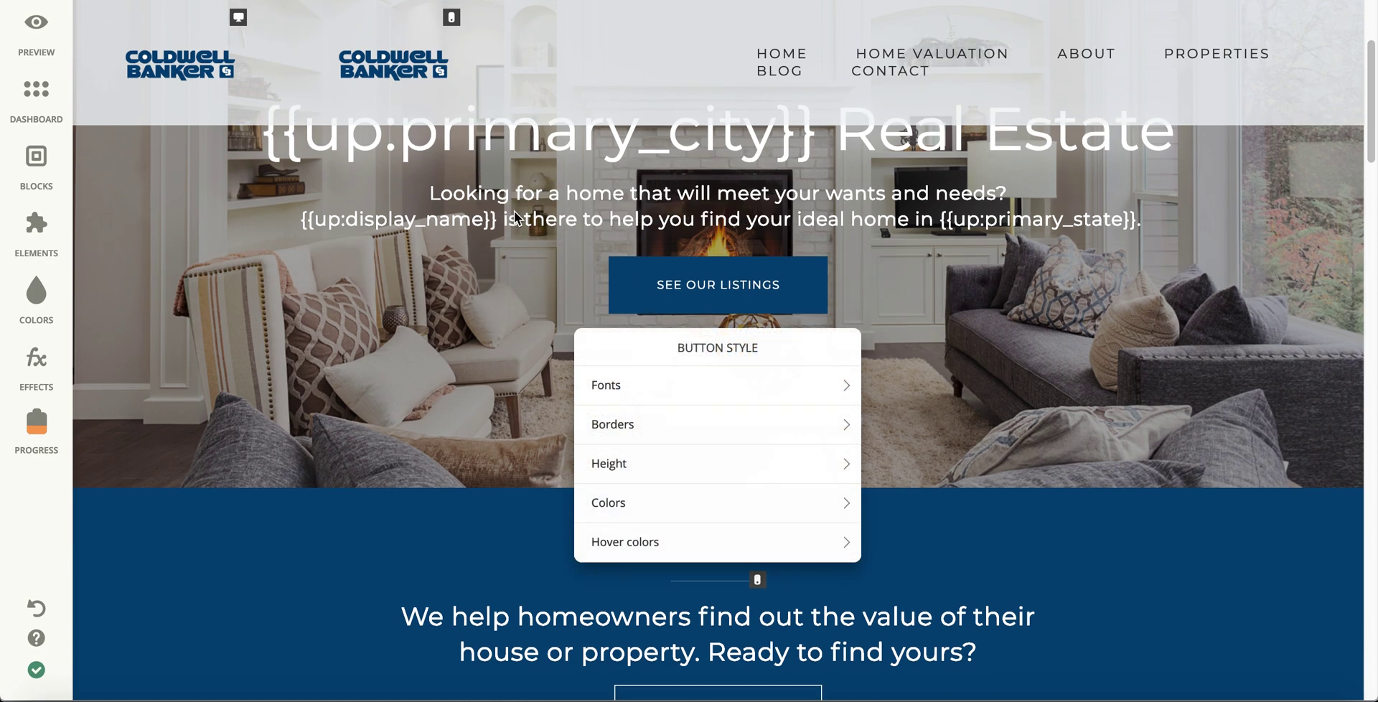
{"action": "left_click", "coordinate": [704, 505]}
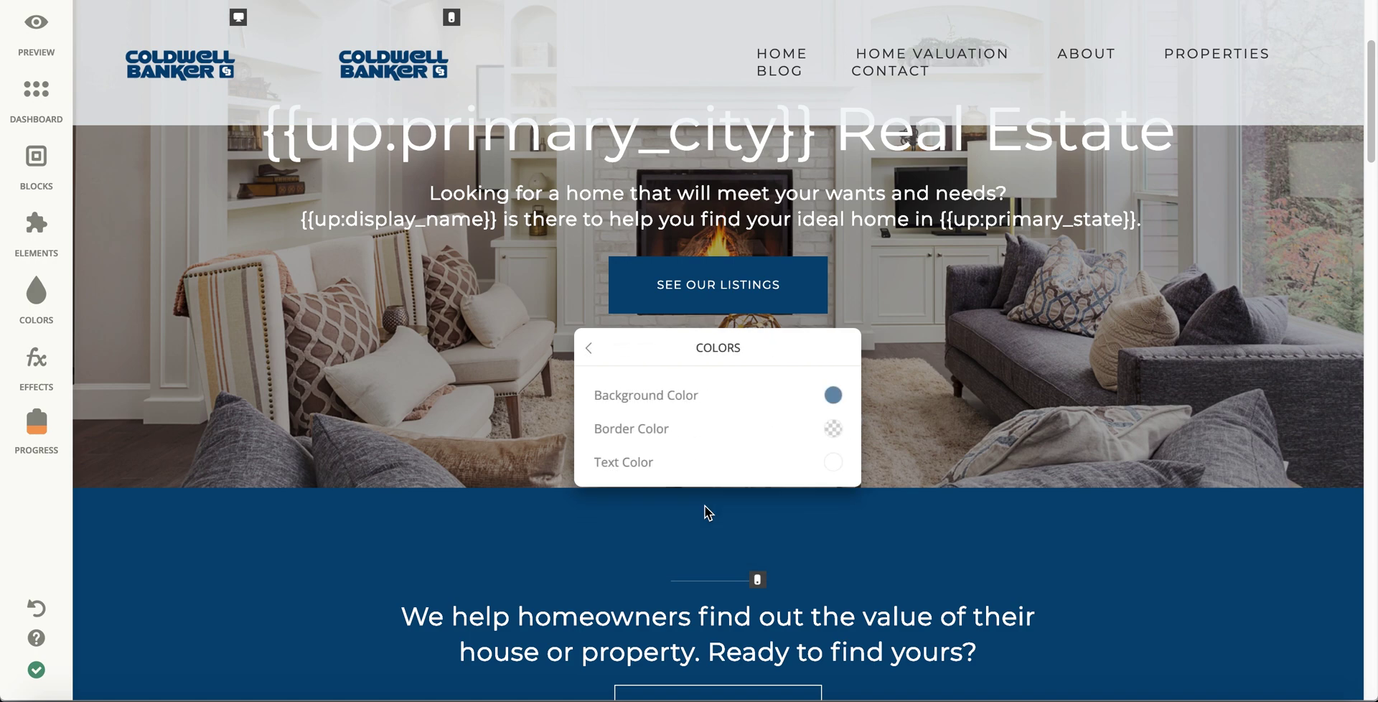
{"action": "left_click", "coordinate": [832, 397]}
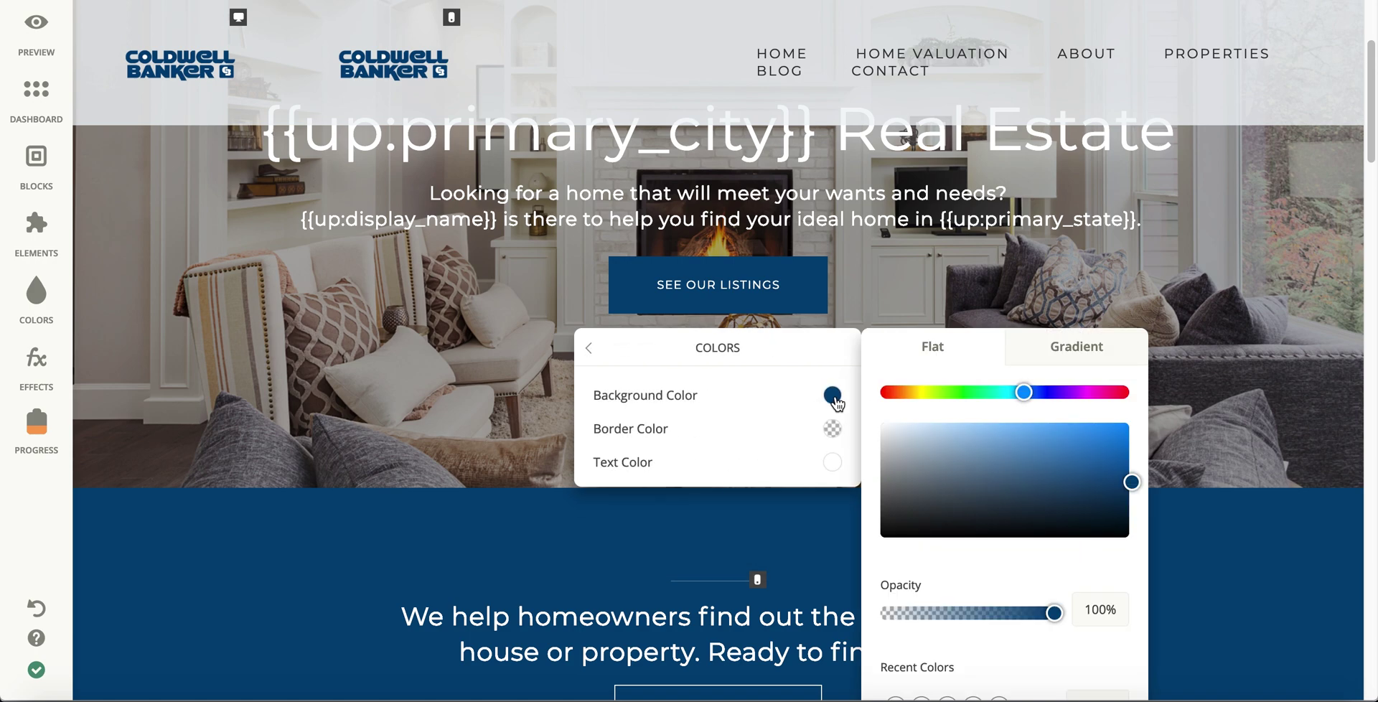
{"action": "scroll", "coordinate": [974, 604], "scroll_direction": "down", "scroll_amount": 2}
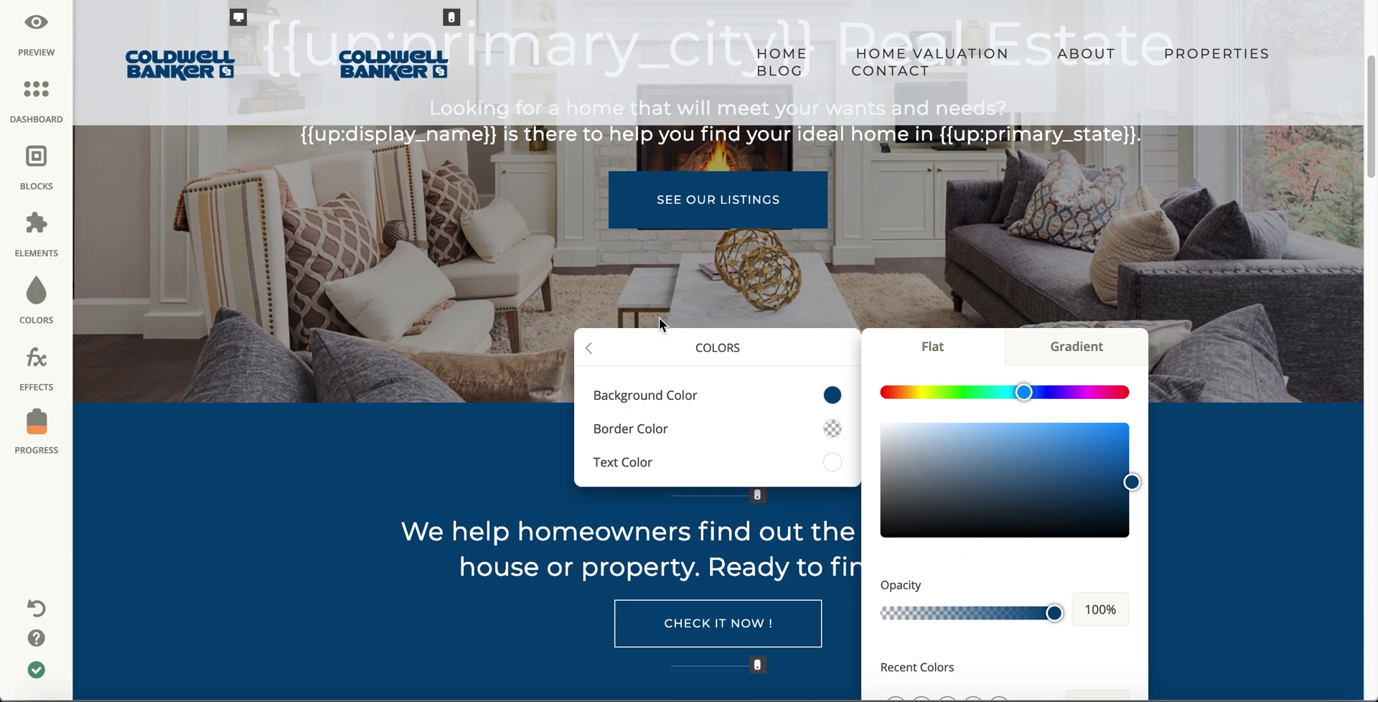
{"action": "left_click", "coordinate": [583, 309]}
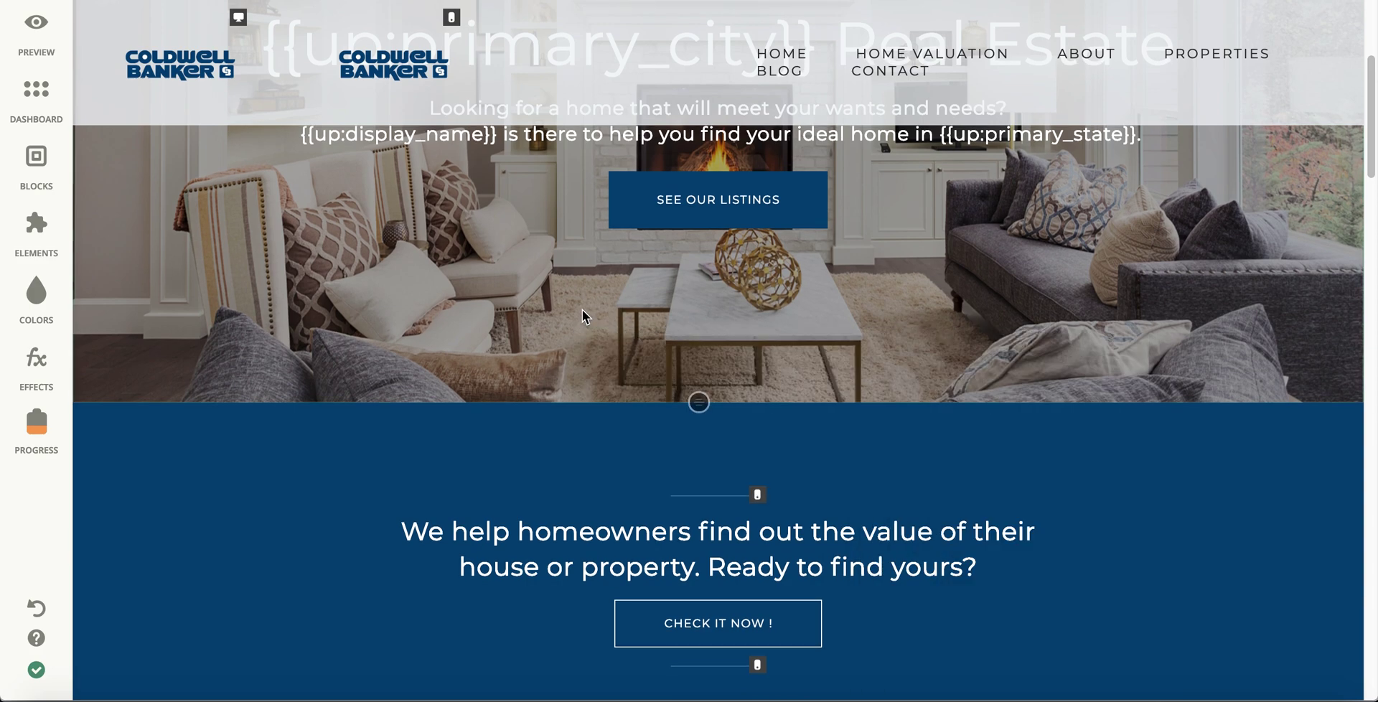
{"action": "scroll", "coordinate": [582, 308], "scroll_direction": "up", "scroll_amount": 4}
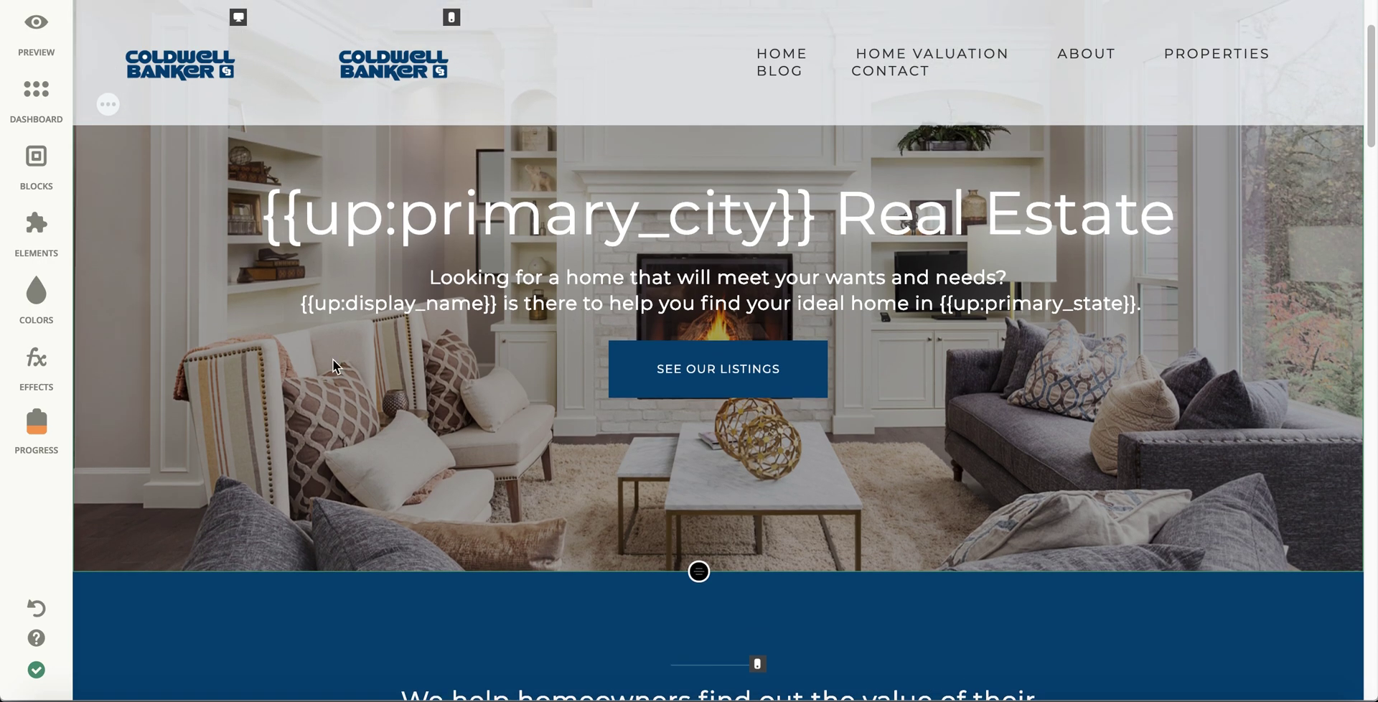
{"action": "scroll", "coordinate": [333, 359], "scroll_direction": "up", "scroll_amount": 3}
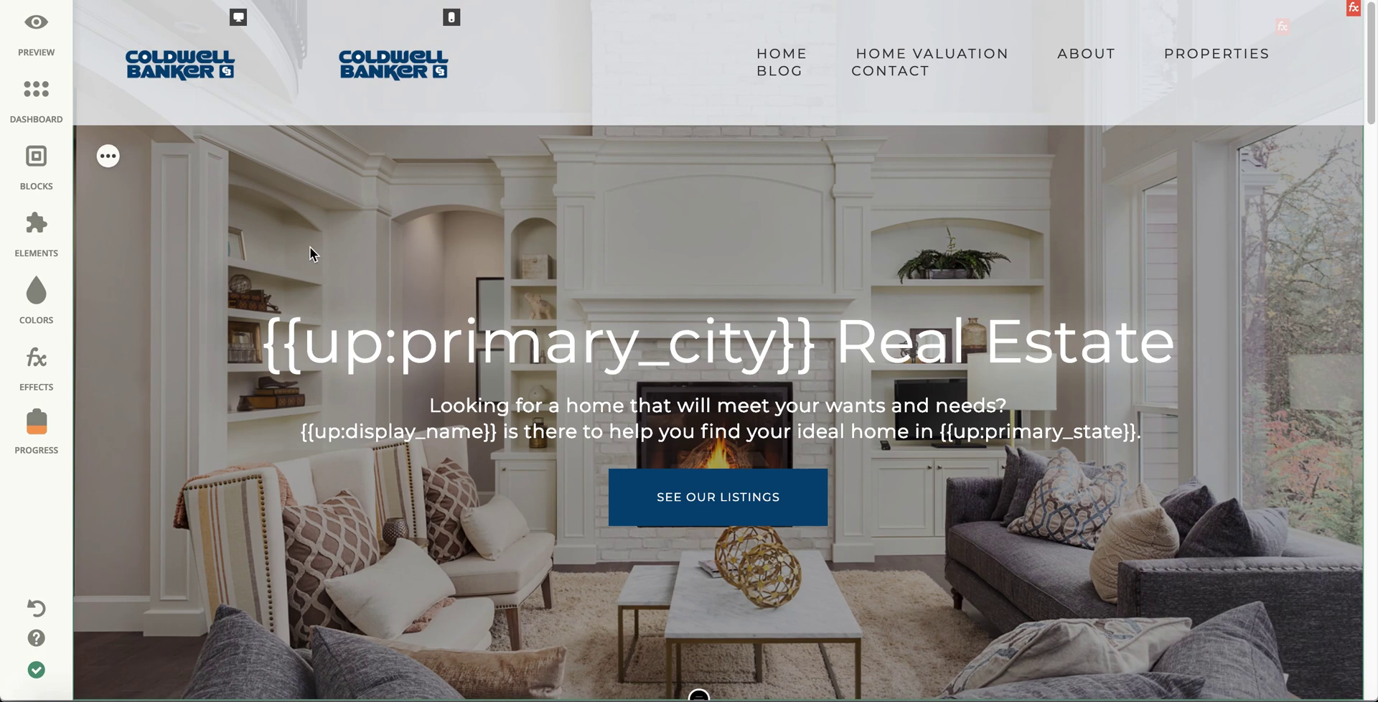
- In the hero block's Background Settings, drag the image opacity from 70 down to 35 and save
{"action": "left_click", "coordinate": [112, 163]}
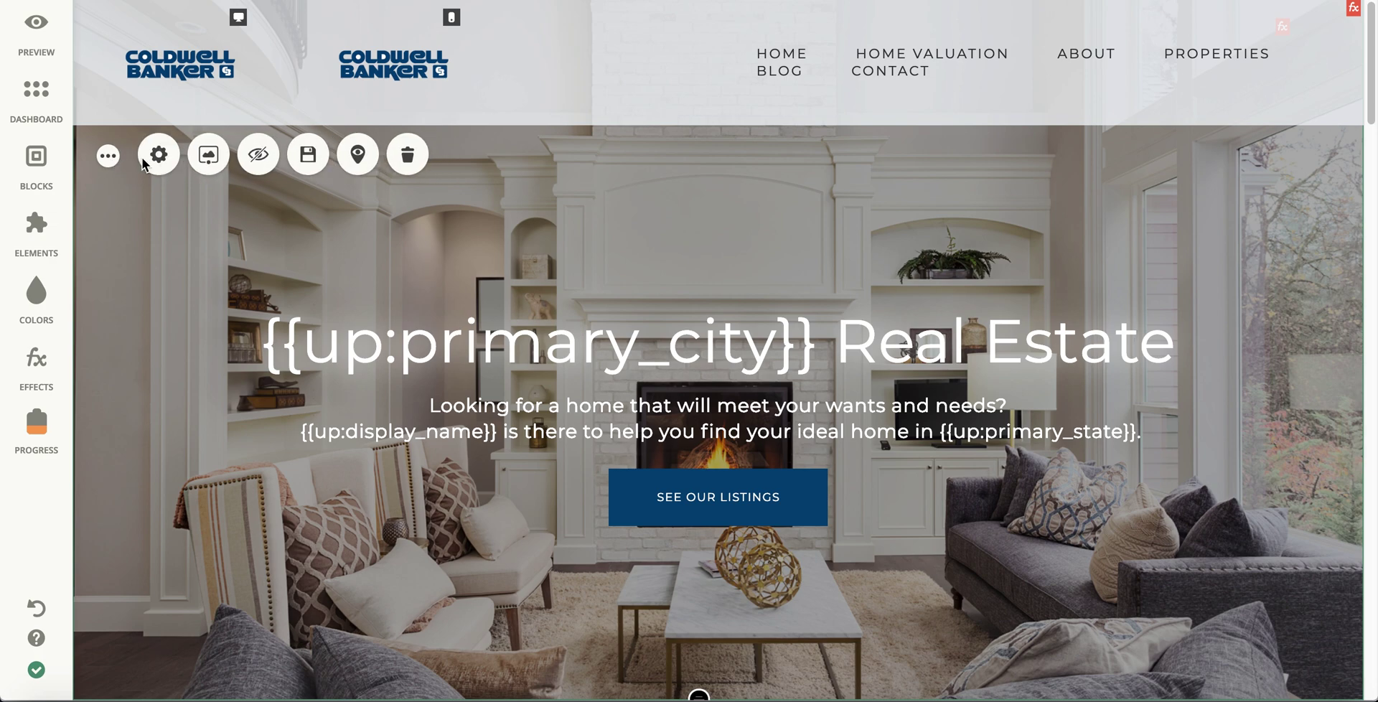
{"action": "left_click", "coordinate": [208, 157]}
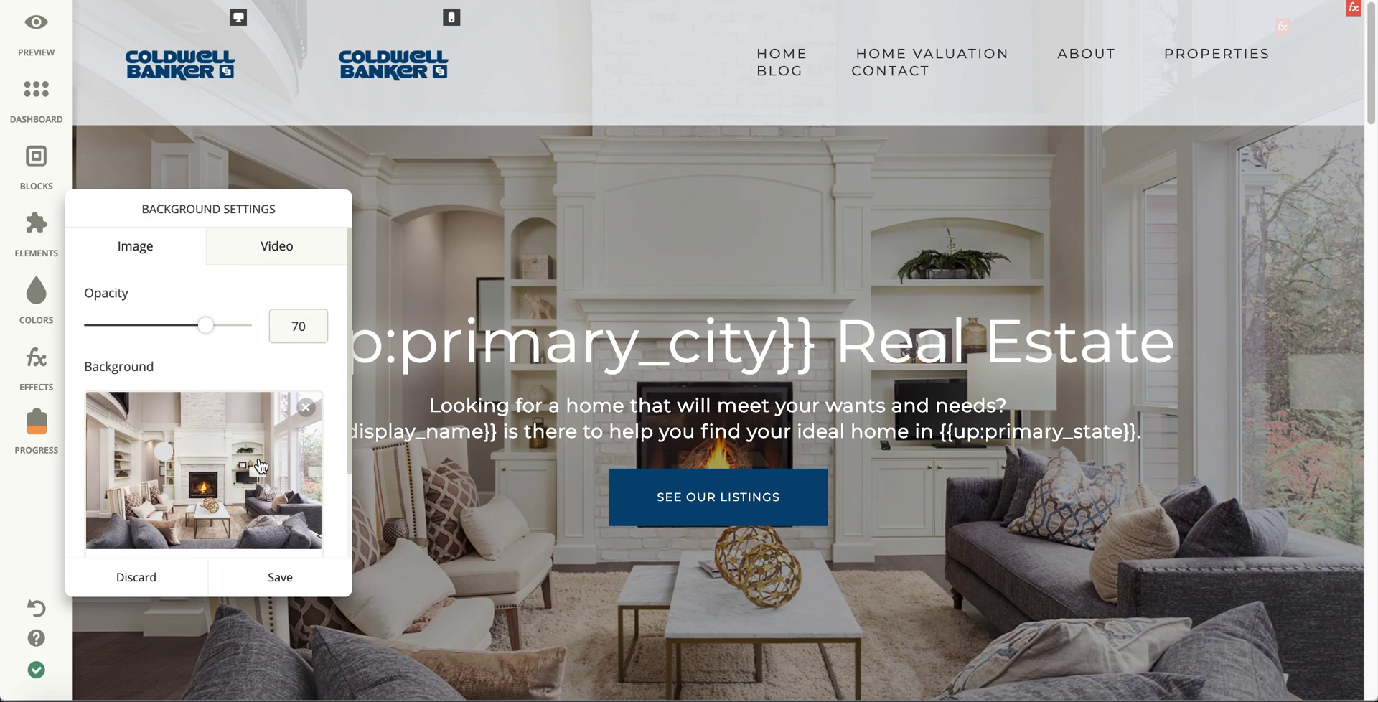
{"action": "scroll", "coordinate": [307, 415], "scroll_direction": "down", "scroll_amount": 3}
{"action": "scroll", "coordinate": [290, 412], "scroll_direction": "up", "scroll_amount": 3}
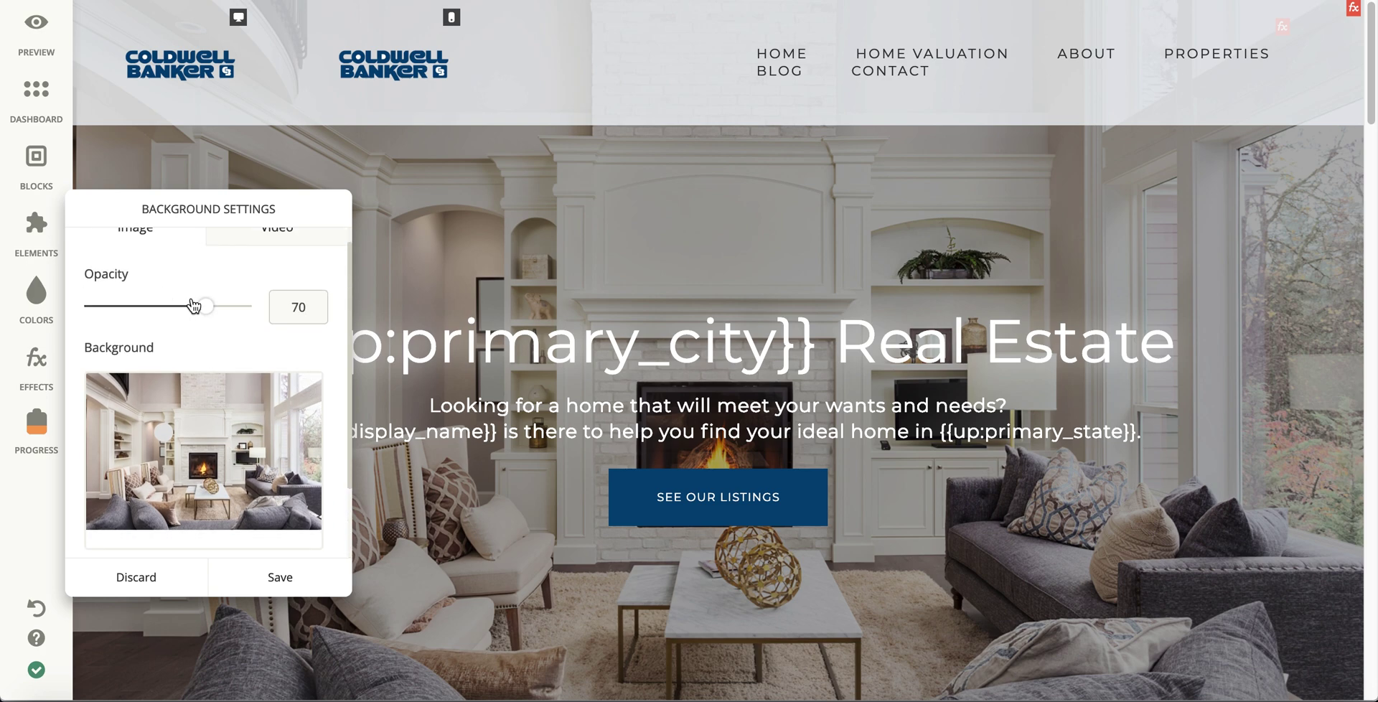
{"action": "mouse_move", "coordinate": [206, 308]}
{"action": "left_mouse_down"}
{"action": "mouse_move", "coordinate": [111, 314]}
{"action": "mouse_move", "coordinate": [299, 317]}
{"action": "mouse_move", "coordinate": [204, 316]}
{"action": "left_mouse_up"}
{"action": "left_click", "coordinate": [280, 578]}
{"action": "scroll", "coordinate": [442, 478], "scroll_direction": "down", "scroll_amount": 5}
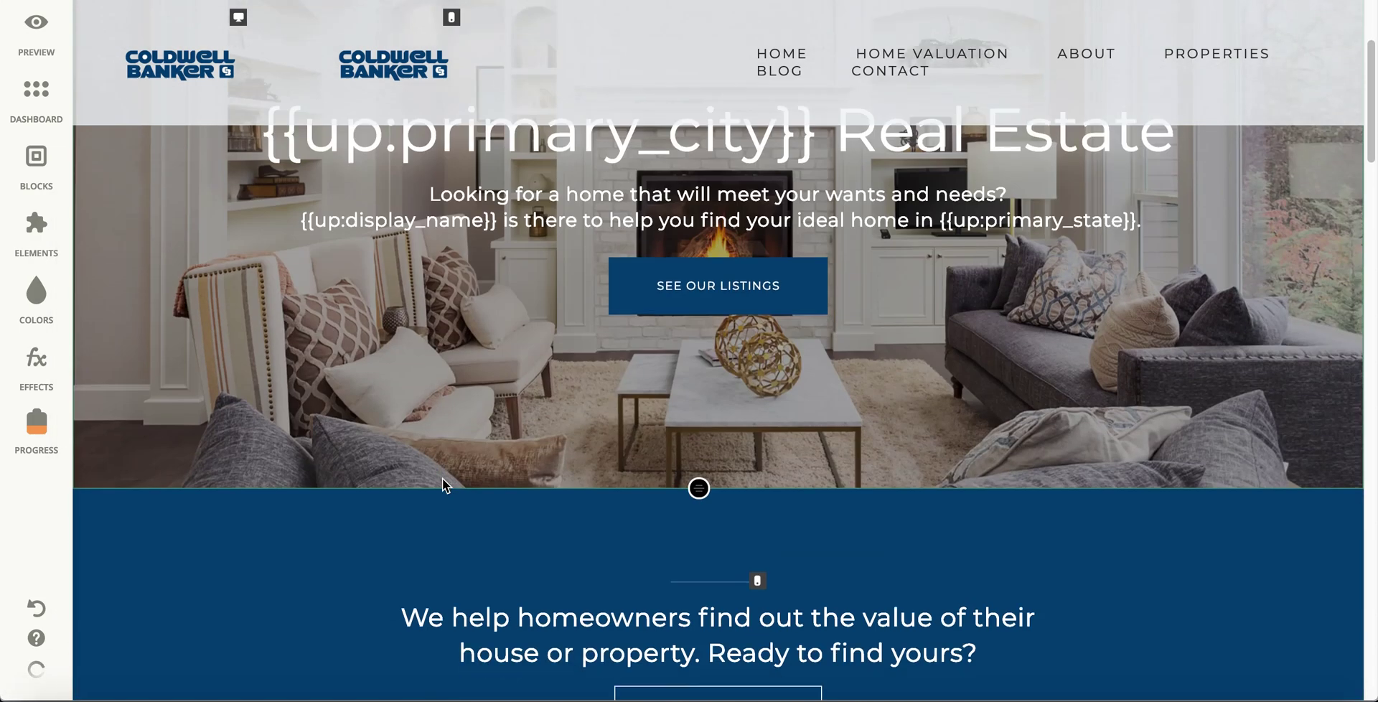
{"action": "scroll", "coordinate": [442, 481], "scroll_direction": "down", "scroll_amount": 3}
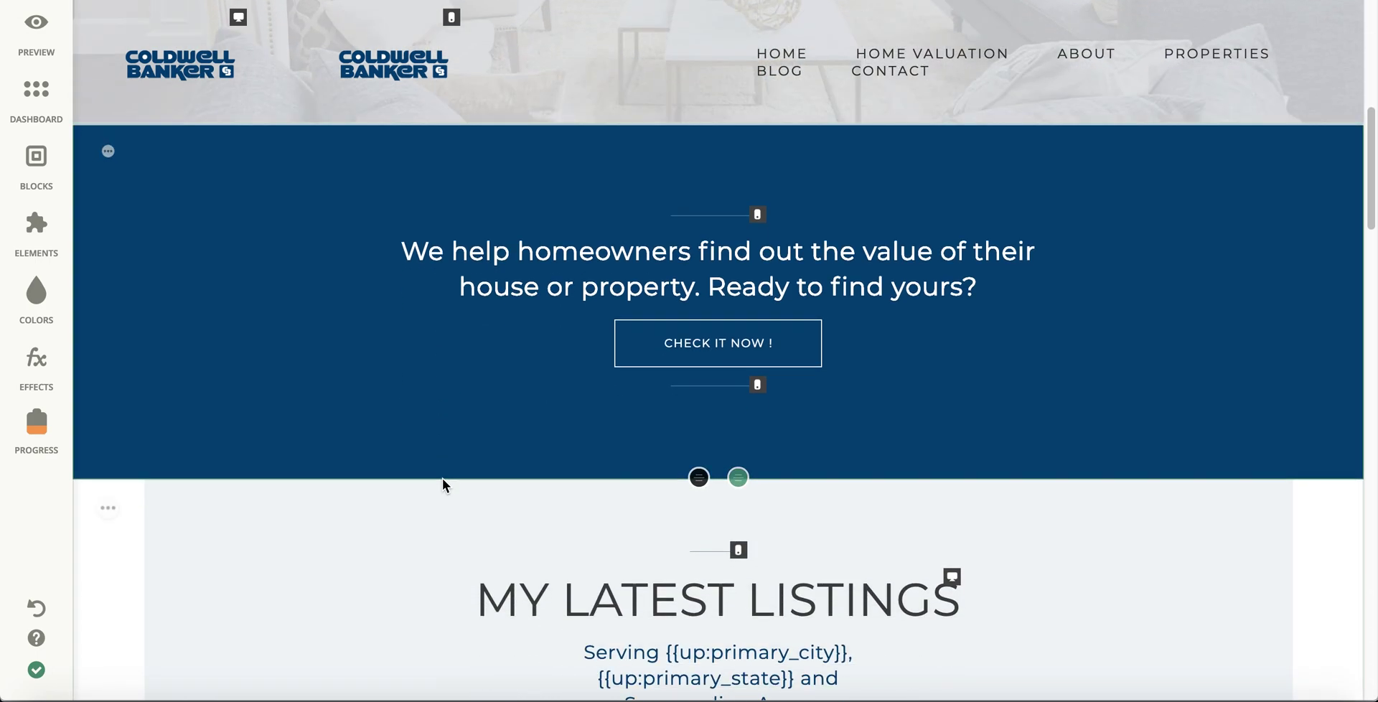
{"action": "scroll", "coordinate": [444, 482], "scroll_direction": "up", "scroll_amount": 1}
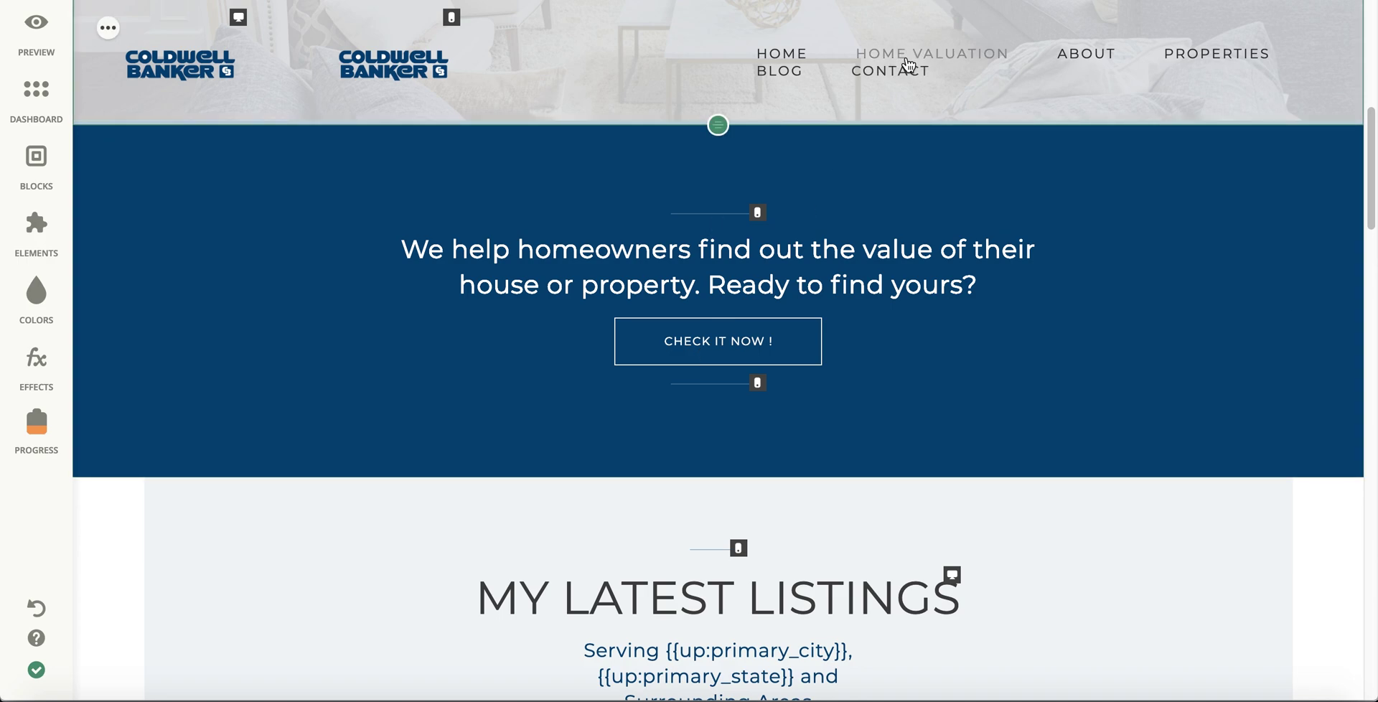
{"action": "scroll", "coordinate": [850, 246], "scroll_direction": "down", "scroll_amount": 2}
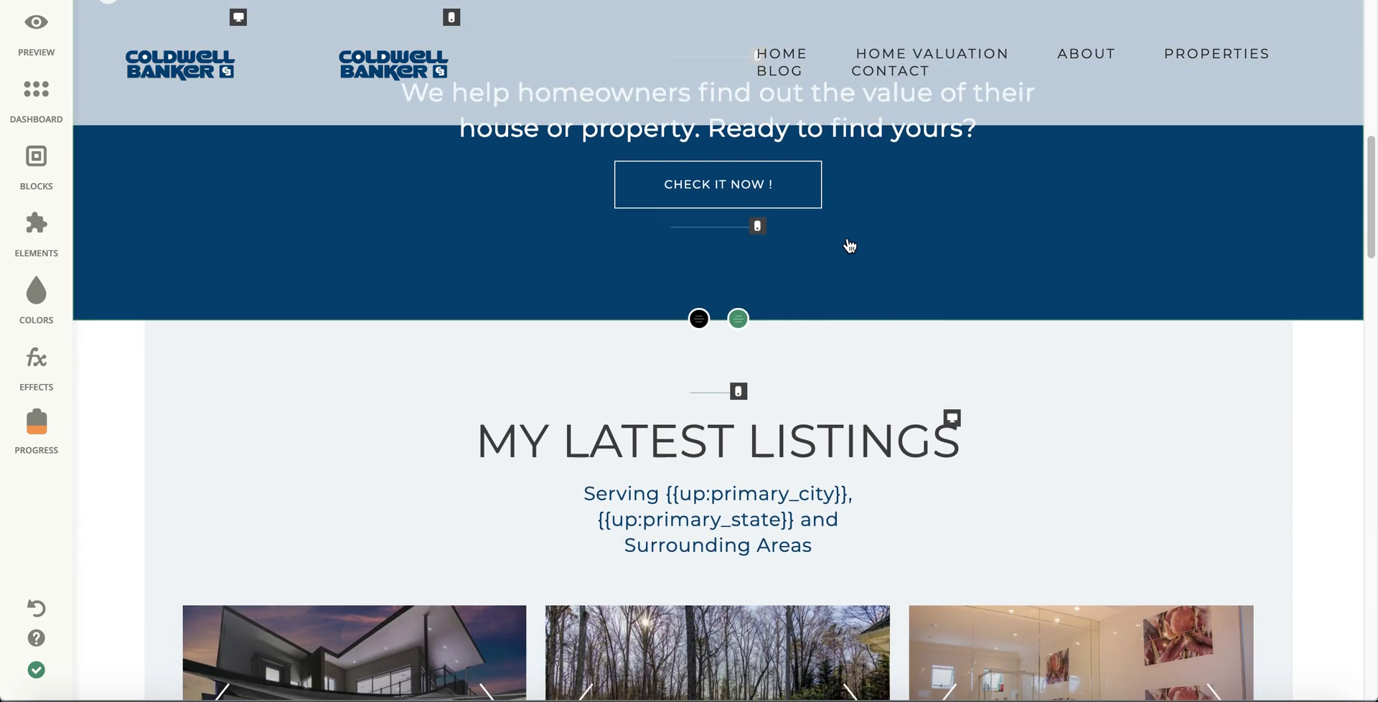
{"action": "scroll", "coordinate": [849, 245], "scroll_direction": "down", "scroll_amount": 3}
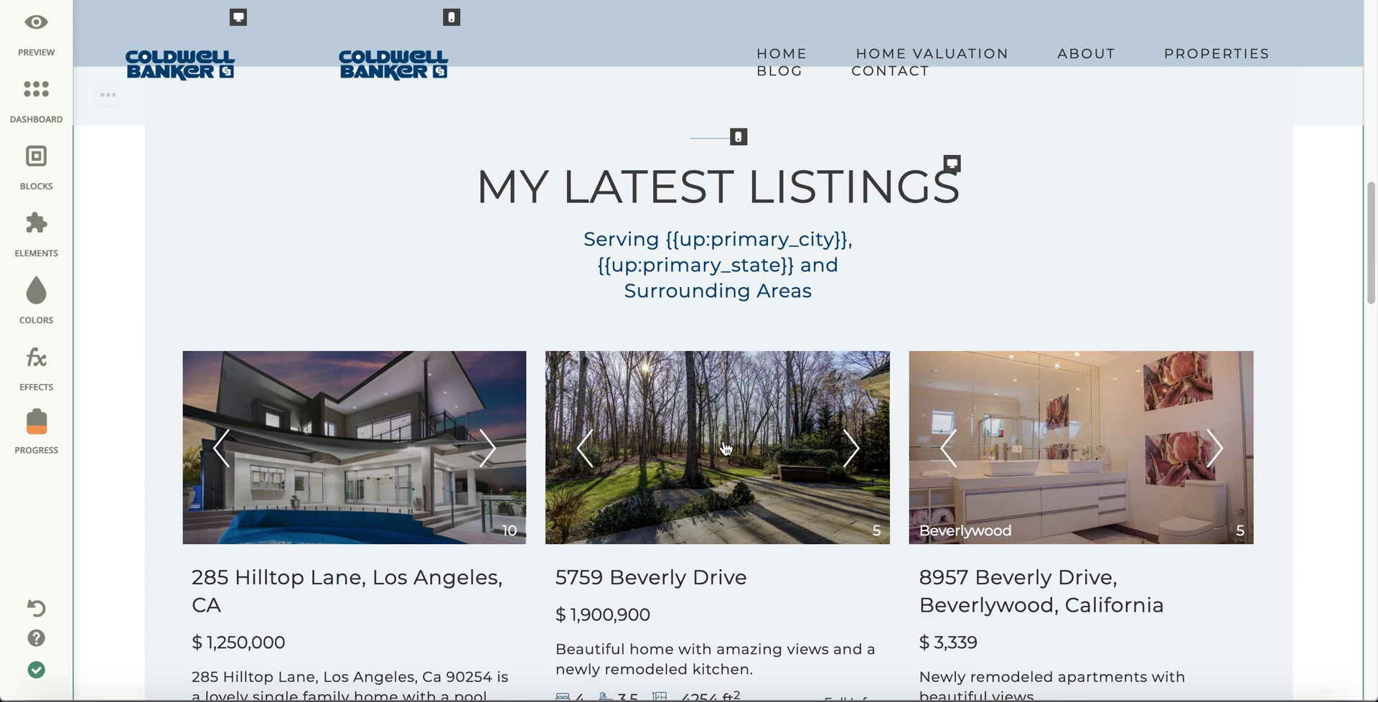
{"action": "scroll", "coordinate": [725, 448], "scroll_direction": "down", "scroll_amount": 3}
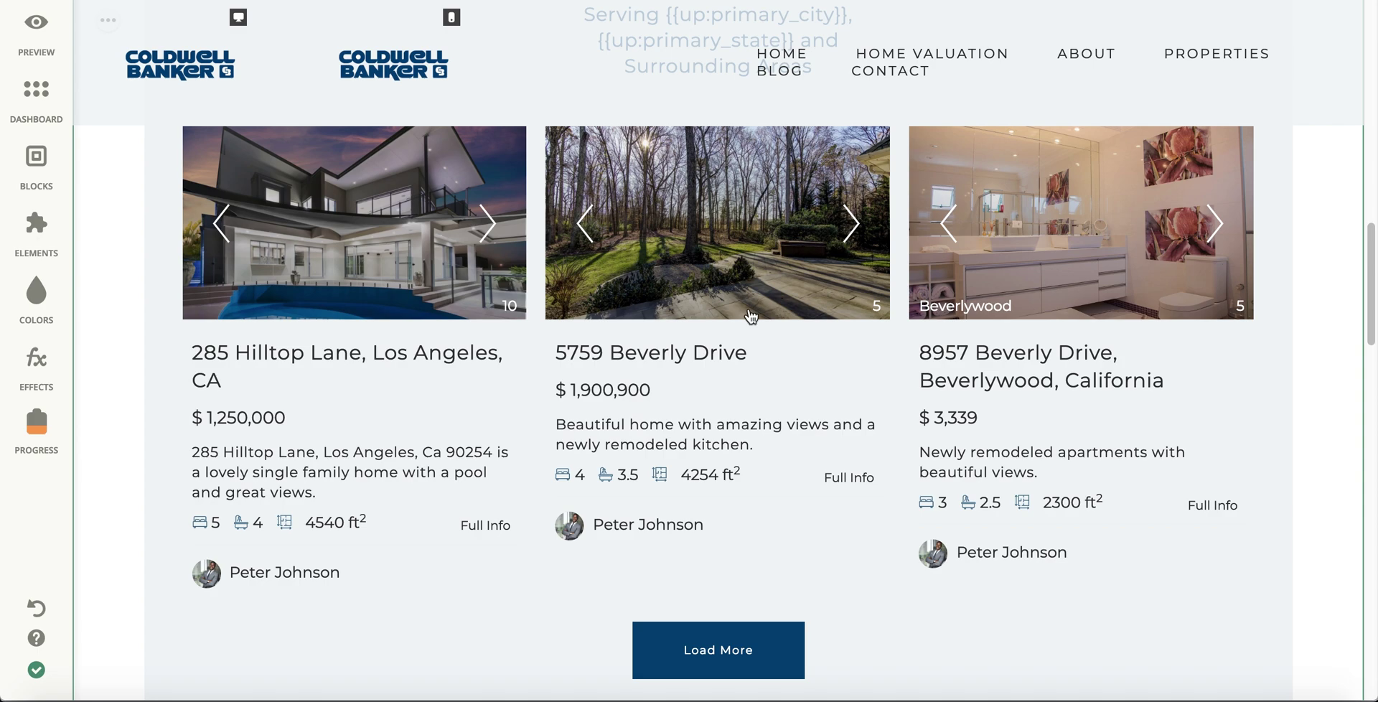
{"action": "scroll", "coordinate": [753, 373], "scroll_direction": "down", "scroll_amount": 3}
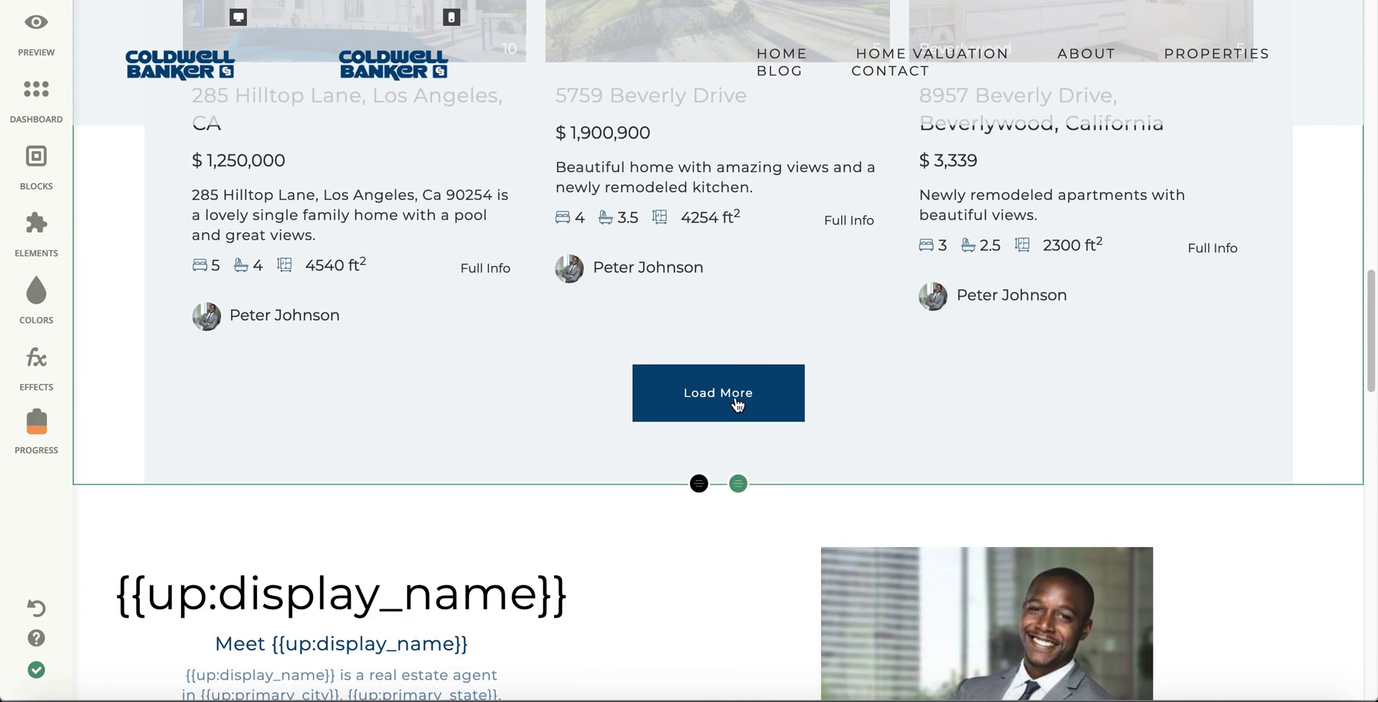
{"action": "scroll", "coordinate": [736, 404], "scroll_direction": "down", "scroll_amount": 2}
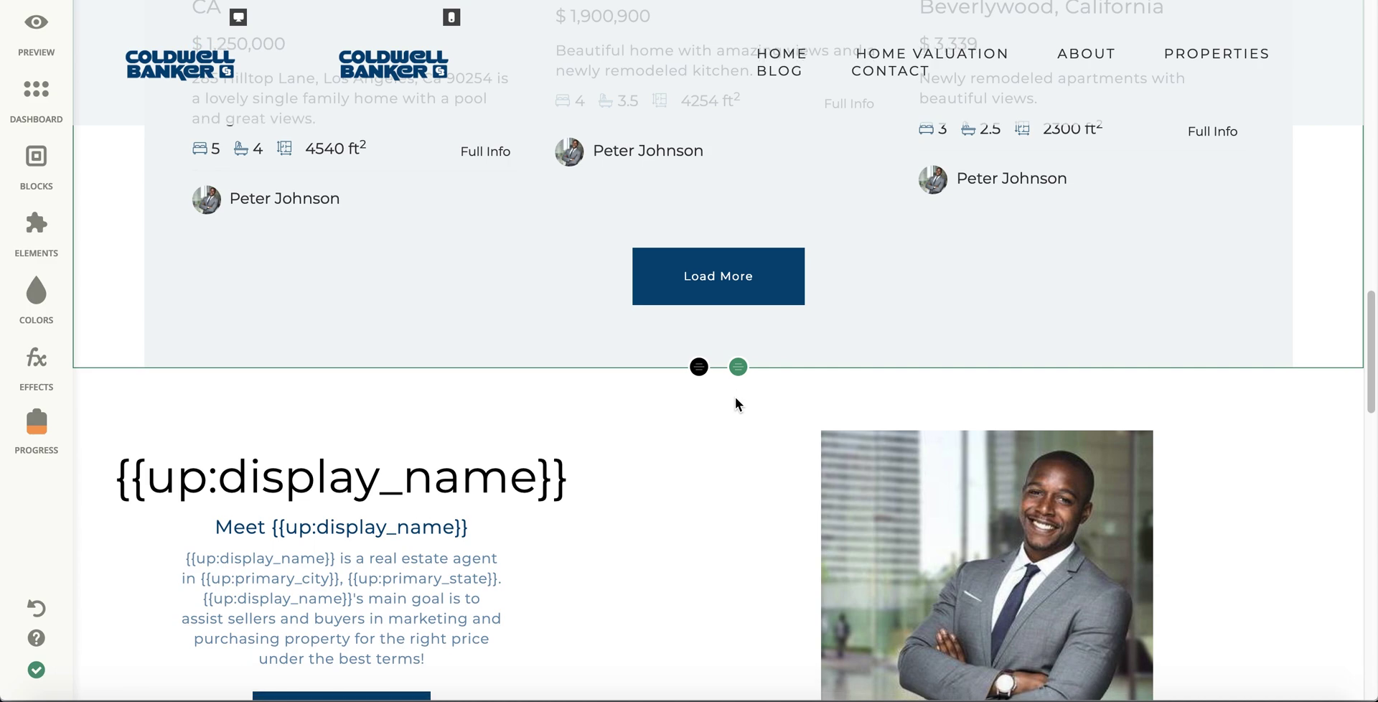
{"action": "scroll", "coordinate": [735, 404], "scroll_direction": "down", "scroll_amount": 4}
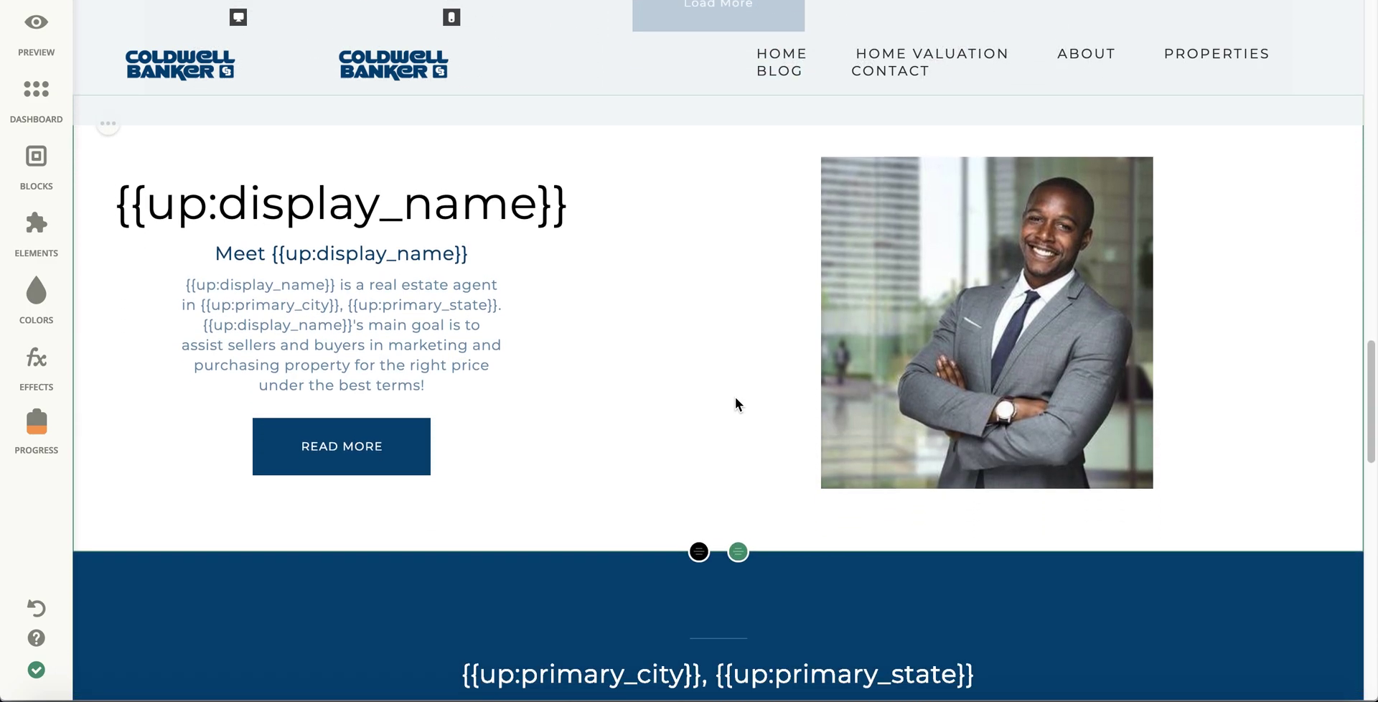
{"action": "scroll", "coordinate": [735, 397], "scroll_direction": "up", "scroll_amount": 1}
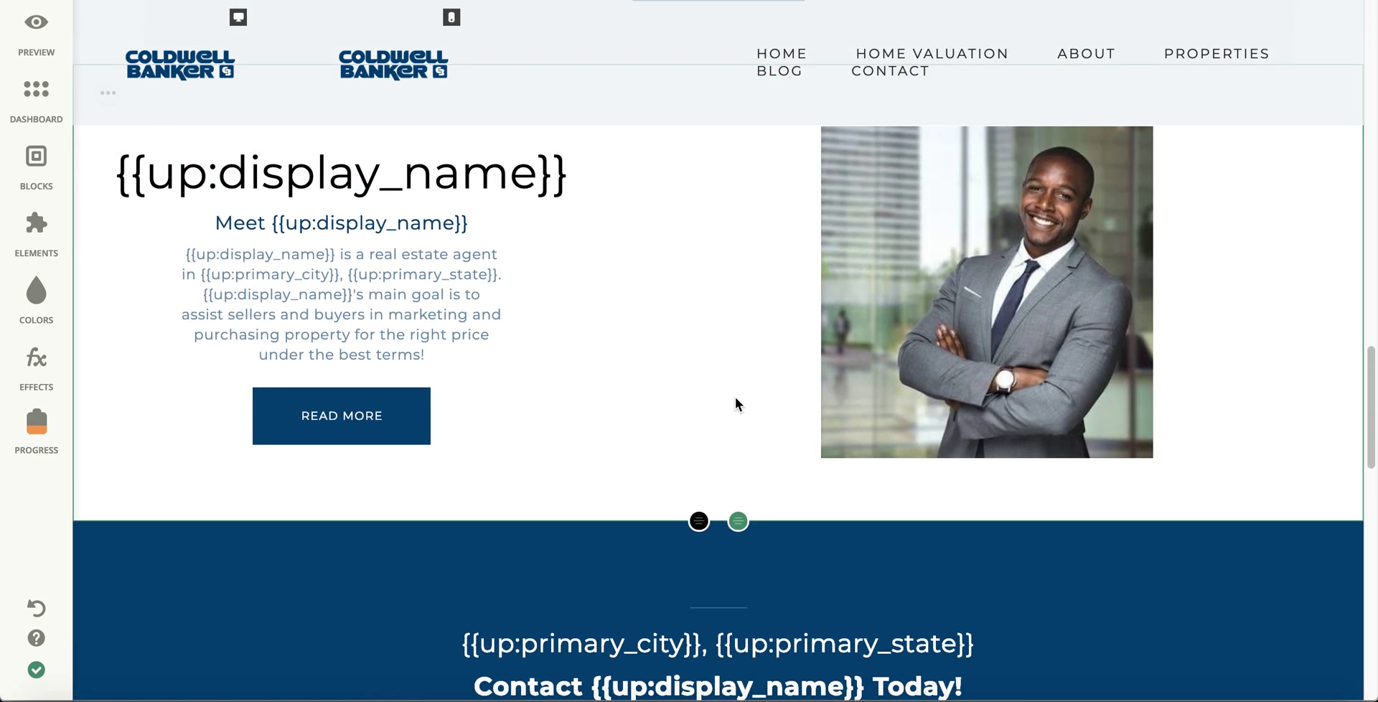
{"action": "scroll", "coordinate": [680, 351], "scroll_direction": "down", "scroll_amount": 1}
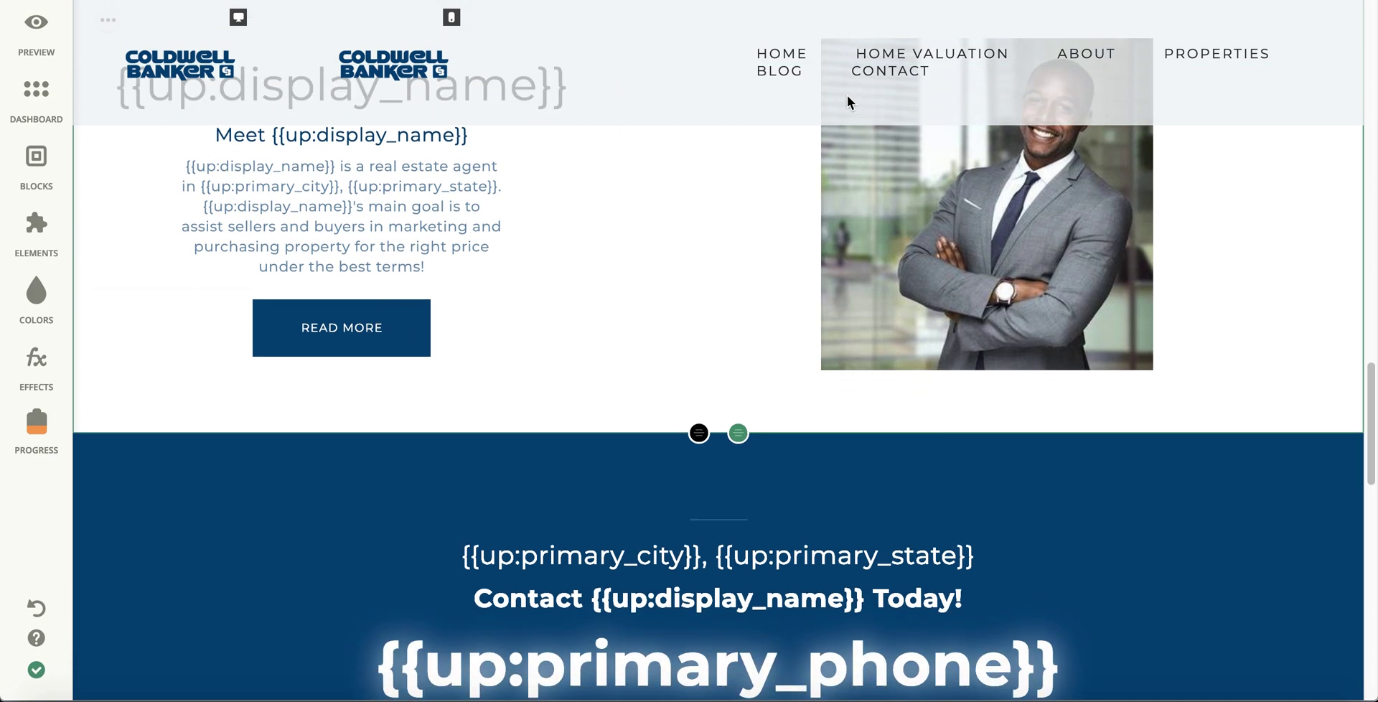
{"action": "scroll", "coordinate": [699, 327], "scroll_direction": "down", "scroll_amount": 1}
{"action": "scroll", "coordinate": [700, 331], "scroll_direction": "down", "scroll_amount": 2}
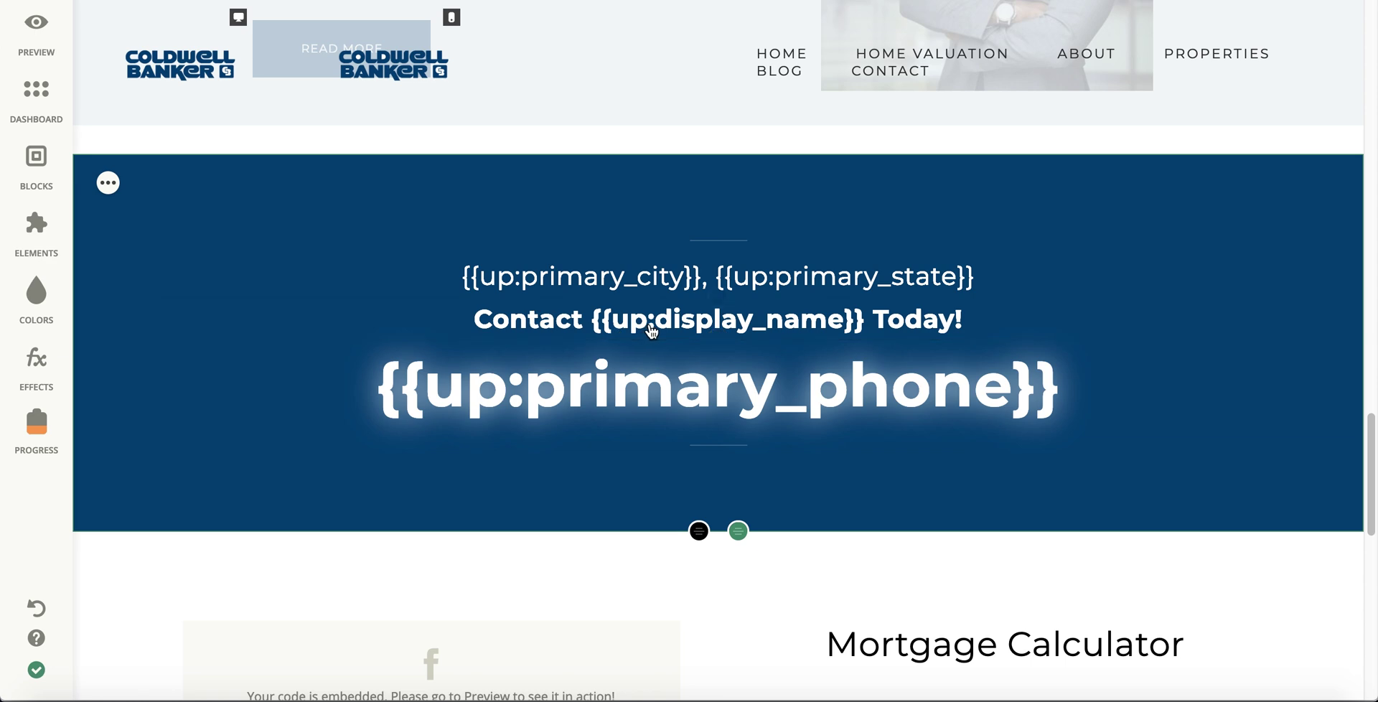
{"action": "scroll", "coordinate": [602, 409], "scroll_direction": "down", "scroll_amount": 2}
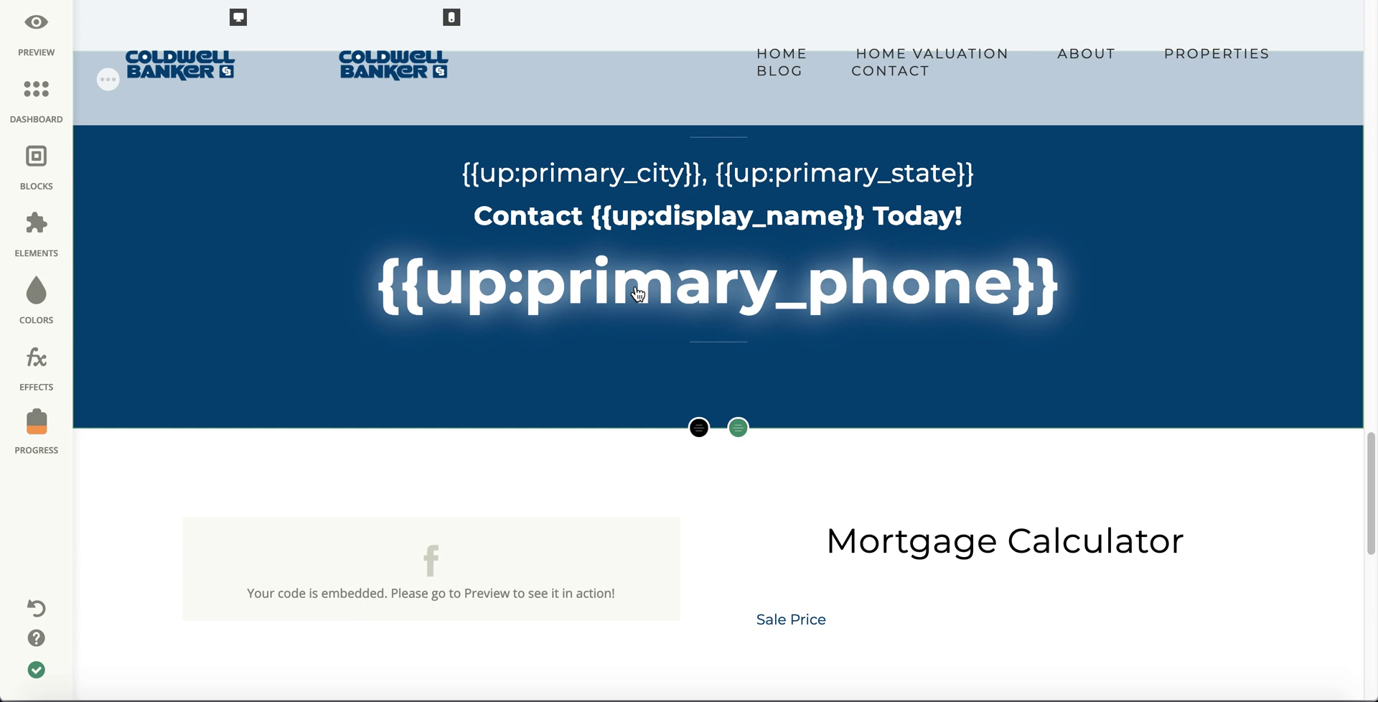
{"action": "scroll", "coordinate": [513, 404], "scroll_direction": "down", "scroll_amount": 4}
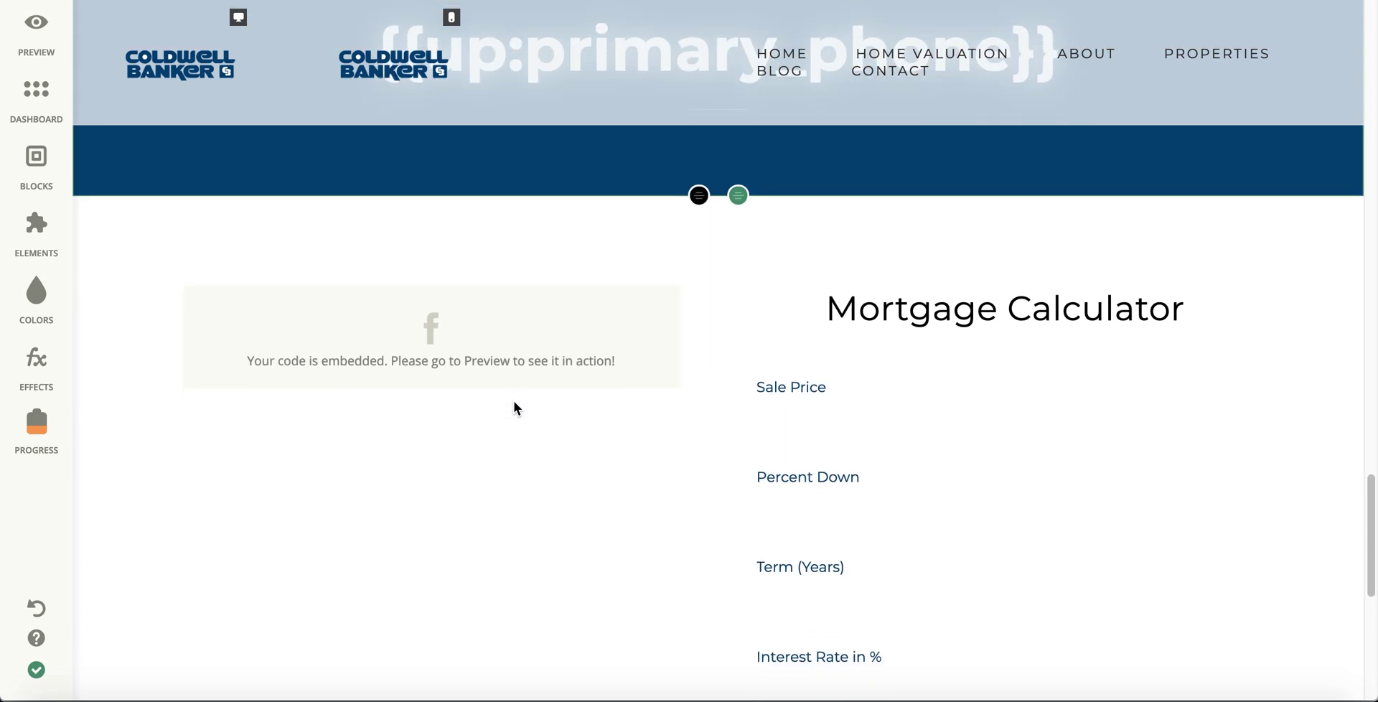
{"action": "scroll", "coordinate": [904, 443], "scroll_direction": "down", "scroll_amount": 3}
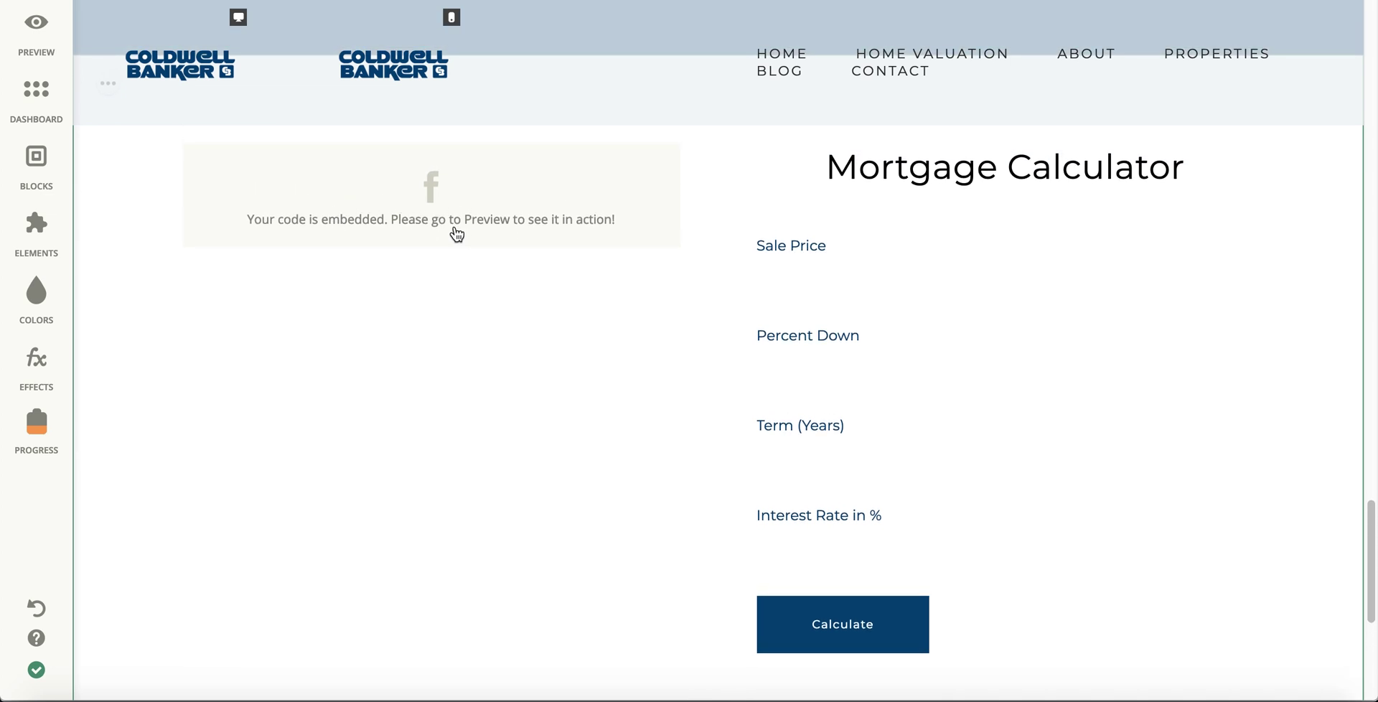
{"action": "scroll", "coordinate": [456, 231], "scroll_direction": "down", "scroll_amount": 1}
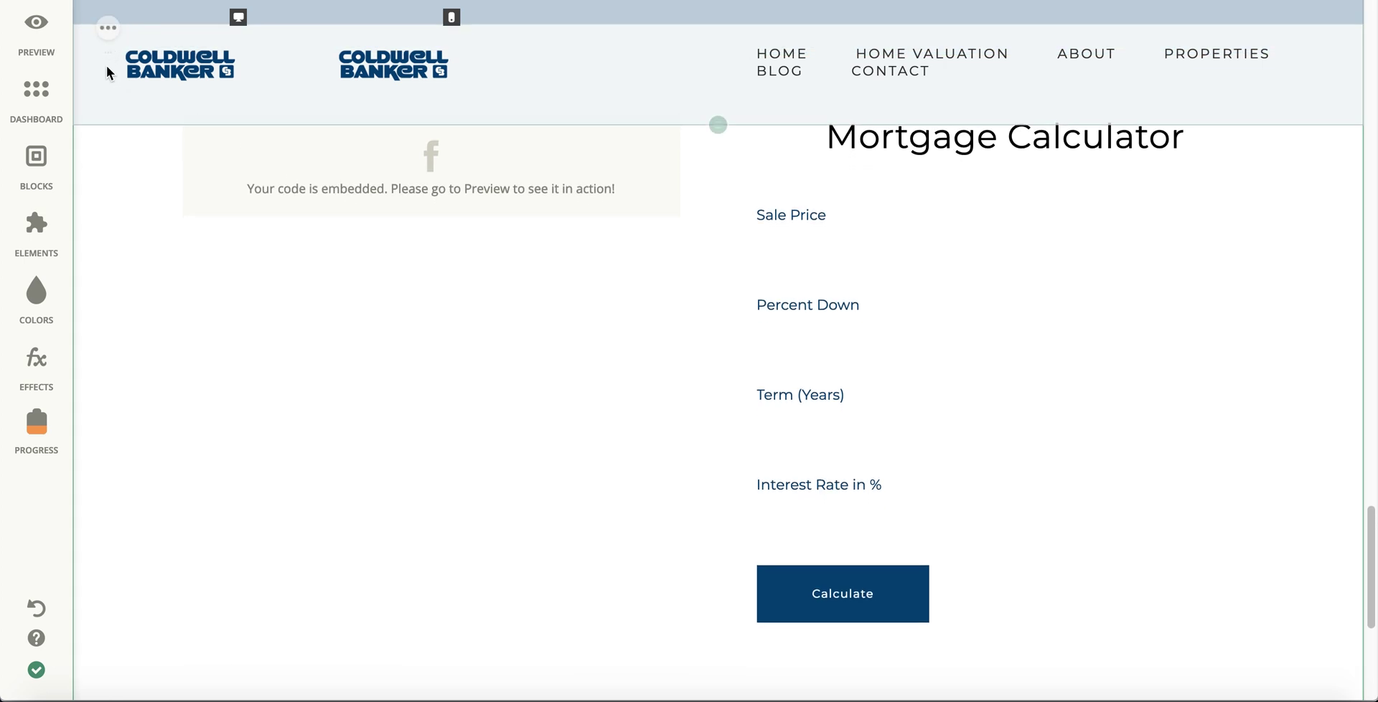
{"action": "scroll", "coordinate": [587, 346], "scroll_direction": "down", "scroll_amount": 5}
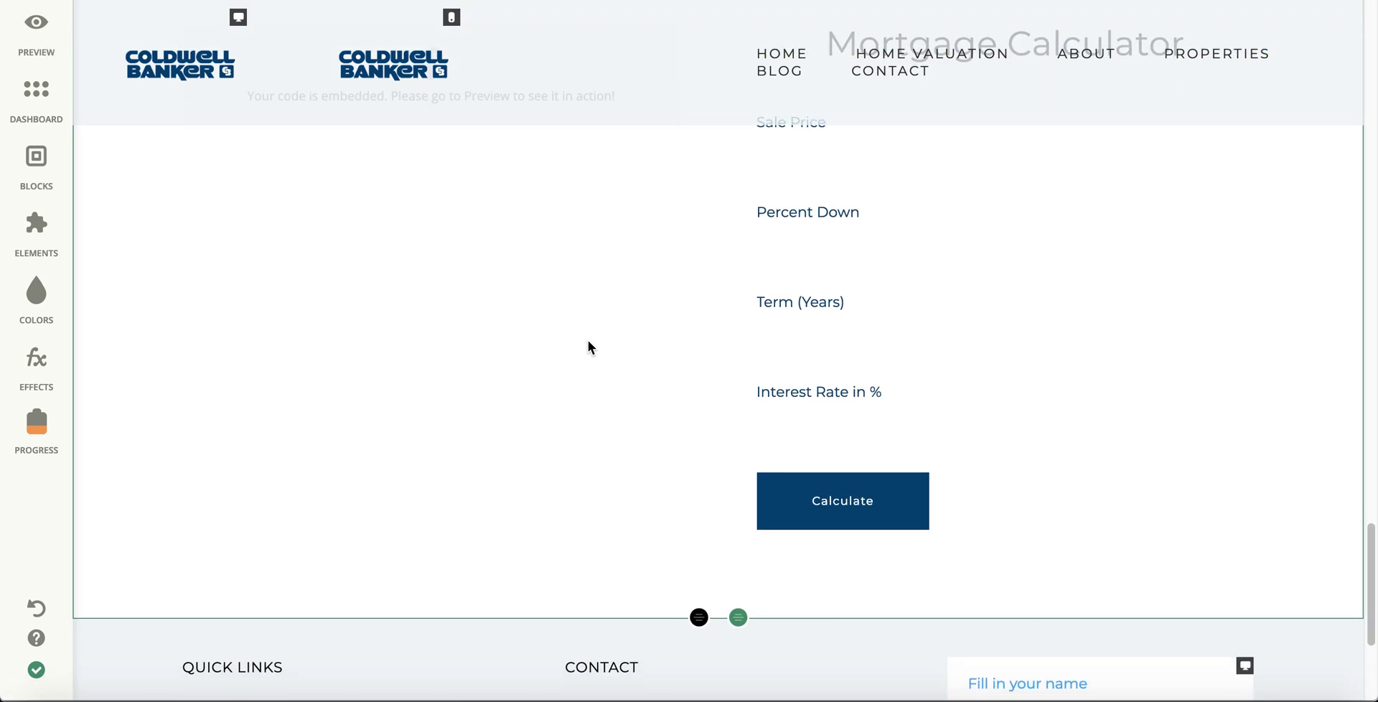
{"action": "scroll", "coordinate": [587, 341], "scroll_direction": "down", "scroll_amount": 3}
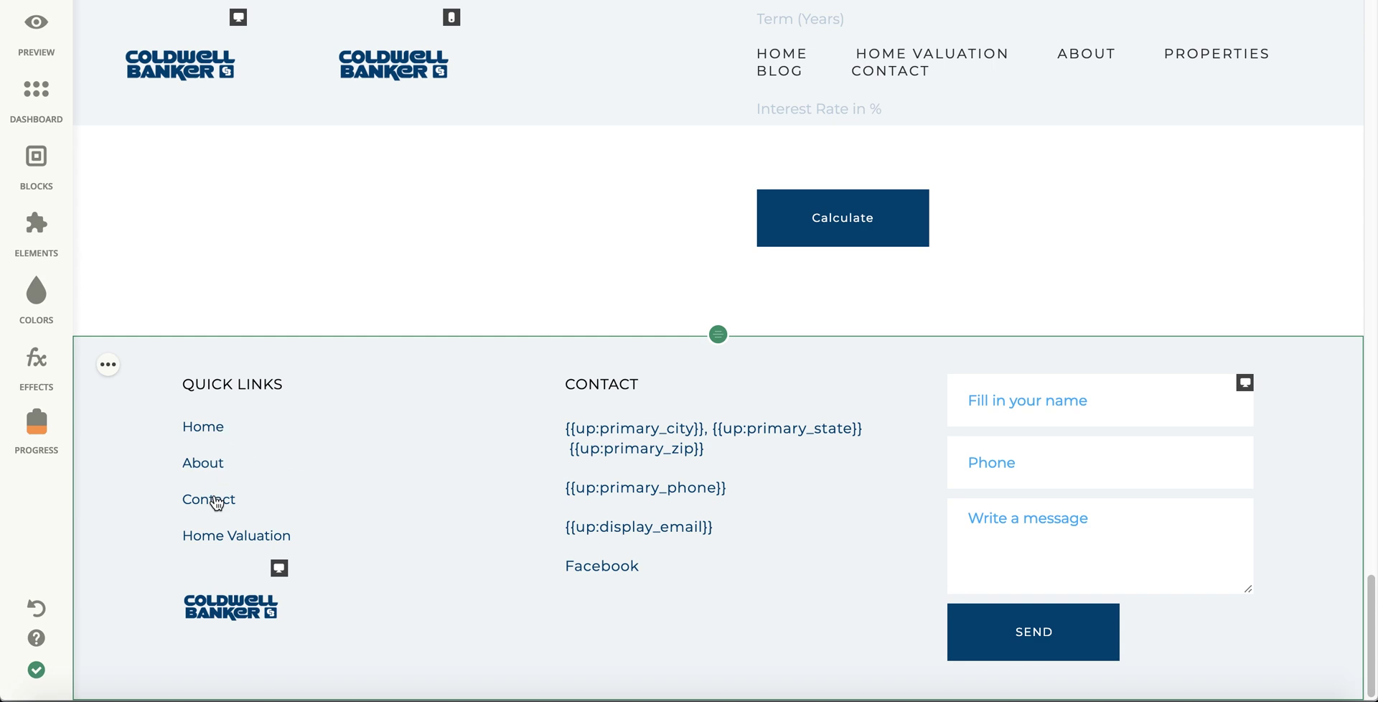
{"action": "scroll", "coordinate": [422, 345], "scroll_direction": "up", "scroll_amount": 20}
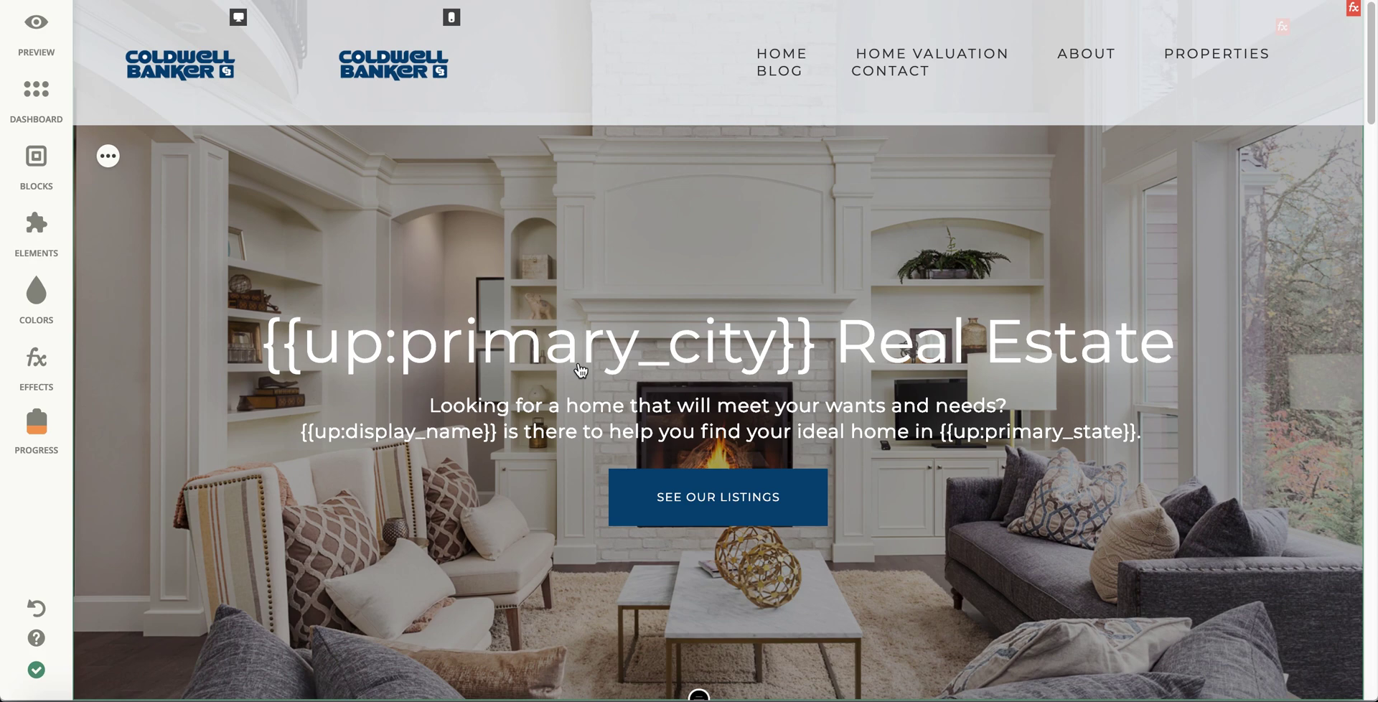
{"action": "left_click", "coordinate": [39, 43]}
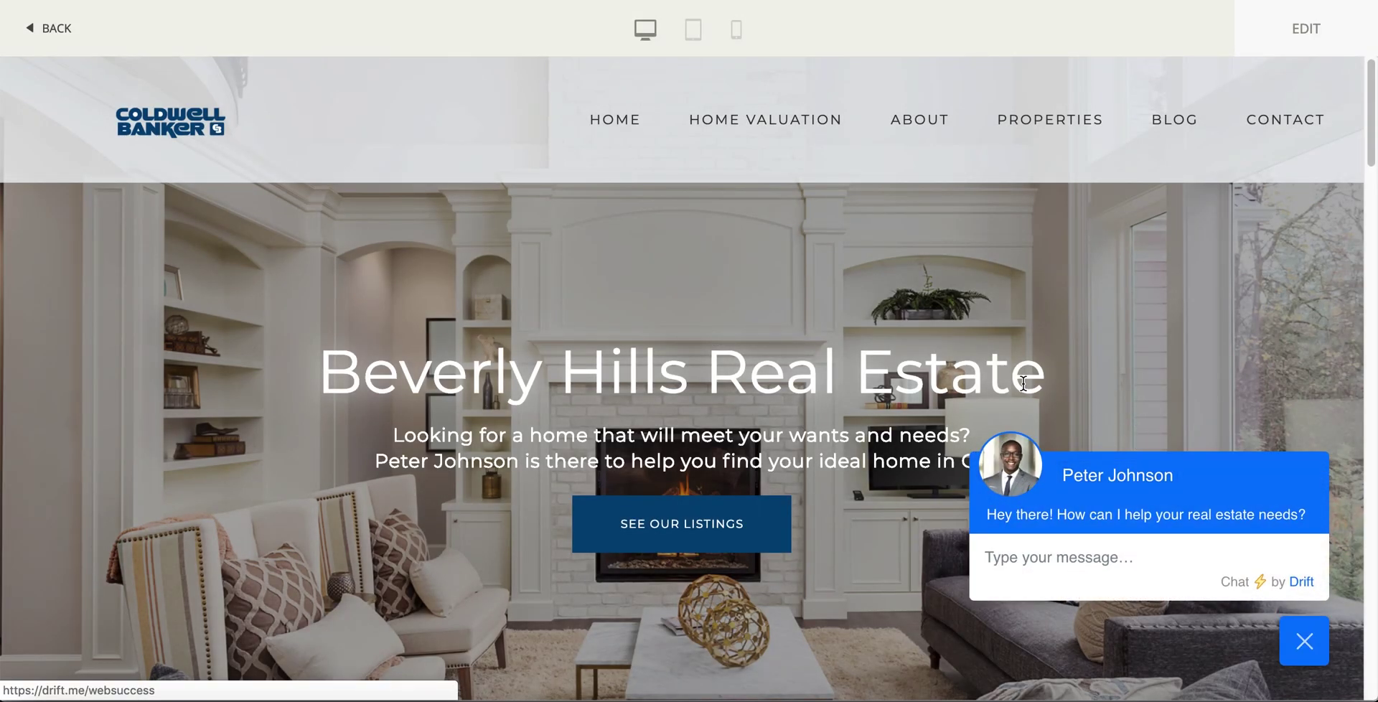
{"action": "scroll", "coordinate": [1076, 560], "scroll_direction": "down", "scroll_amount": 1}
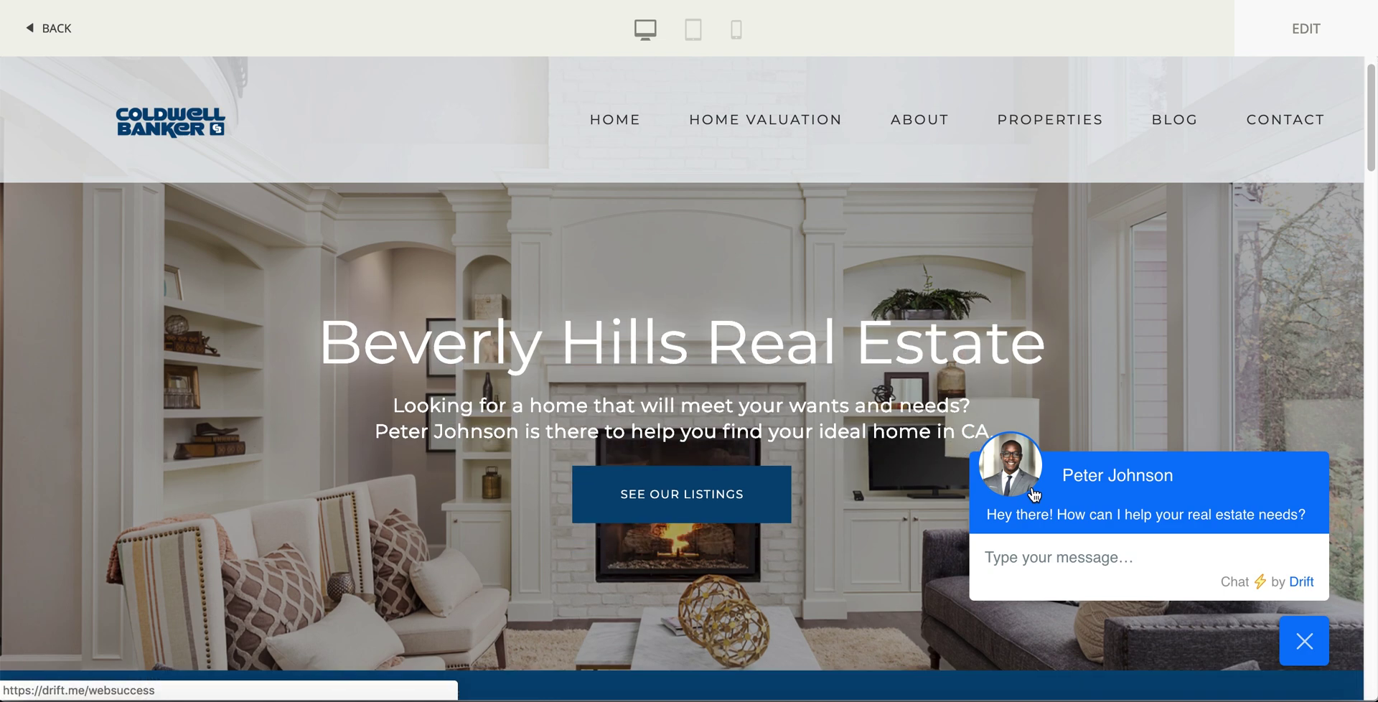
{"action": "scroll", "coordinate": [864, 494], "scroll_direction": "down", "scroll_amount": 4}
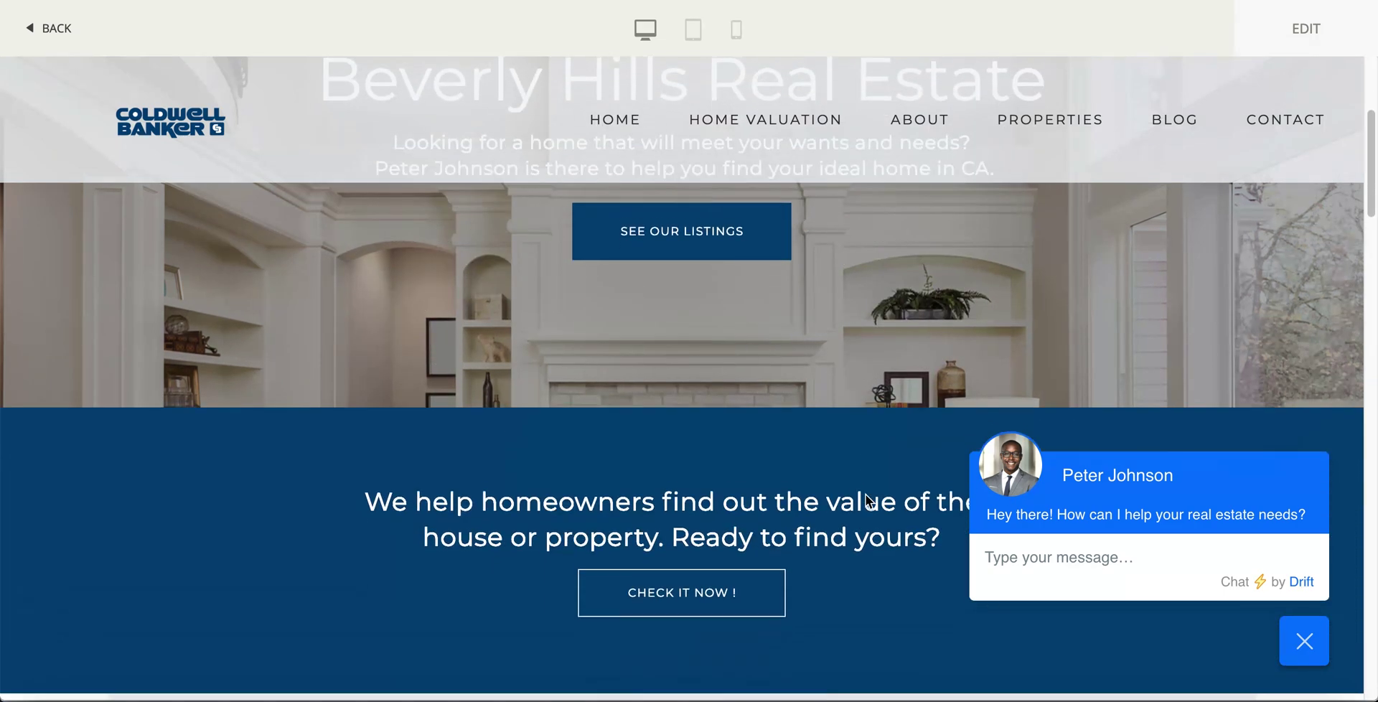
{"action": "scroll", "coordinate": [864, 494], "scroll_direction": "up", "scroll_amount": 2}
{"action": "scroll", "coordinate": [863, 493], "scroll_direction": "up", "scroll_amount": 2}
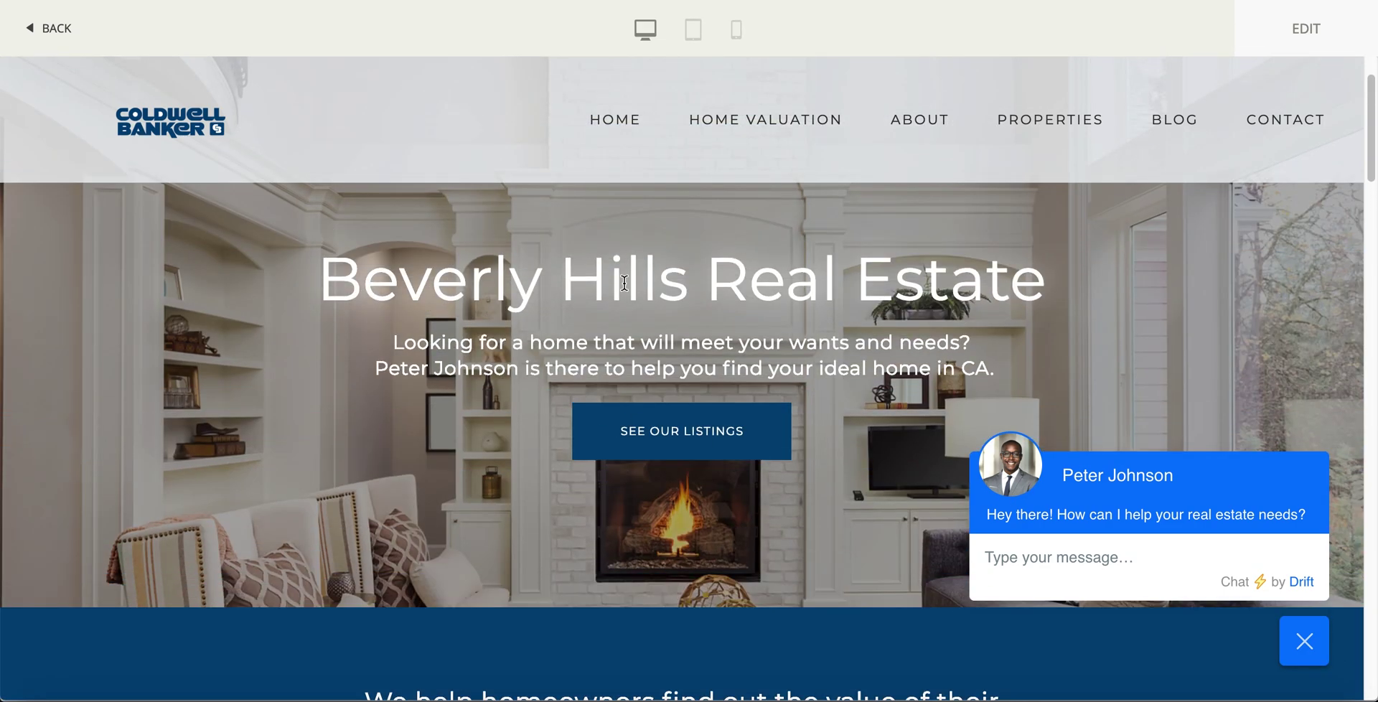
{"action": "scroll", "coordinate": [623, 282], "scroll_direction": "down", "scroll_amount": 10}
{"action": "scroll", "coordinate": [623, 287], "scroll_direction": "down", "scroll_amount": 8}
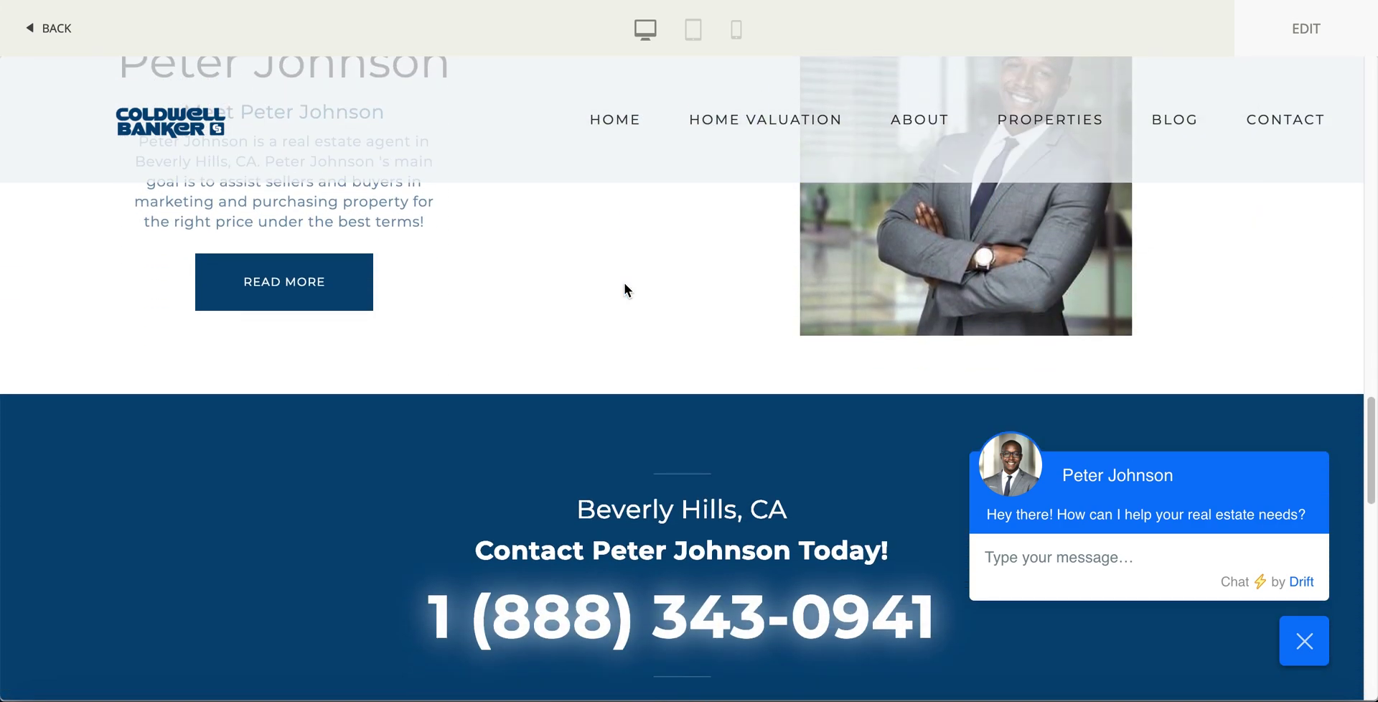
{"action": "scroll", "coordinate": [624, 284], "scroll_direction": "down", "scroll_amount": 8}
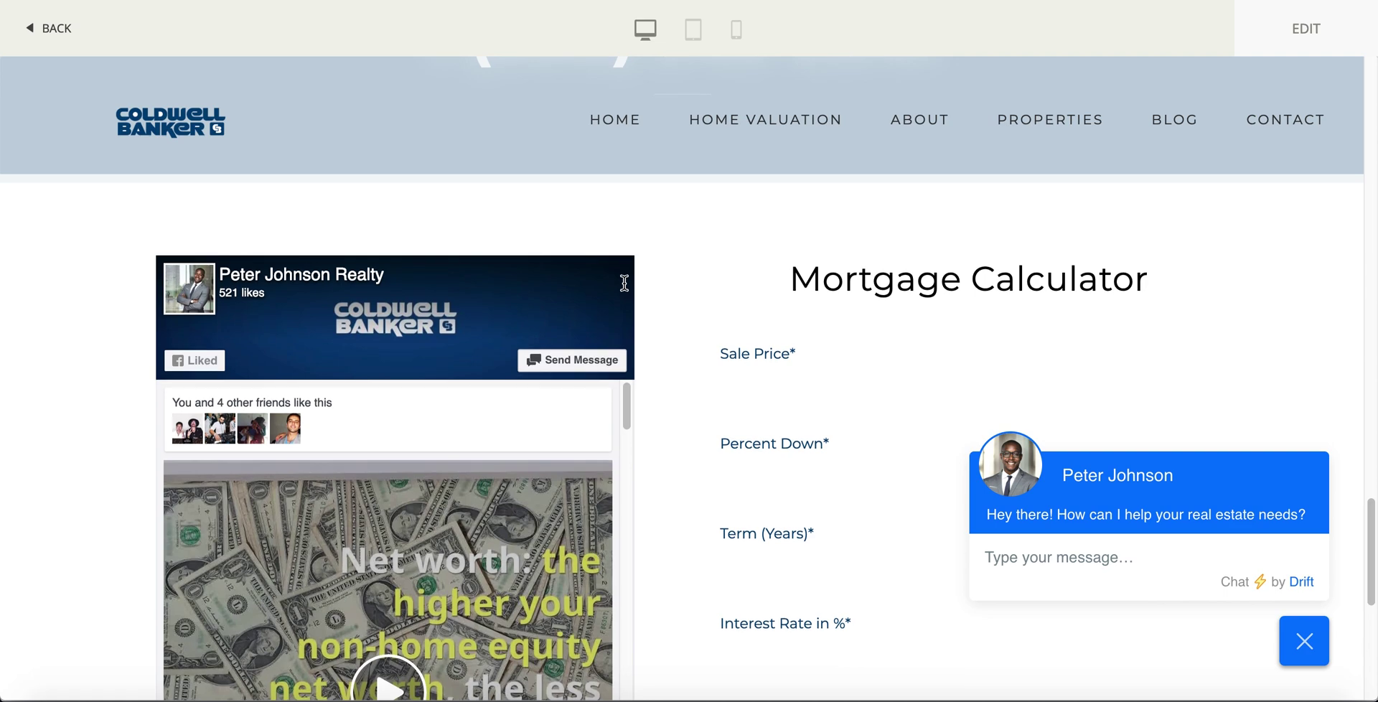
{"action": "scroll", "coordinate": [624, 282], "scroll_direction": "down", "scroll_amount": 2}
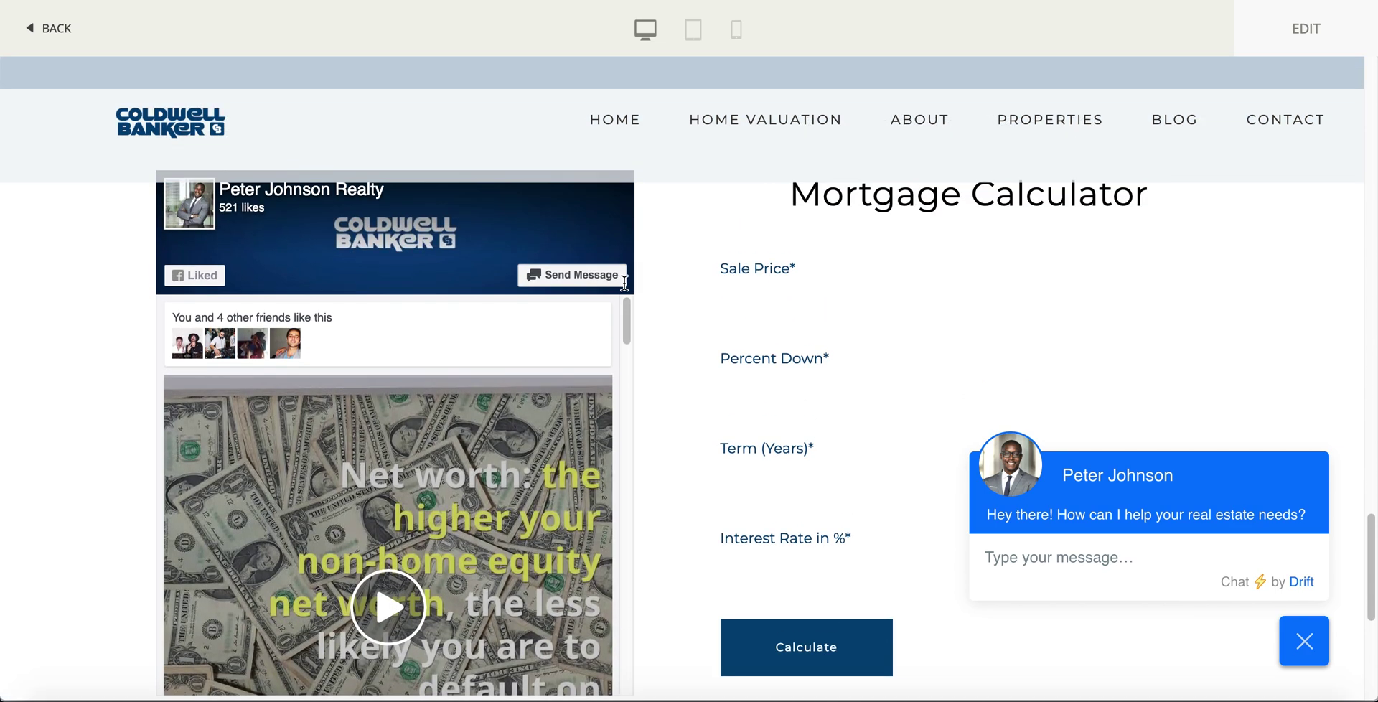
{"action": "scroll", "coordinate": [624, 282], "scroll_direction": "up", "scroll_amount": 20}
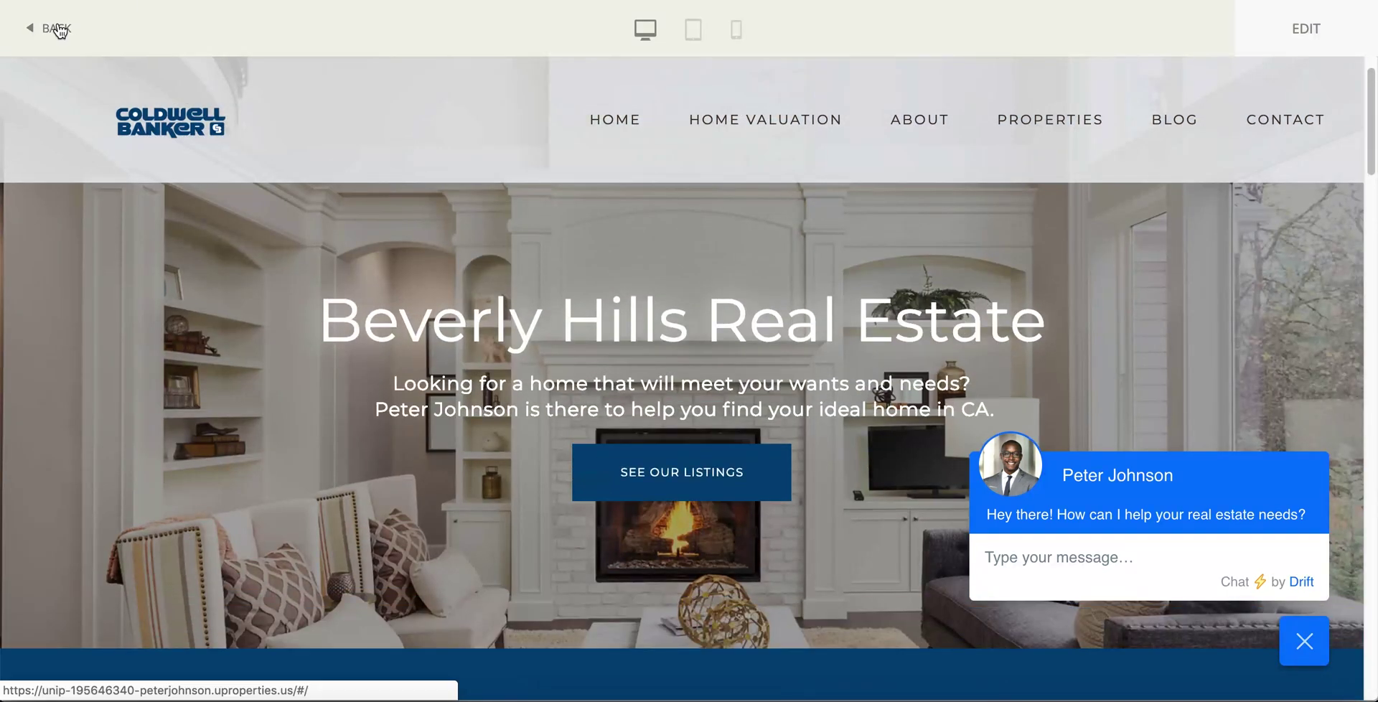
{"action": "left_click", "coordinate": [57, 28]}
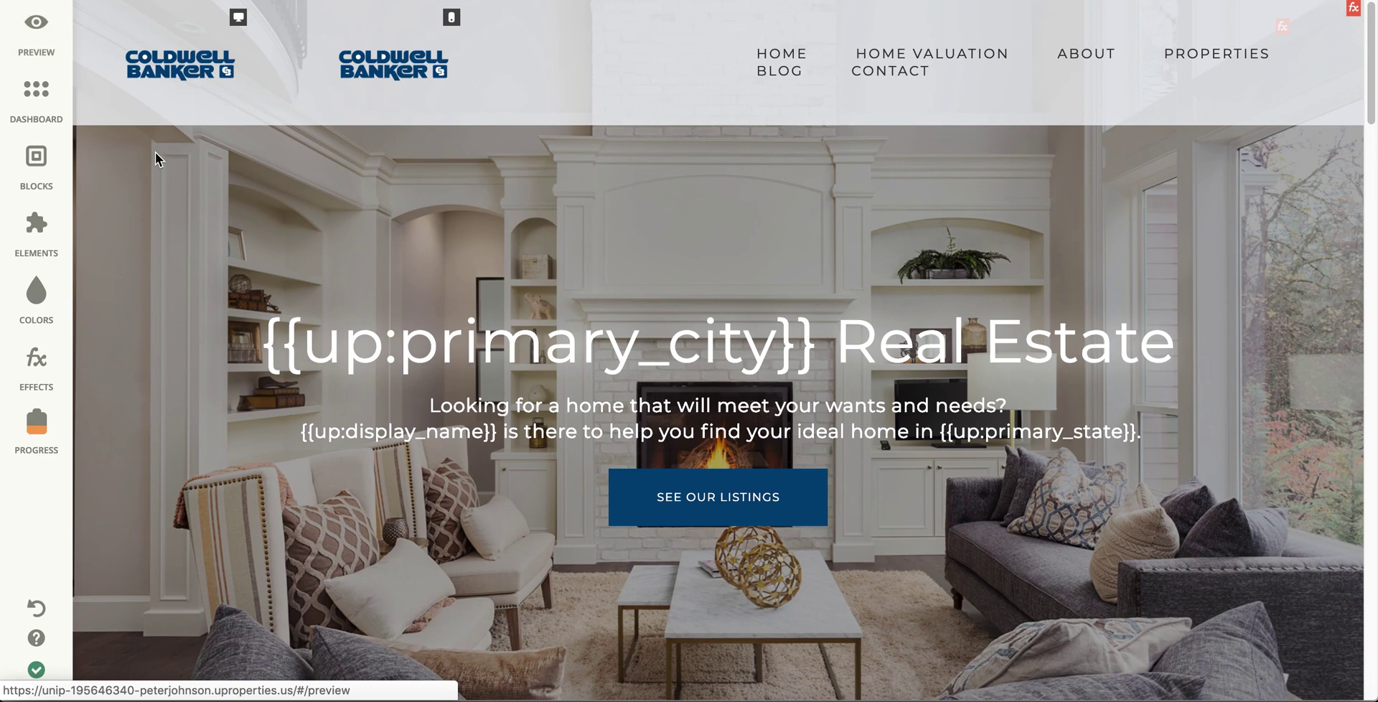
- Open the Home Valuation page and scroll down through its sections
{"action": "left_click", "coordinate": [894, 62]}
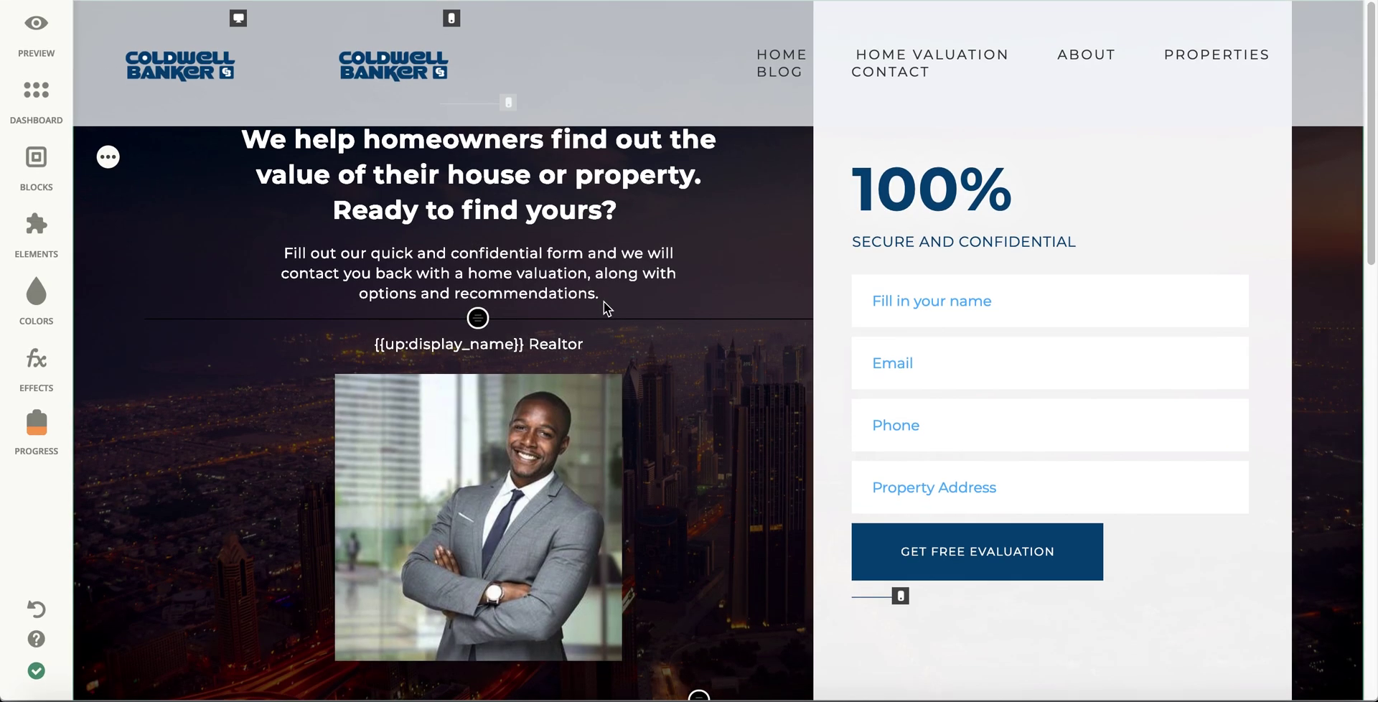
{"action": "scroll", "coordinate": [673, 354], "scroll_direction": "down", "scroll_amount": 4}
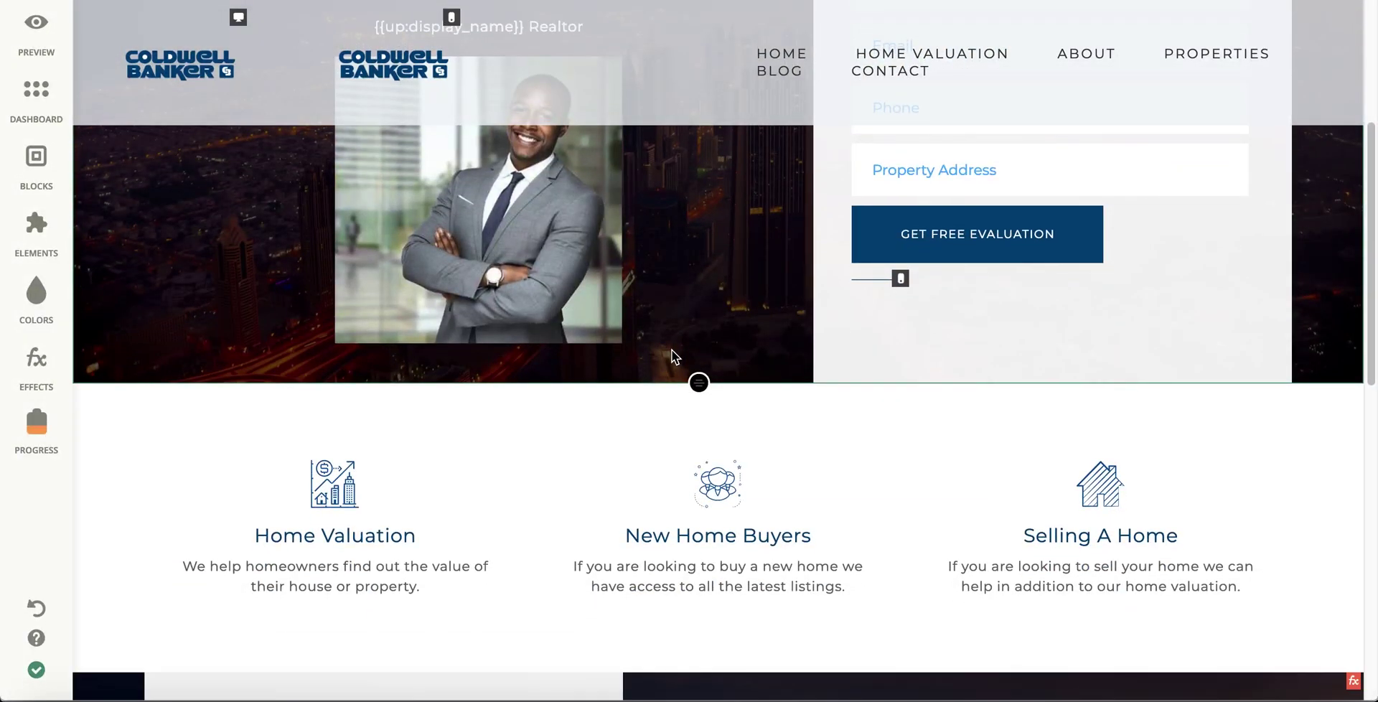
{"action": "scroll", "coordinate": [674, 355], "scroll_direction": "down", "scroll_amount": 1}
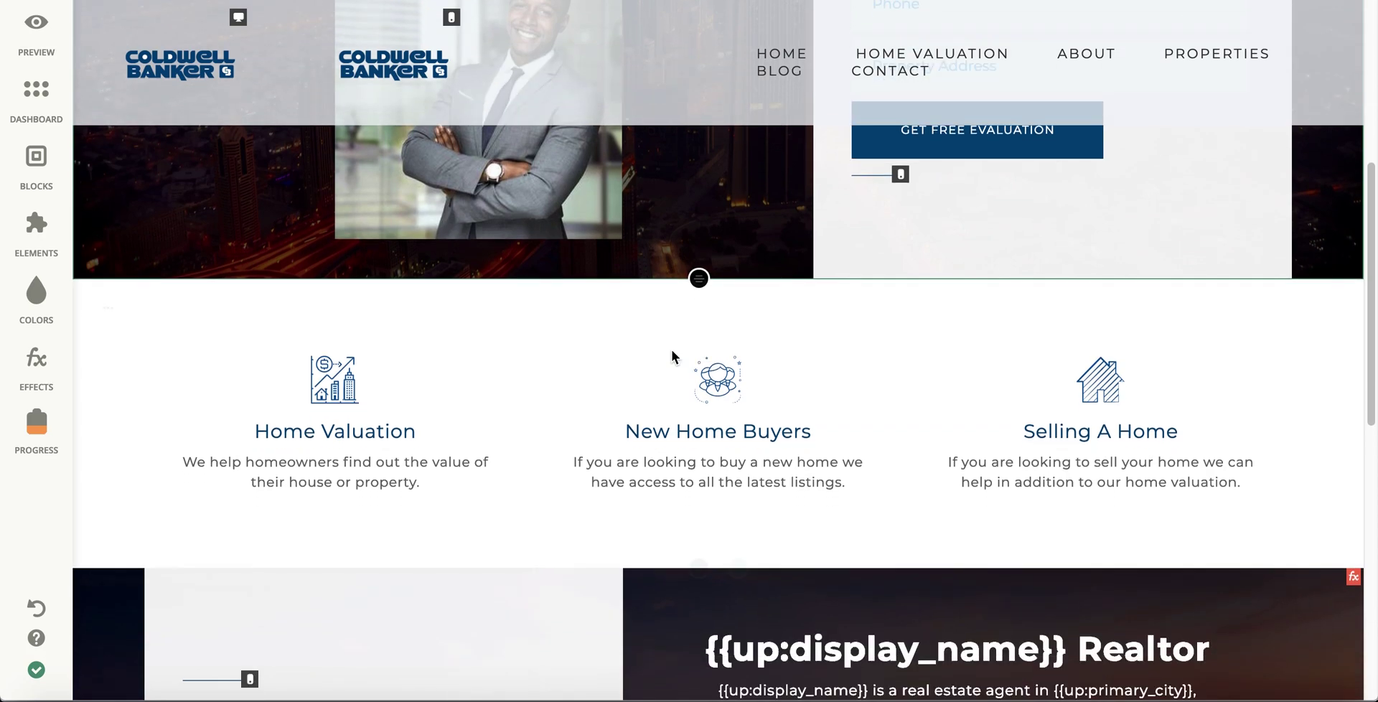
- Put the New Home Buyers heading into text-editing mode, then scroll over the rest of the page
{"action": "left_click", "coordinate": [694, 437]}
{"action": "left_click", "coordinate": [702, 435]}
{"action": "left_click", "coordinate": [703, 433]}
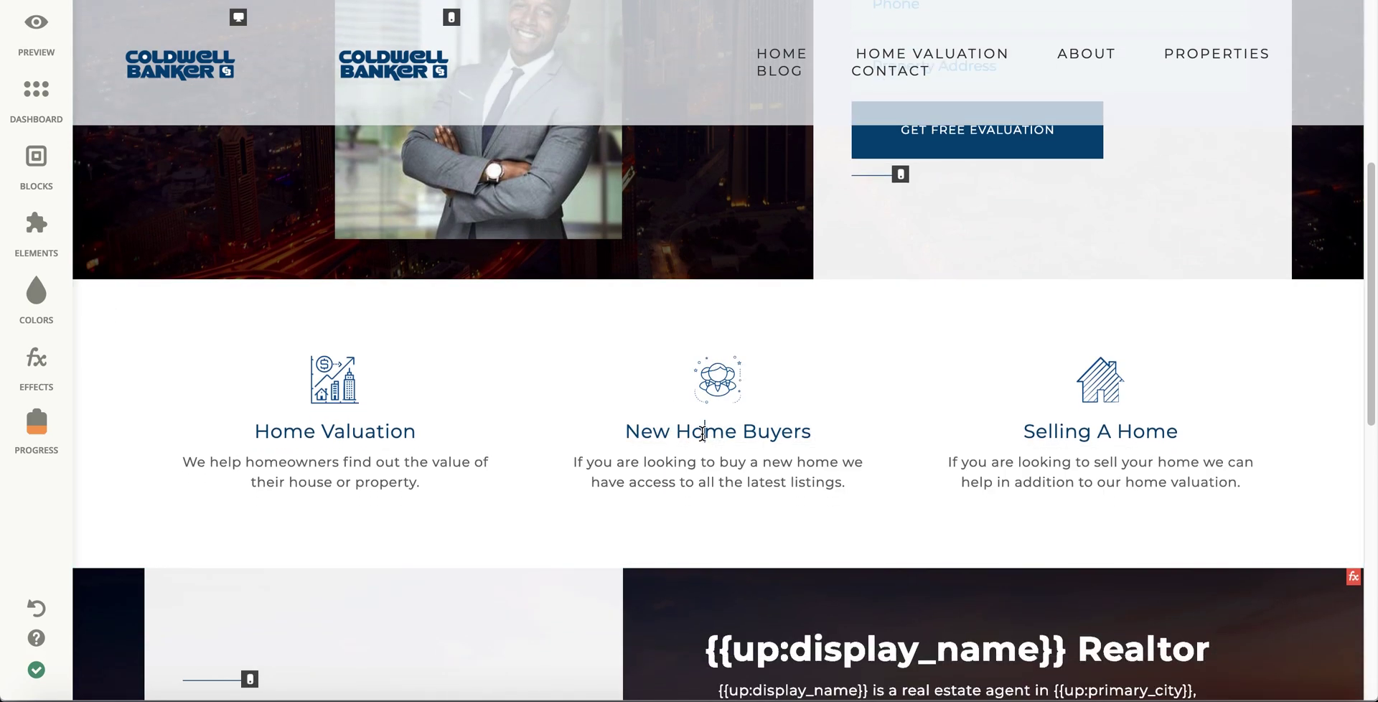
{"action": "scroll", "coordinate": [701, 464], "scroll_direction": "down", "scroll_amount": 4}
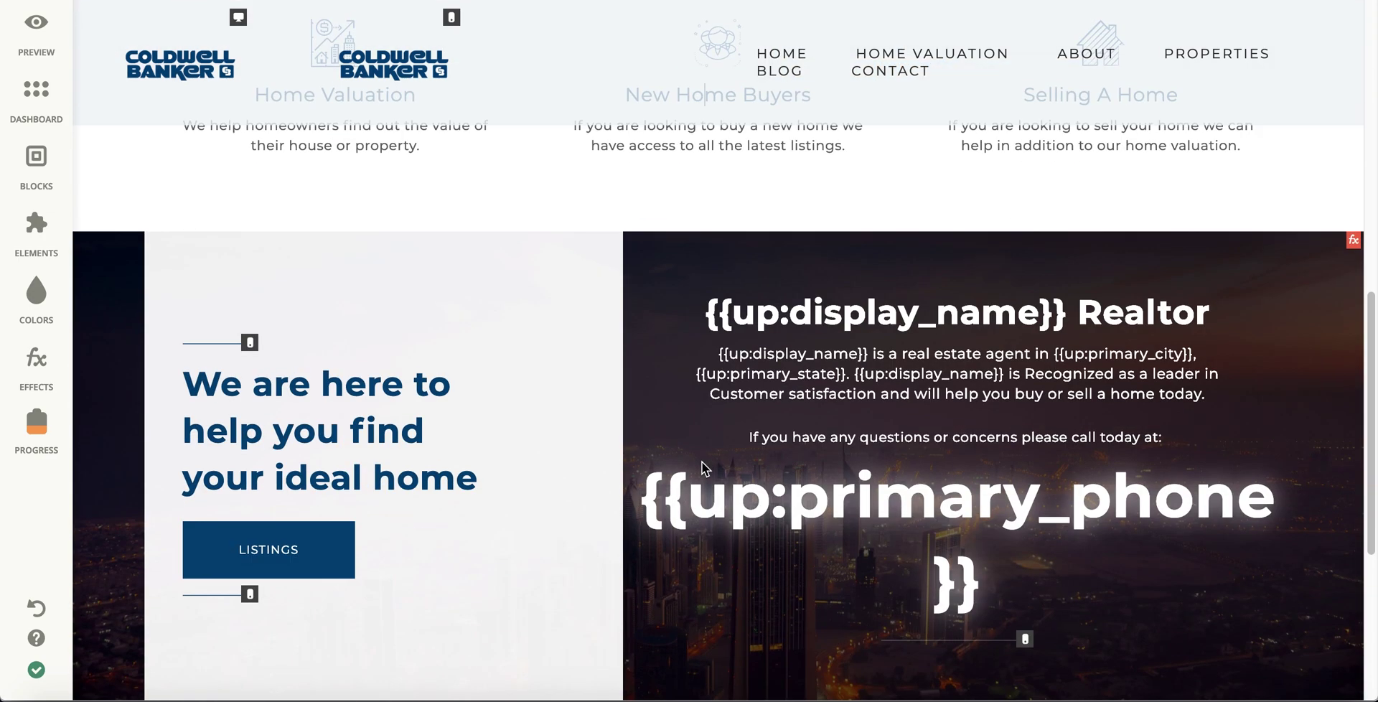
{"action": "scroll", "coordinate": [769, 452], "scroll_direction": "down", "scroll_amount": 4}
{"action": "scroll", "coordinate": [813, 359], "scroll_direction": "up", "scroll_amount": 15}
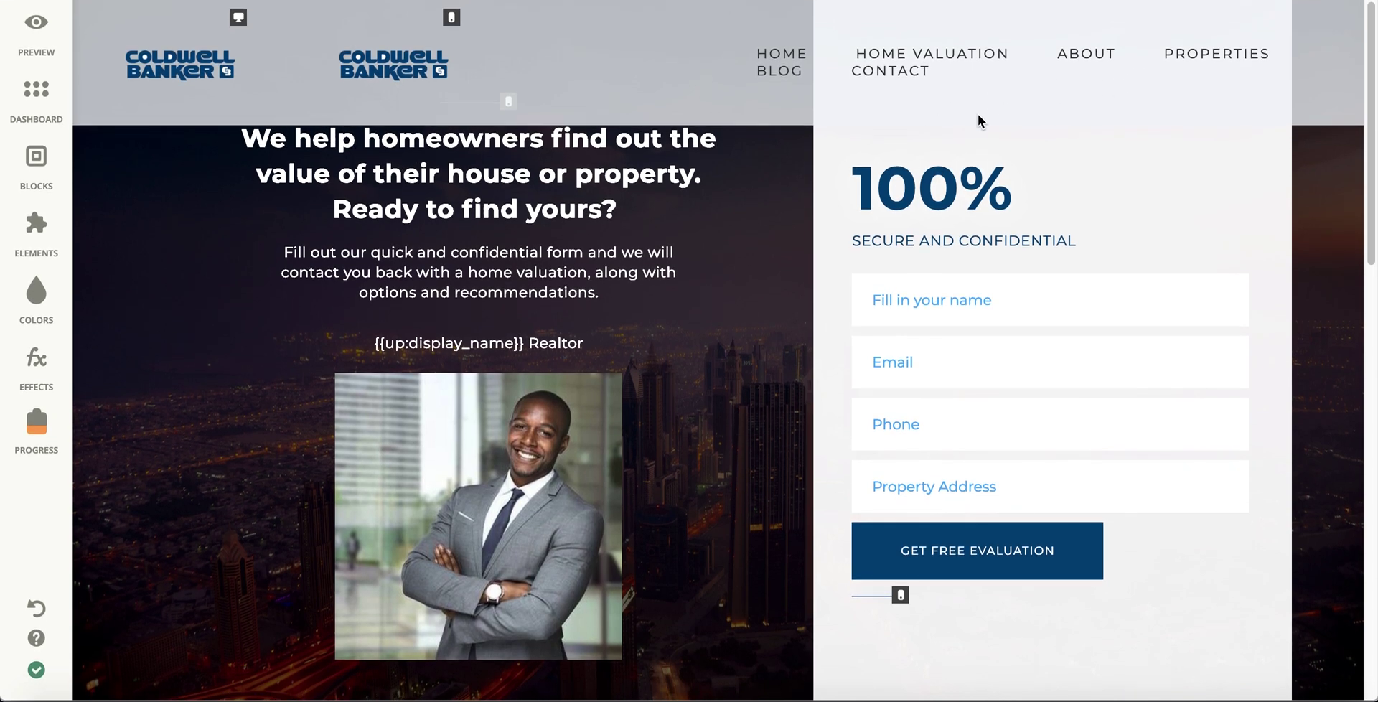
{"action": "left_click", "coordinate": [1109, 64]}
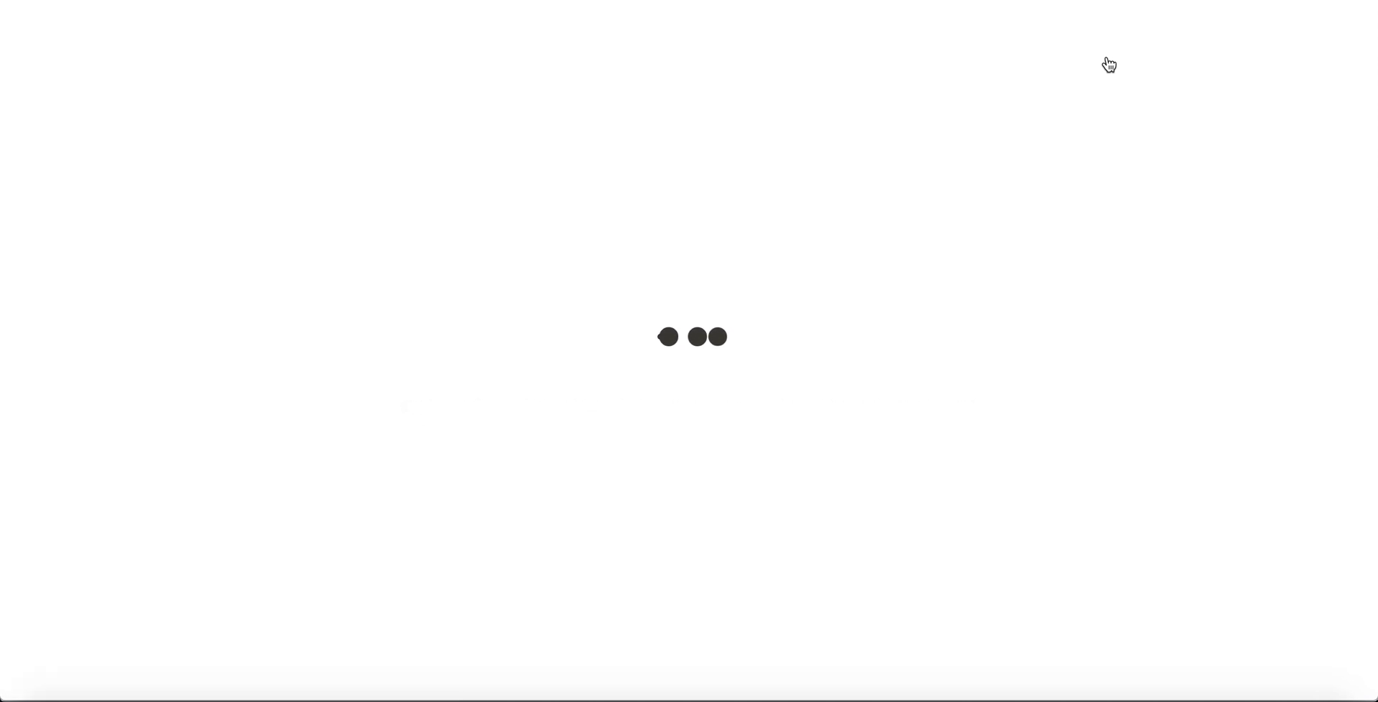
{"action": "scroll", "coordinate": [768, 290], "scroll_direction": "down", "scroll_amount": 5}
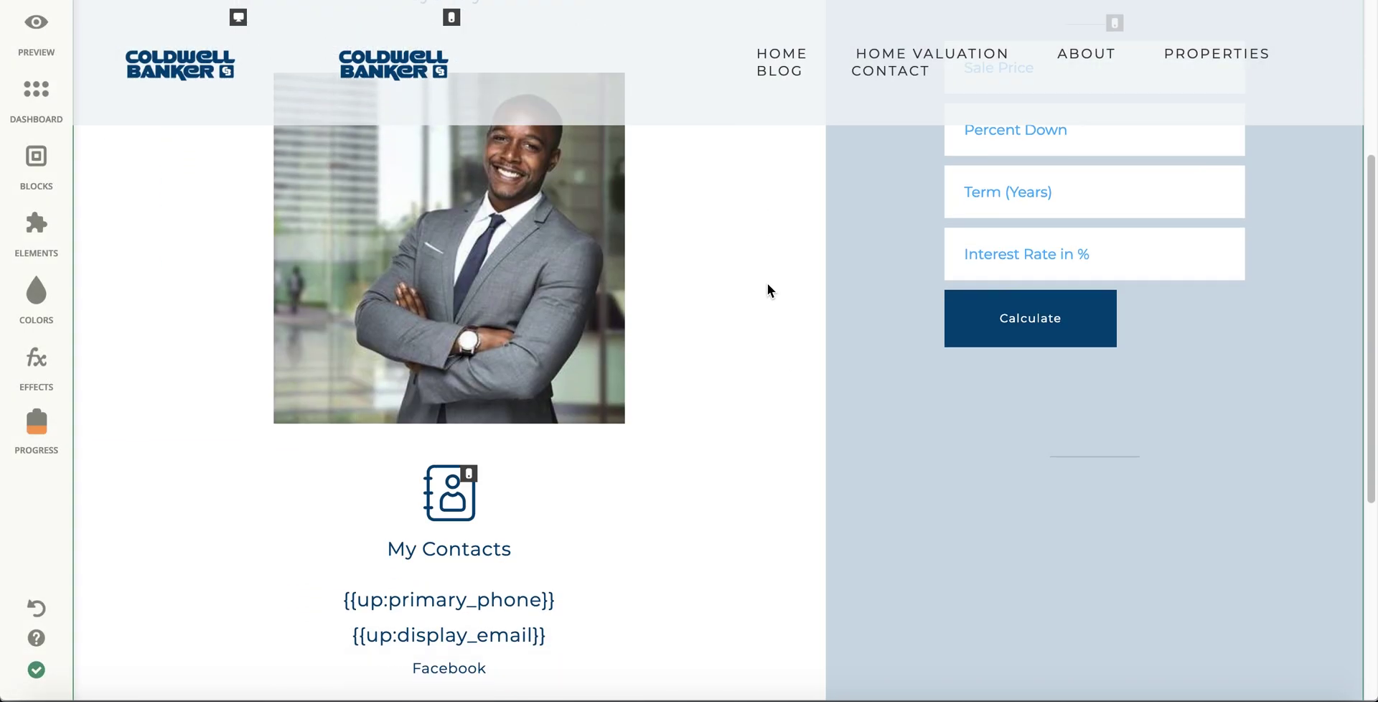
{"action": "scroll", "coordinate": [768, 290], "scroll_direction": "up", "scroll_amount": 5}
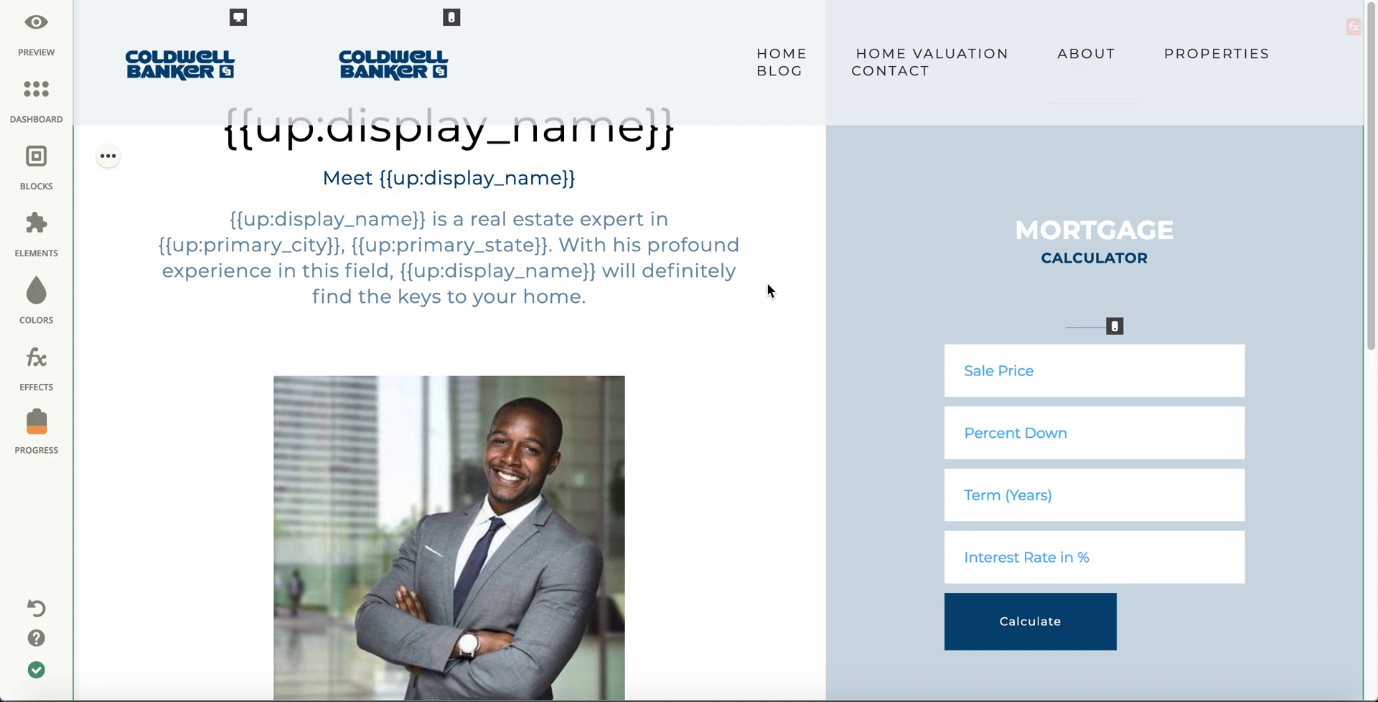
{"action": "left_click", "coordinate": [1204, 64]}
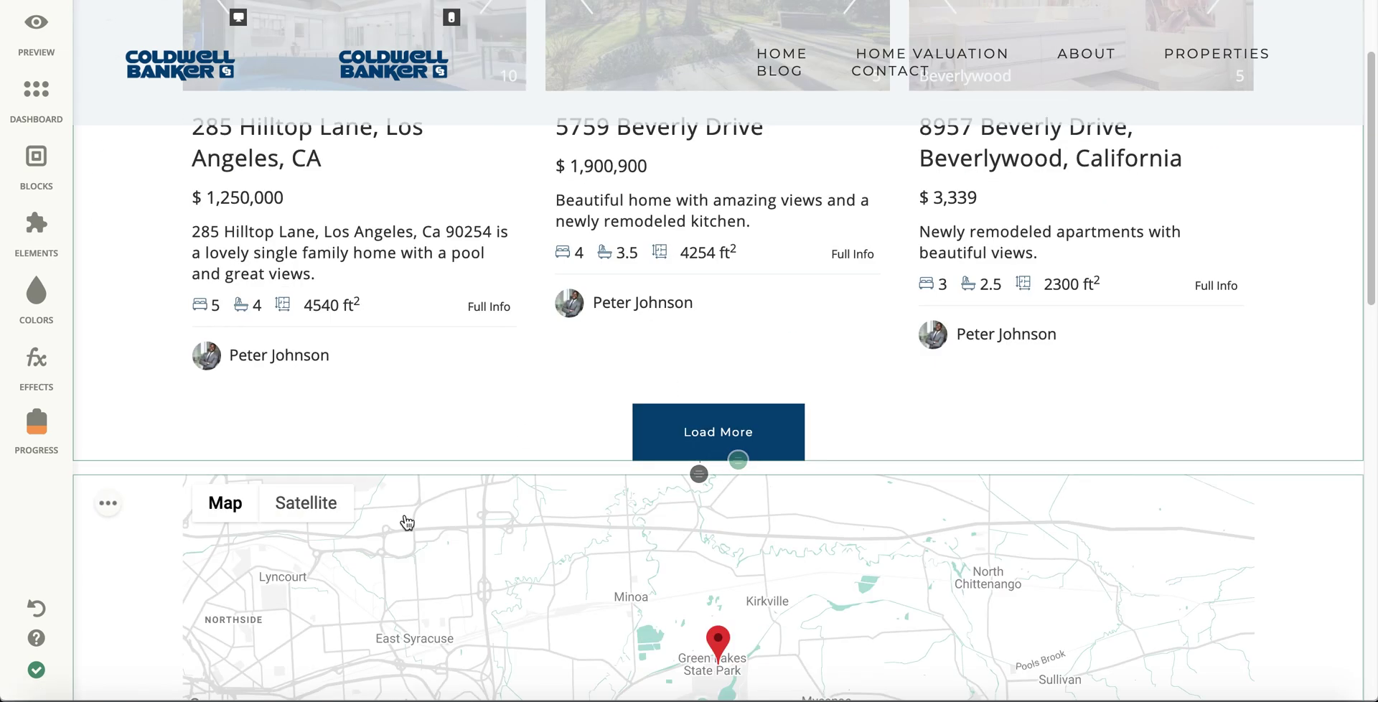
{"action": "scroll", "coordinate": [403, 524], "scroll_direction": "down", "scroll_amount": 7}
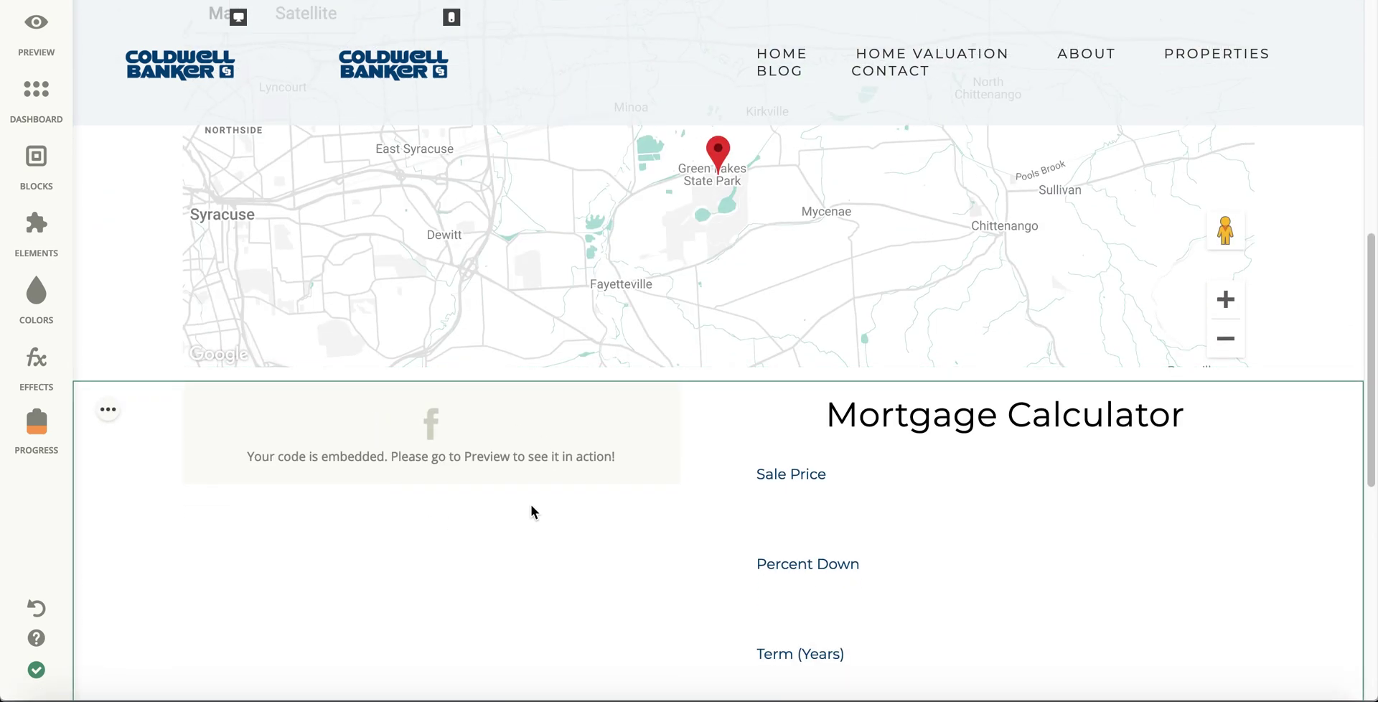
{"action": "scroll", "coordinate": [832, 481], "scroll_direction": "down", "scroll_amount": 6}
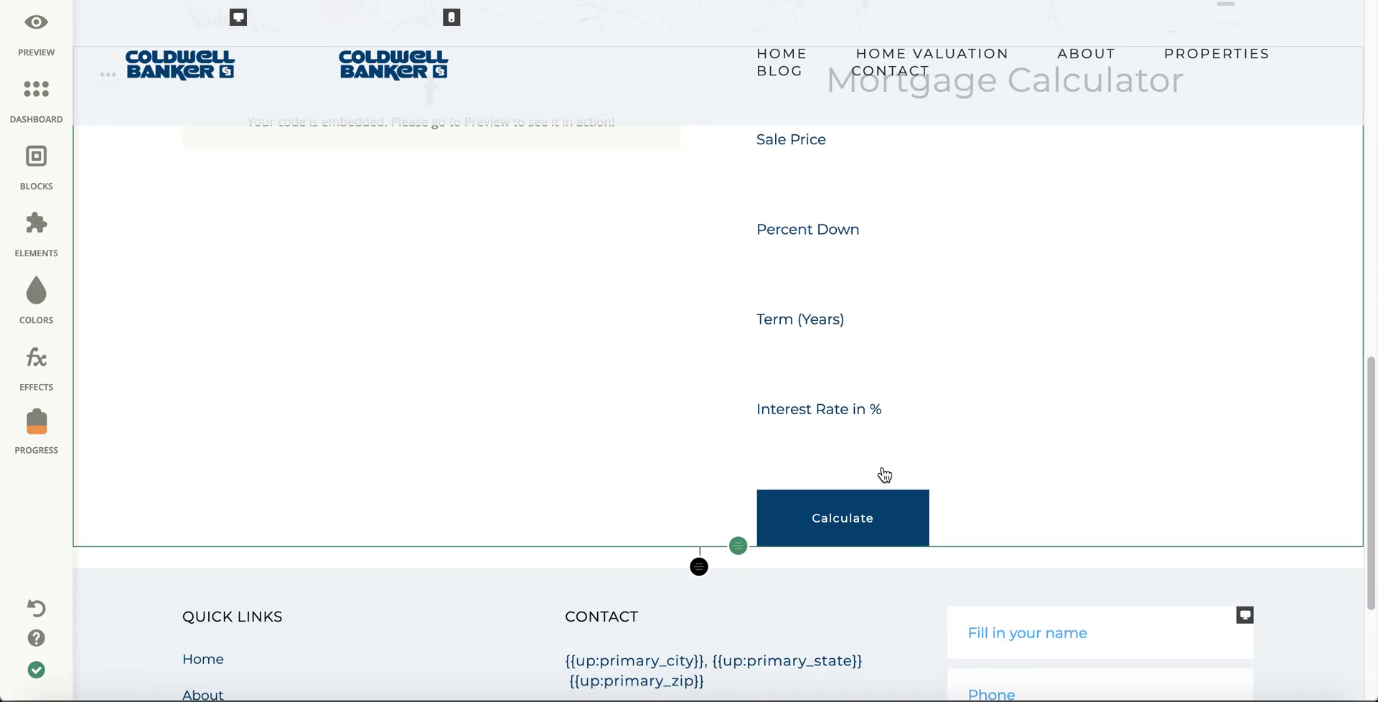
{"action": "scroll", "coordinate": [884, 475], "scroll_direction": "up", "scroll_amount": 6}
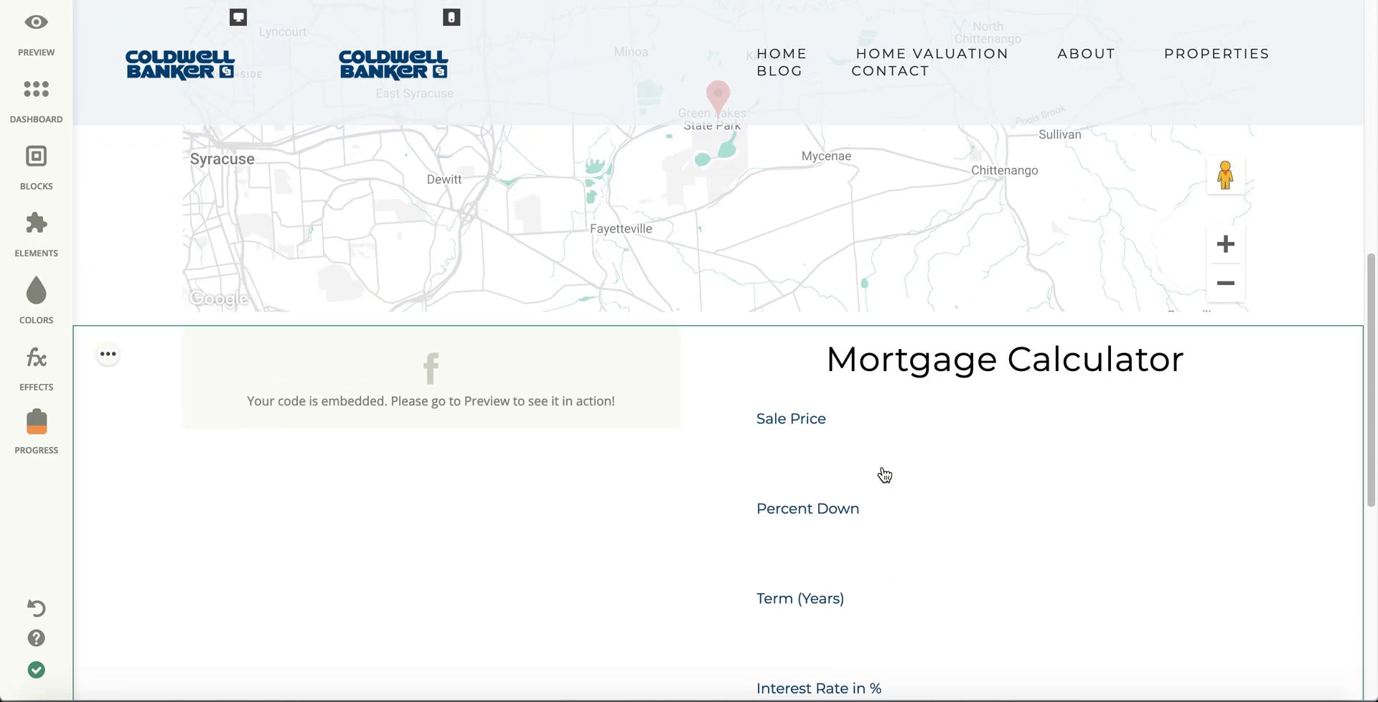
{"action": "scroll", "coordinate": [884, 475], "scroll_direction": "up", "scroll_amount": 7}
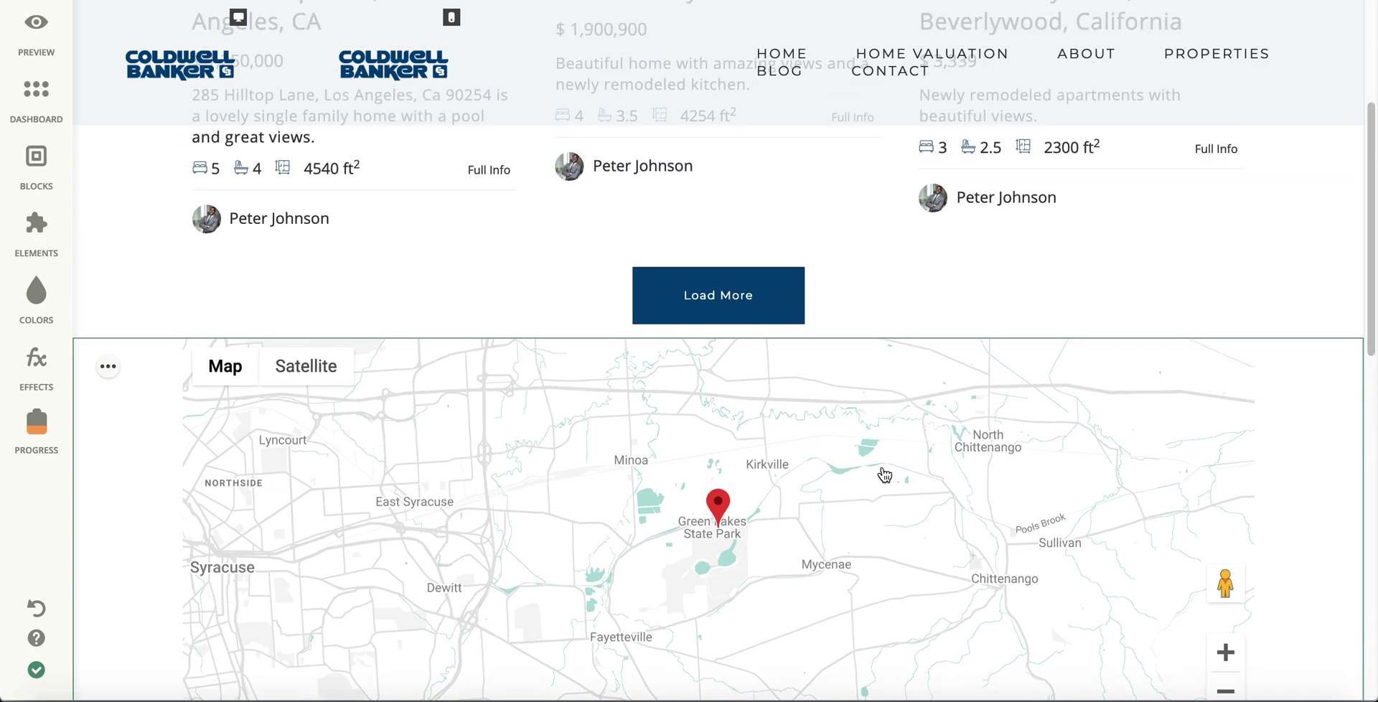
{"action": "scroll", "coordinate": [884, 475], "scroll_direction": "up", "scroll_amount": 1}
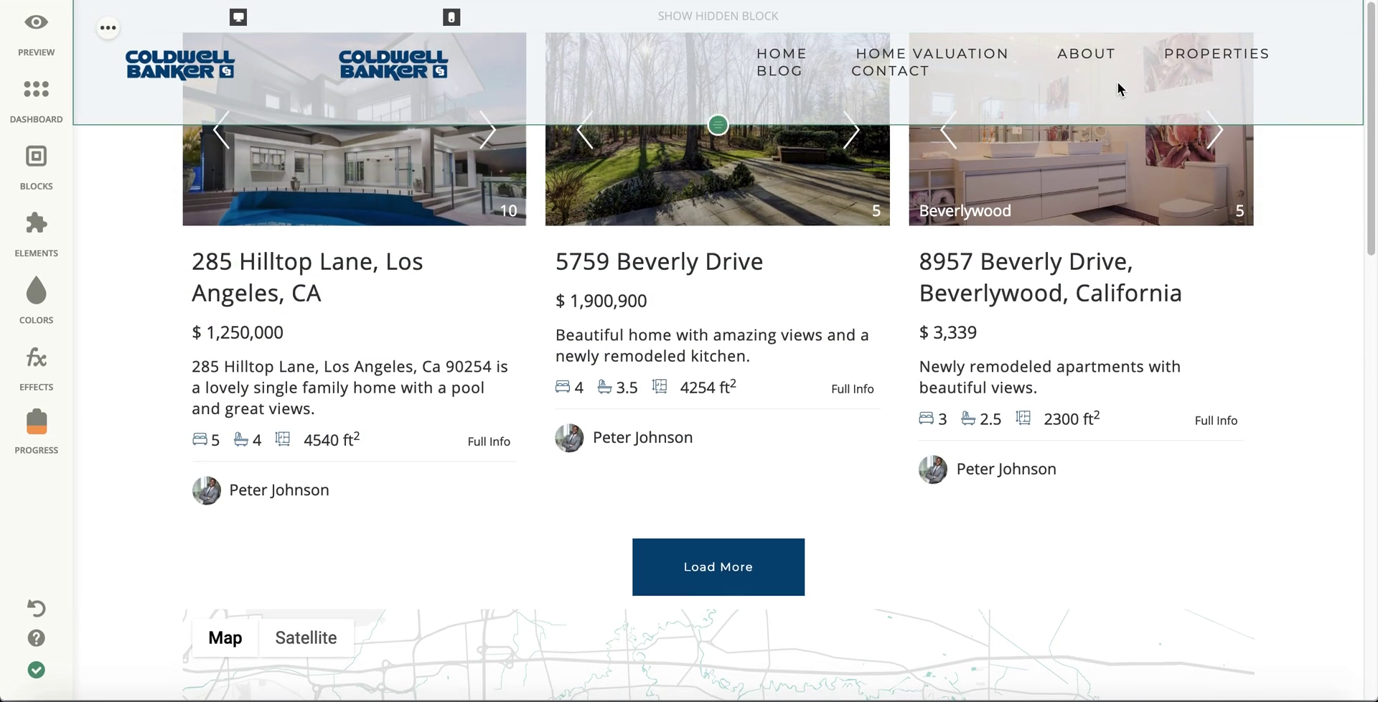
- Load the Blog page and open the Article Management dialog for its empty Articles element
{"action": "left_click", "coordinate": [788, 79]}
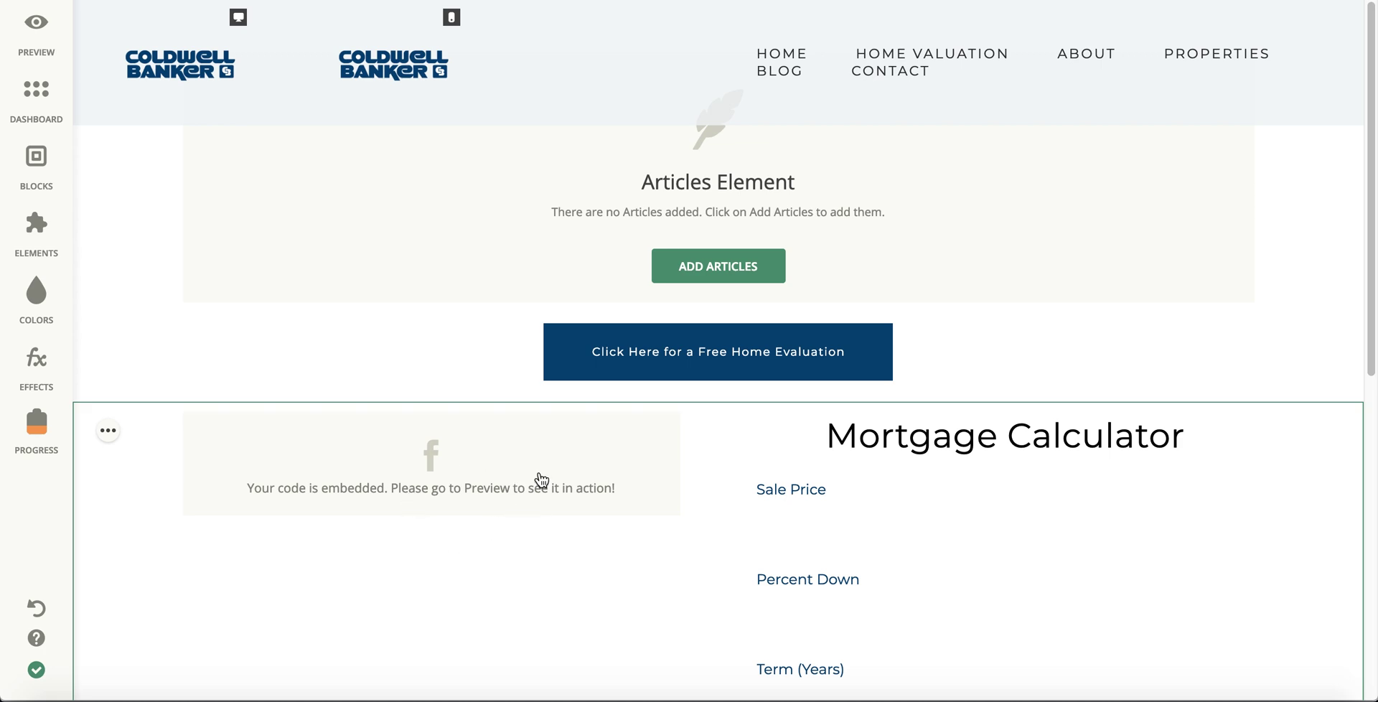
{"action": "left_click", "coordinate": [744, 278]}
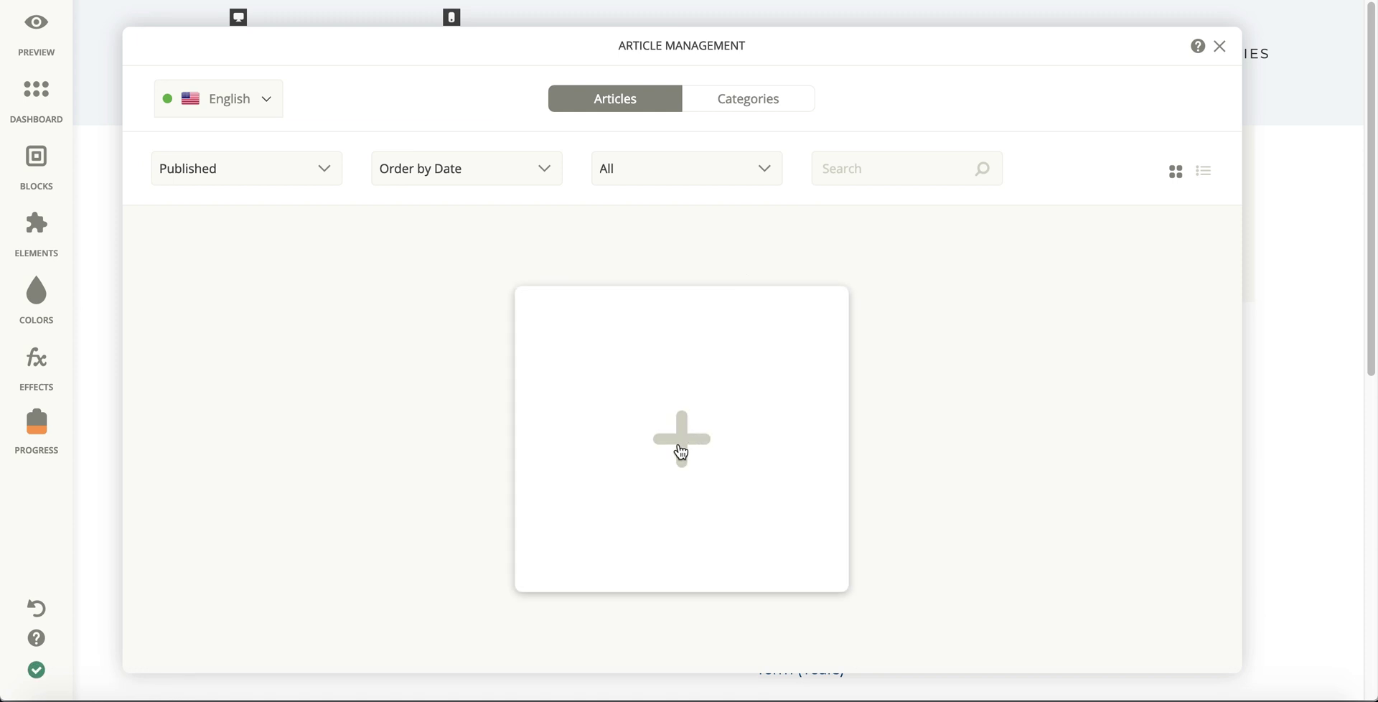
{"action": "left_click", "coordinate": [681, 452]}
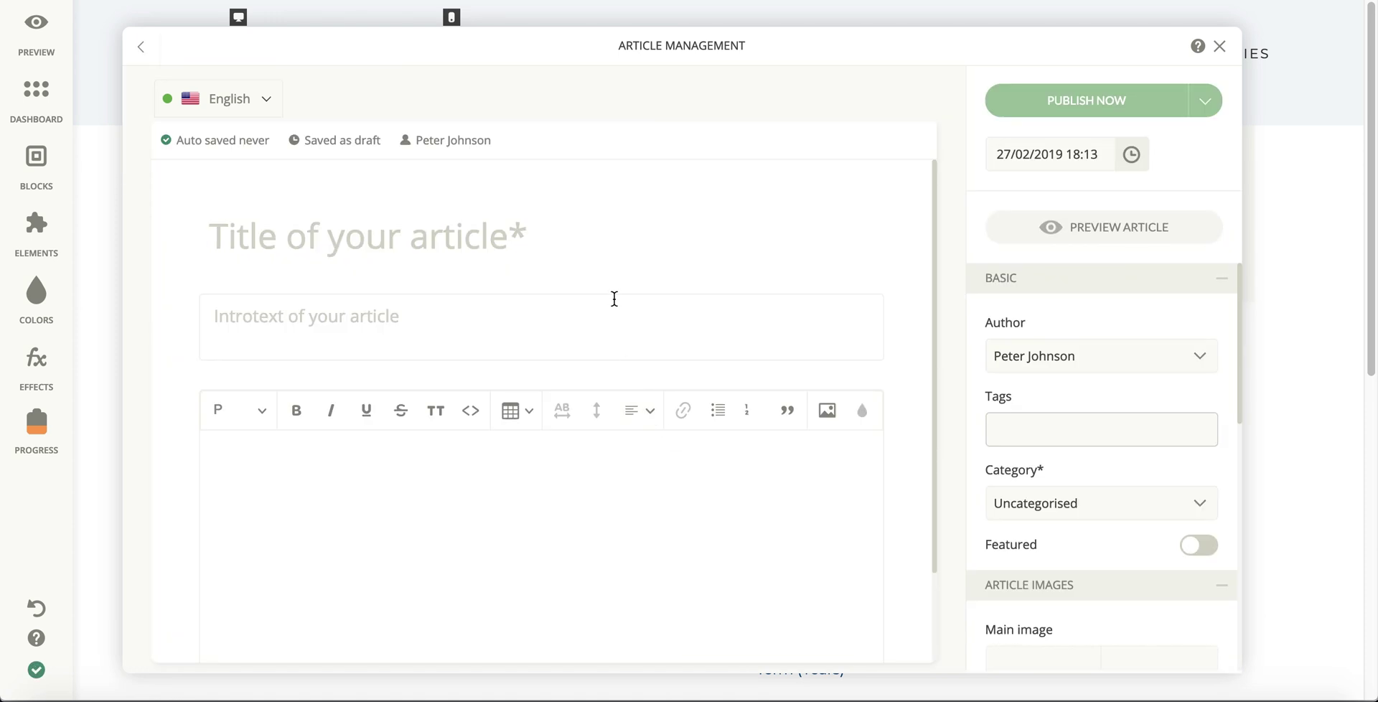
{"action": "scroll", "coordinate": [529, 533], "scroll_direction": "down", "scroll_amount": 2}
{"action": "scroll", "coordinate": [567, 467], "scroll_direction": "up", "scroll_amount": 2}
{"action": "left_click", "coordinate": [1219, 48]}
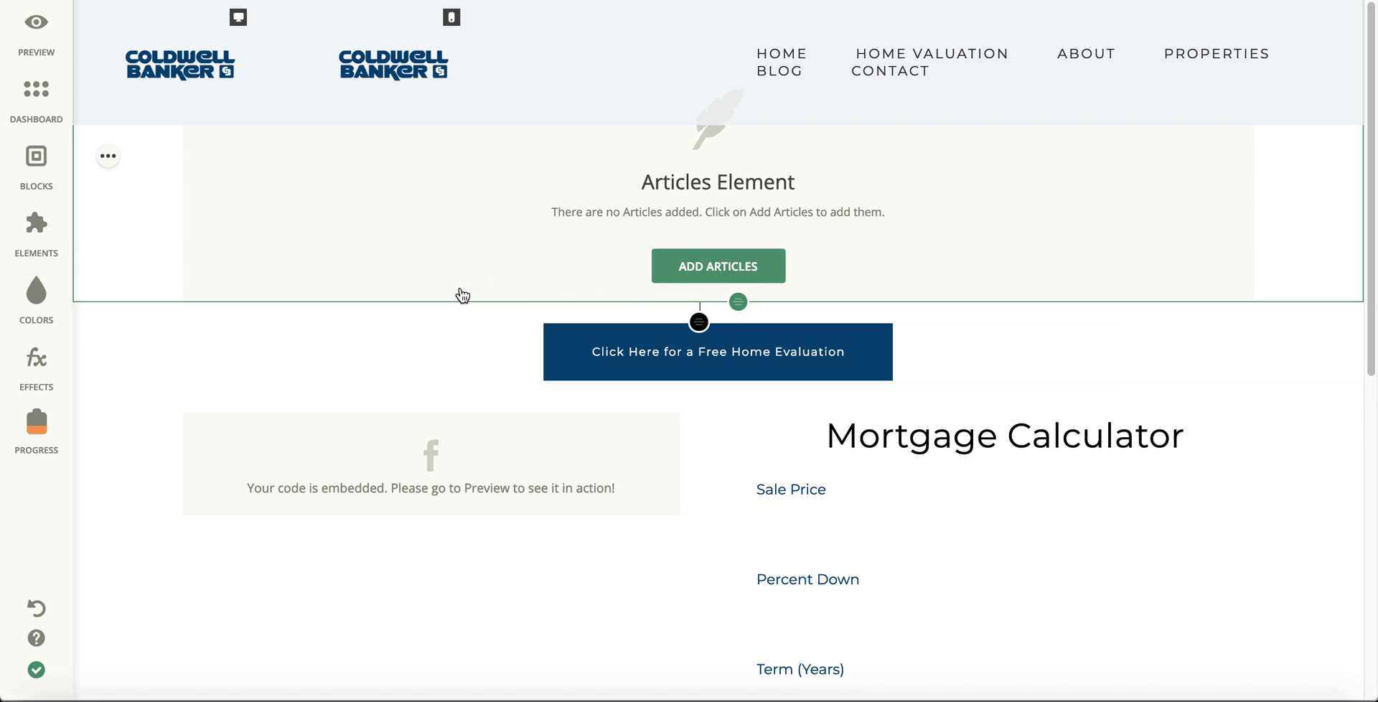
- Drag an Image Slider from Elements onto the Blog page below the Free Home Evaluation button
{"action": "left_click", "coordinate": [61, 228]}
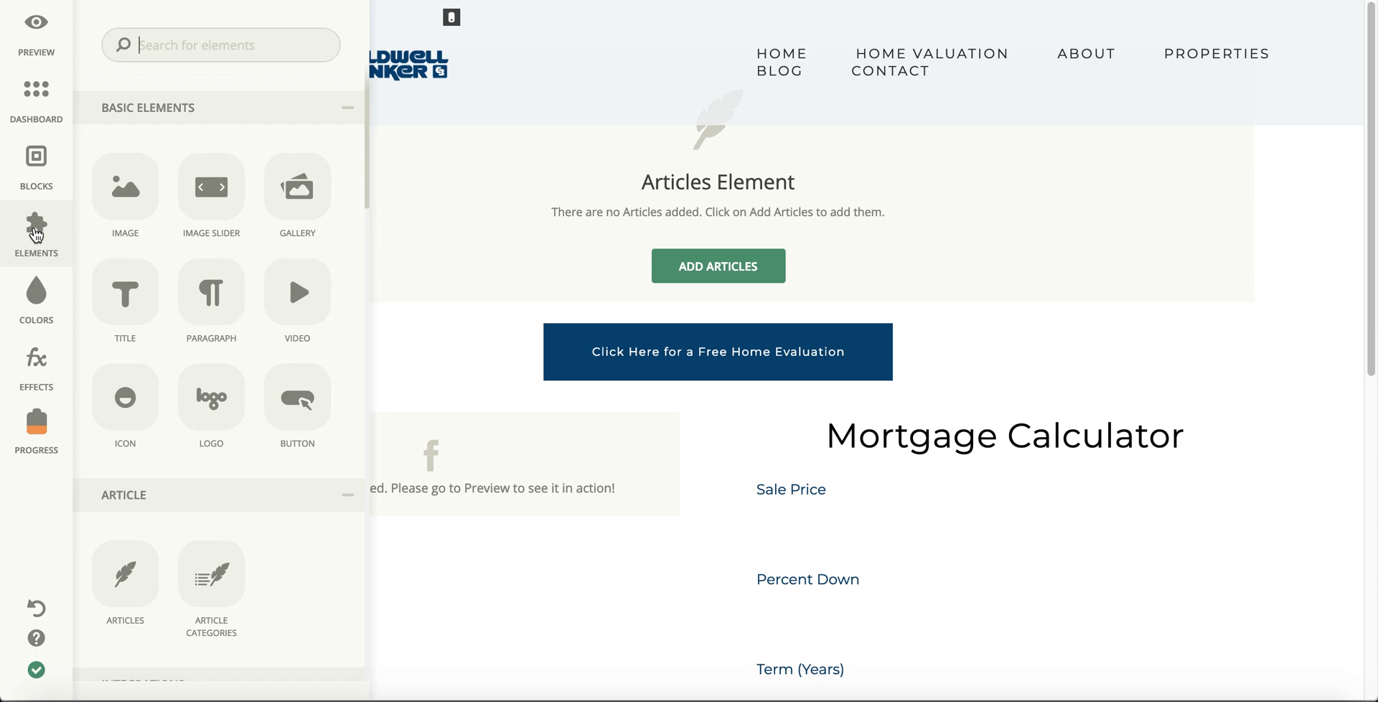
{"action": "scroll", "coordinate": [491, 274], "scroll_direction": "down", "scroll_amount": 3}
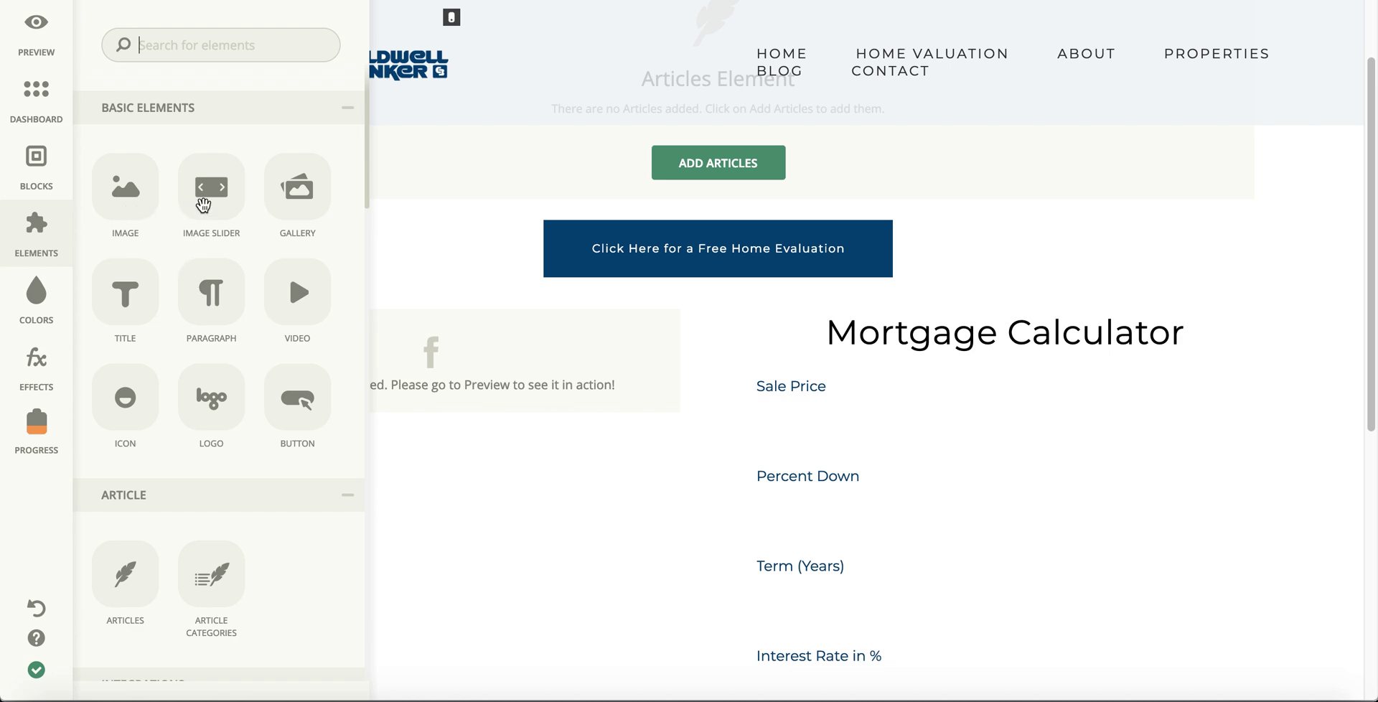
{"action": "left_click_drag", "start_coordinate": [214, 204], "coordinate": [693, 274]}
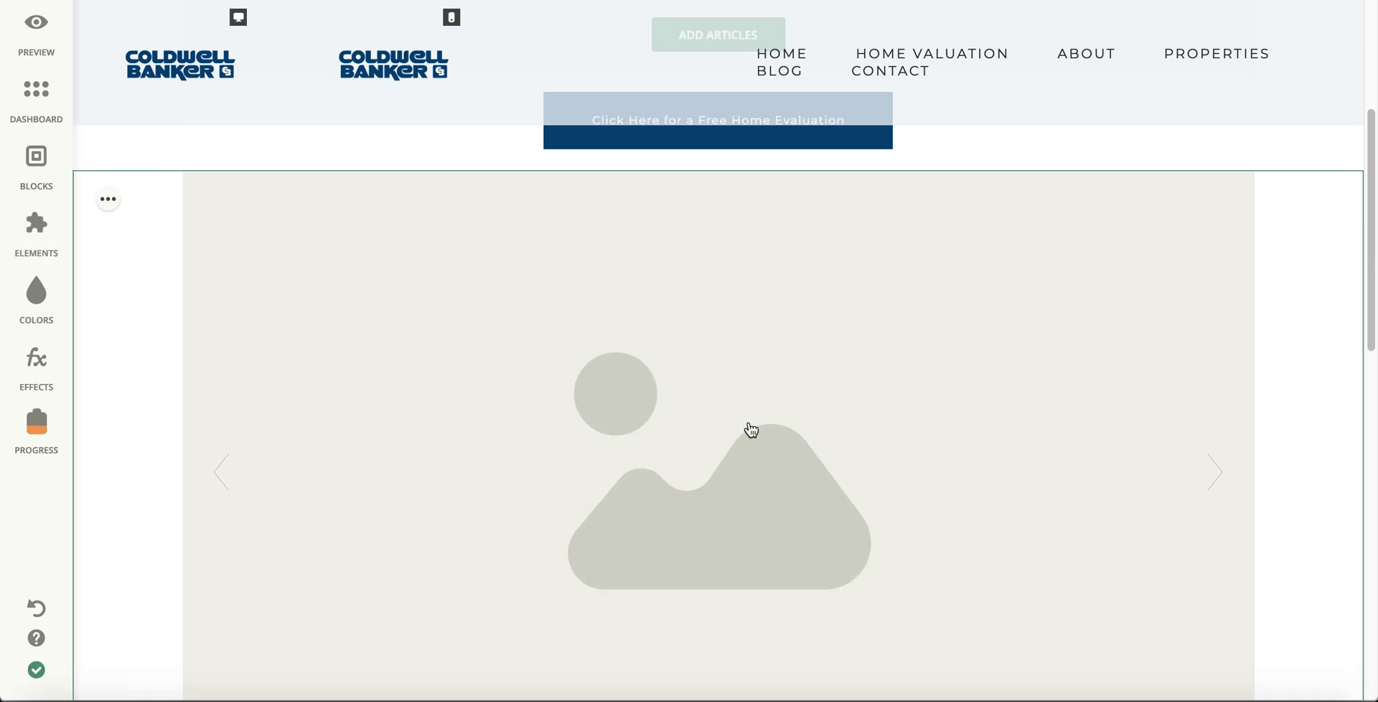
{"action": "left_click", "coordinate": [108, 201]}
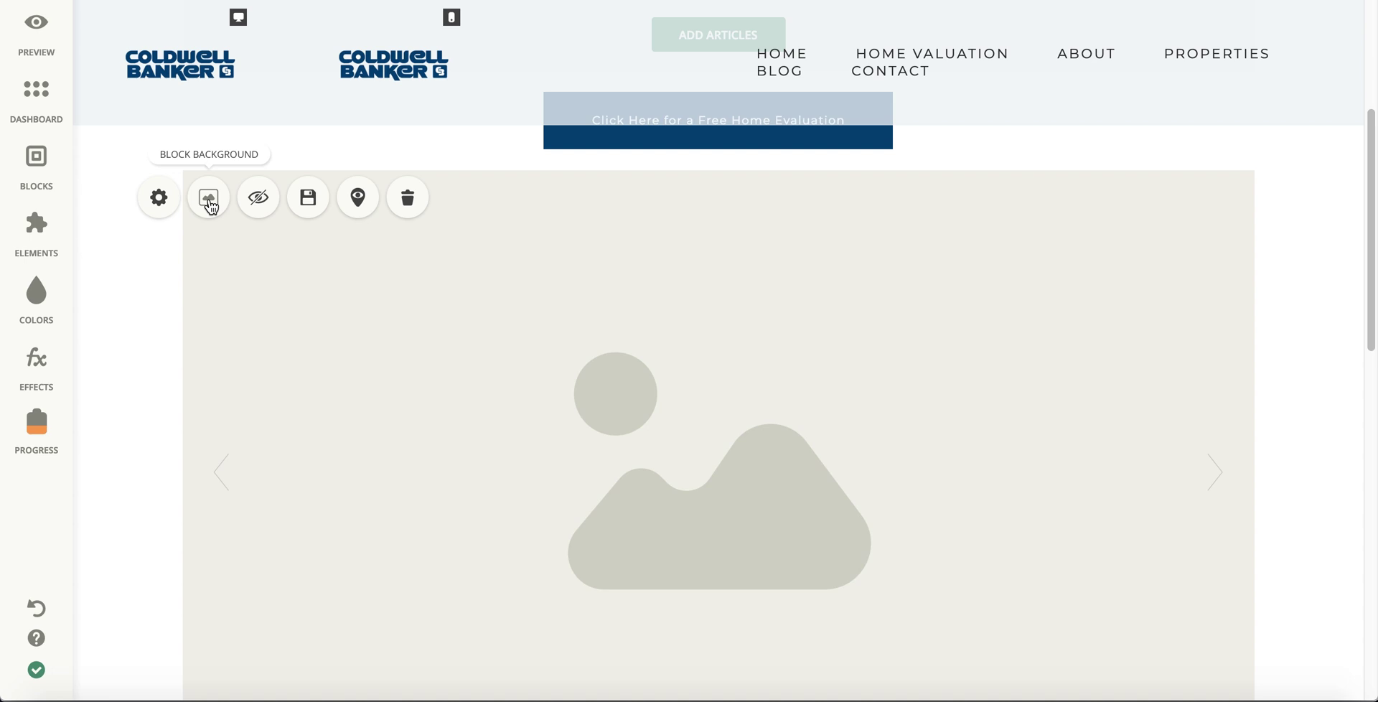
- Delete the Image Slider block and confirm, leaving the evaluation button above the Mortgage Calculator row
{"action": "left_click", "coordinate": [452, 327]}
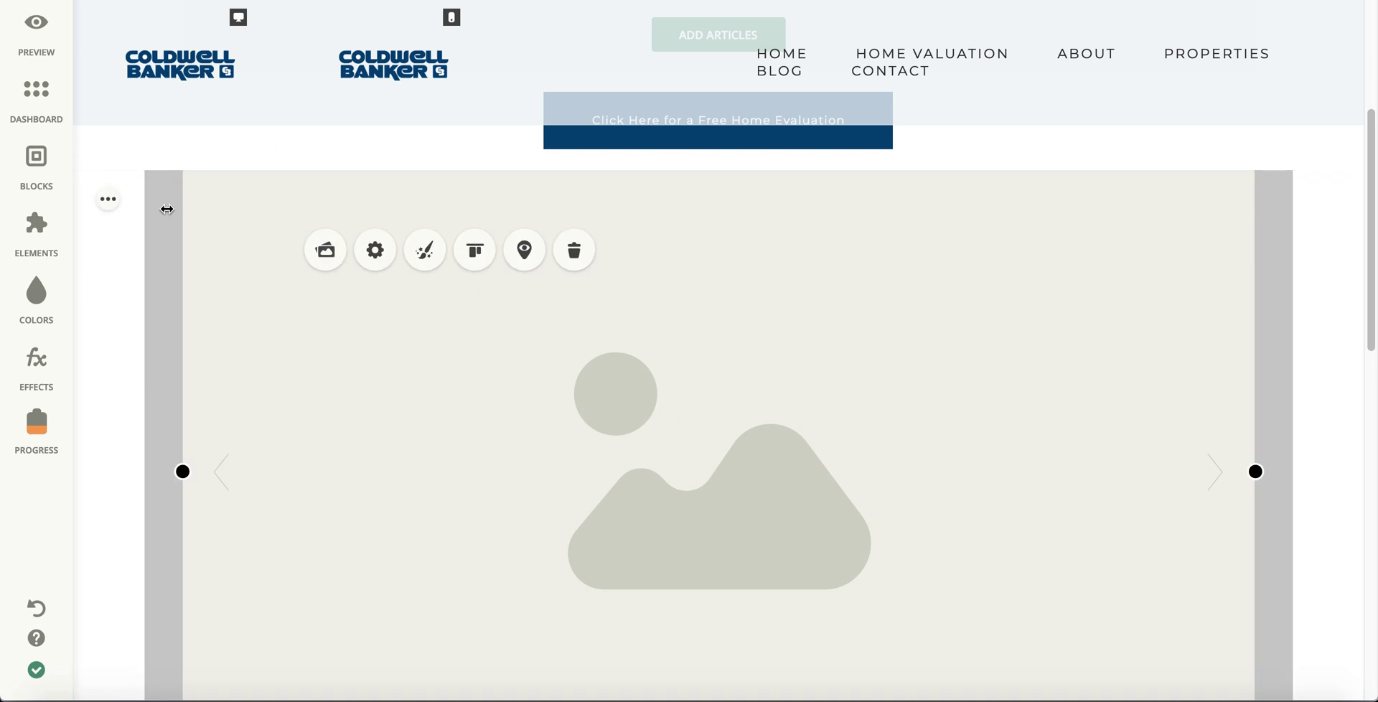
{"action": "left_click", "coordinate": [112, 211]}
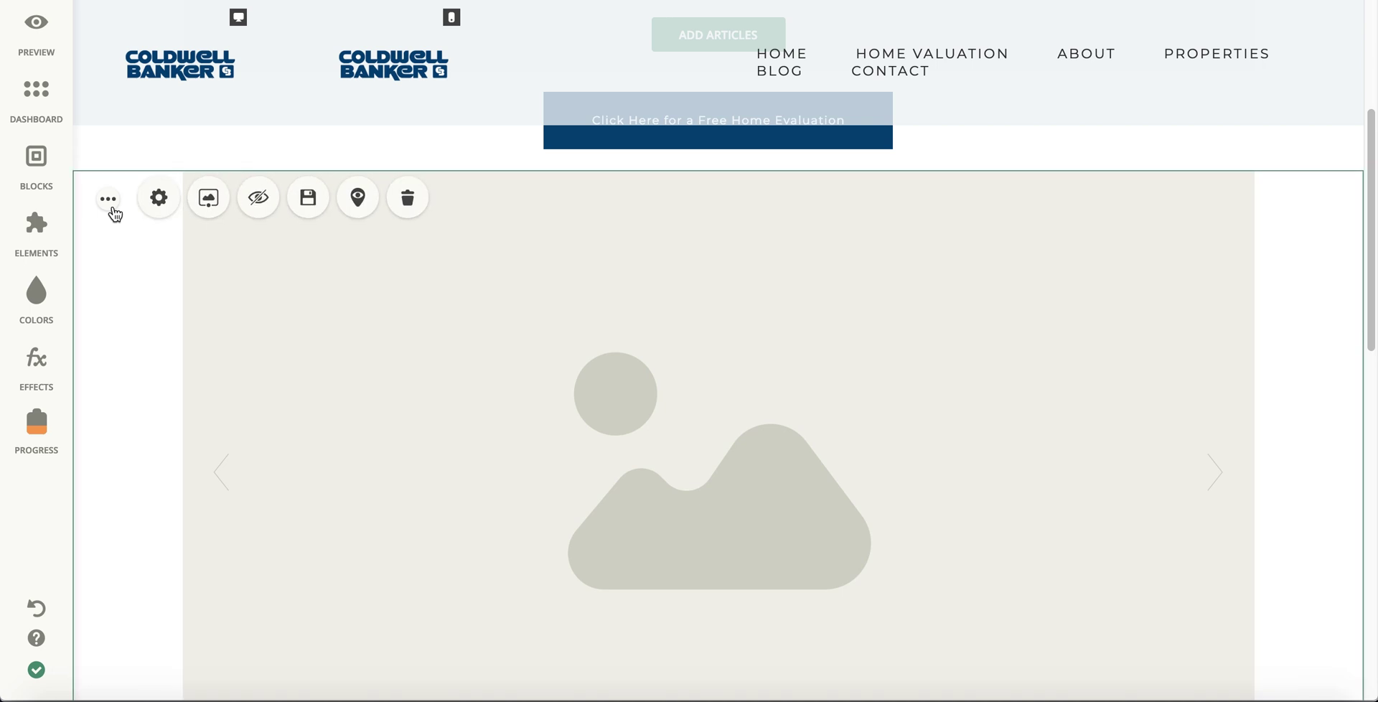
{"action": "left_click", "coordinate": [400, 204]}
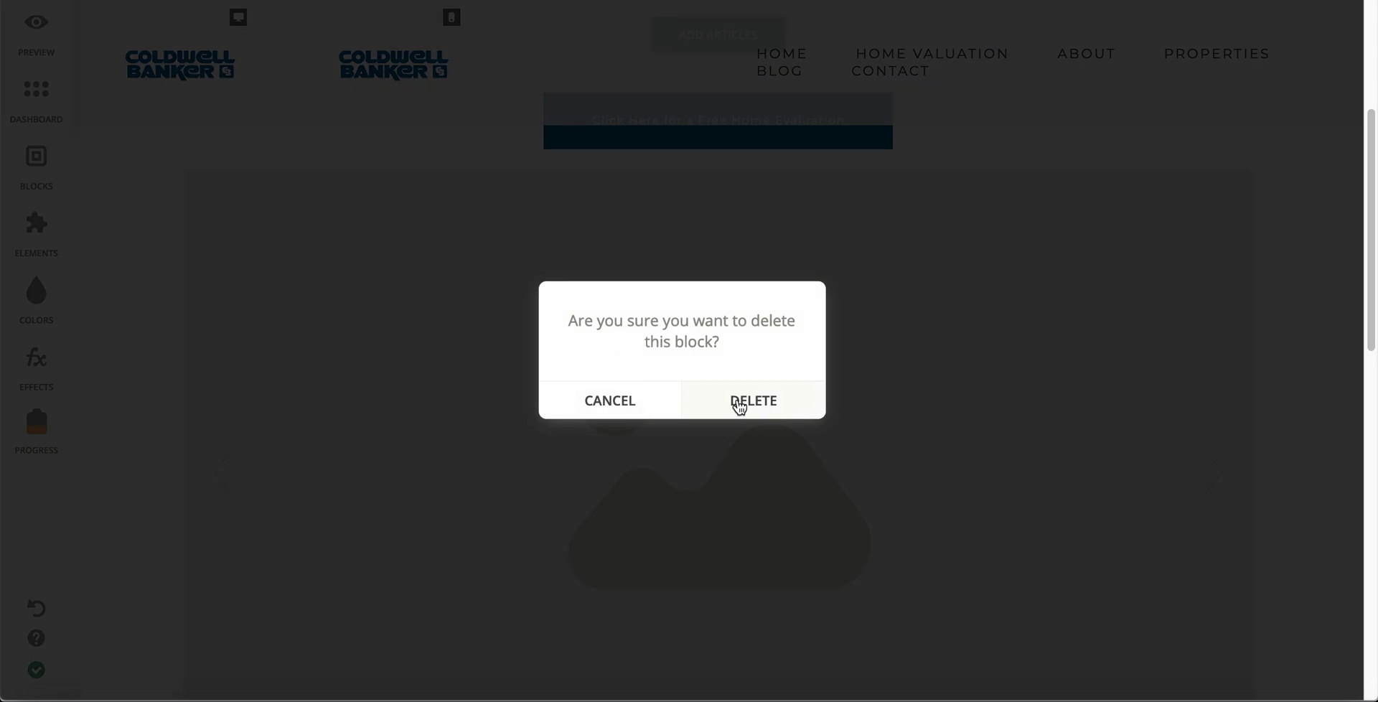
{"action": "left_click", "coordinate": [739, 405]}
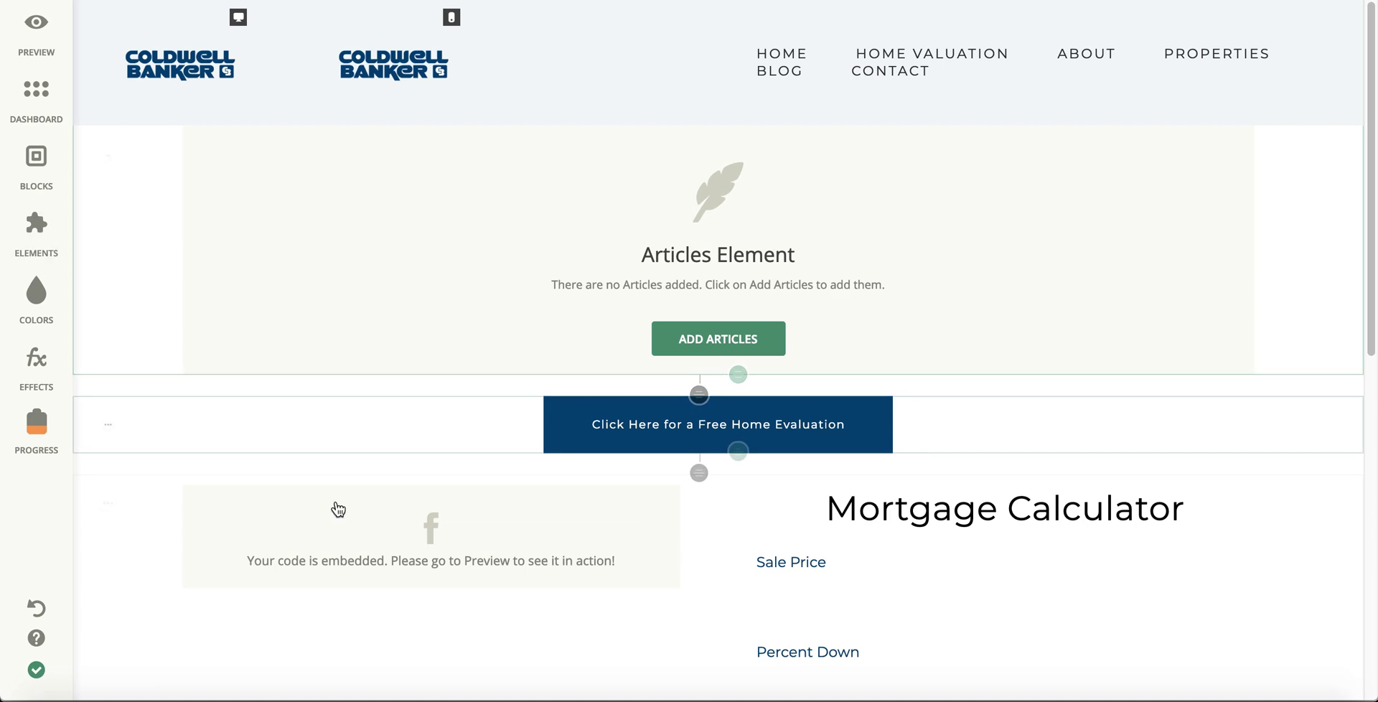
{"action": "scroll", "coordinate": [329, 557], "scroll_direction": "down", "scroll_amount": 2}
{"action": "scroll", "coordinate": [328, 560], "scroll_direction": "down", "scroll_amount": 1}
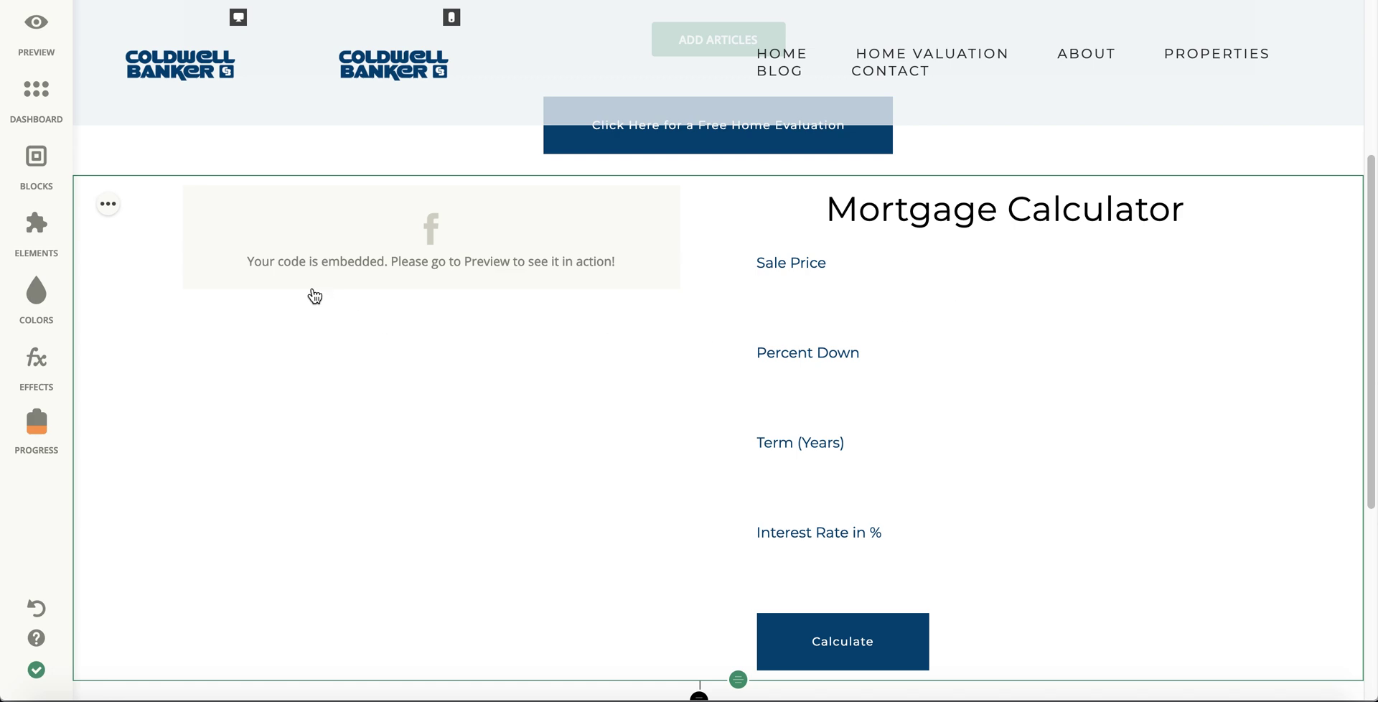
- Check My Blocks, then save the Mortgage Calculator section with Save As Block
{"action": "left_click", "coordinate": [37, 170]}
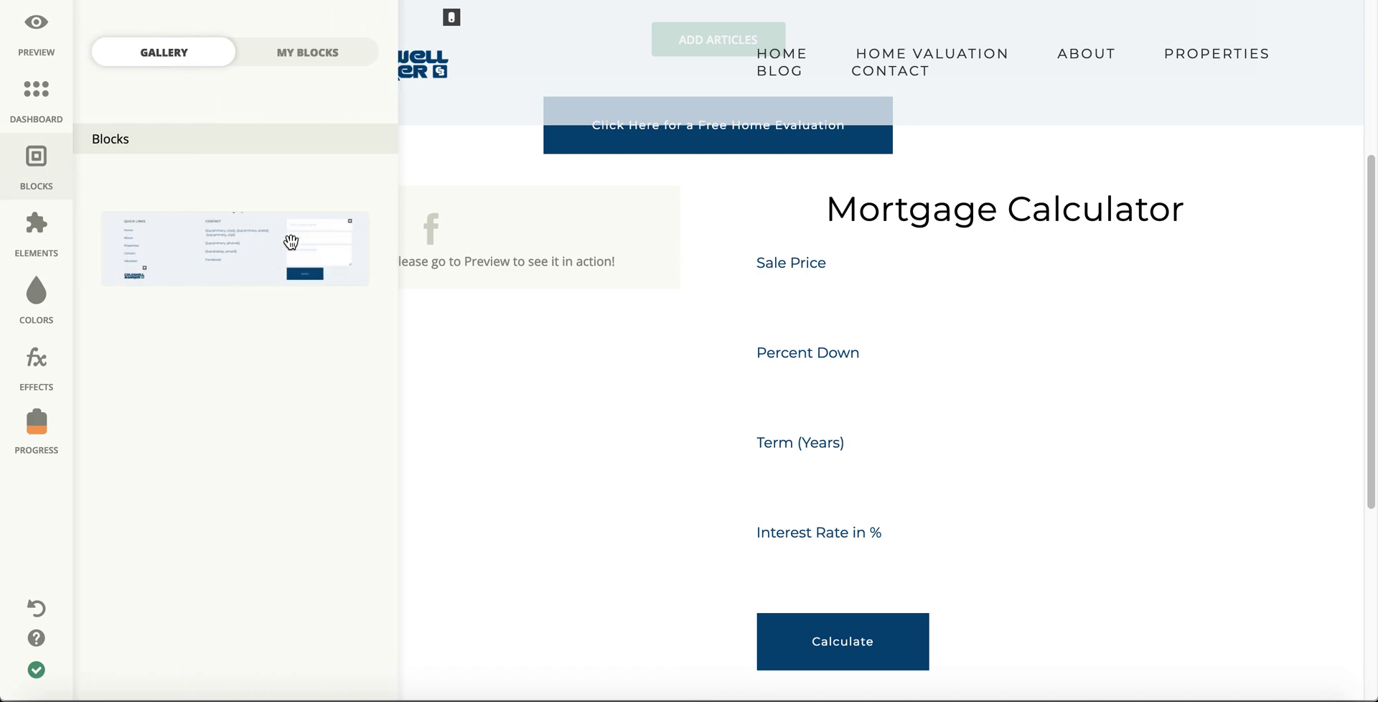
{"action": "left_click", "coordinate": [306, 65]}
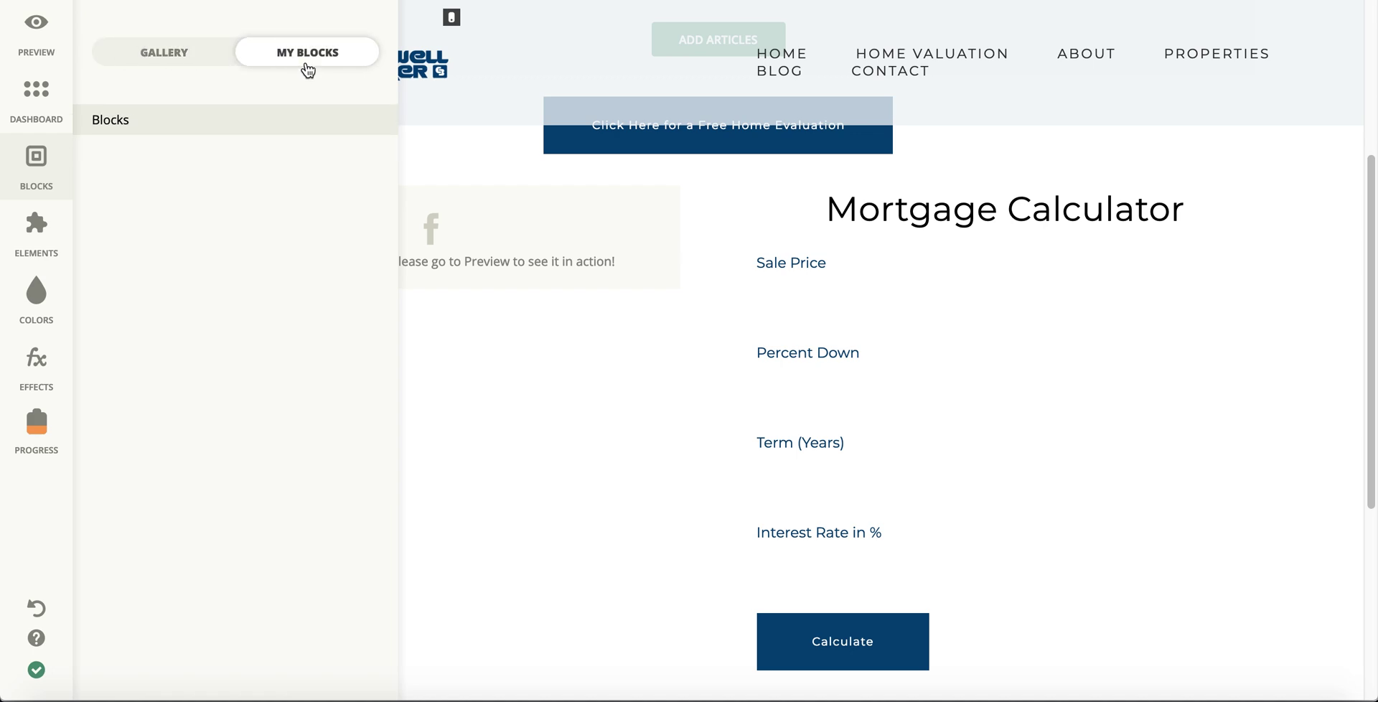
{"action": "left_click", "coordinate": [515, 362]}
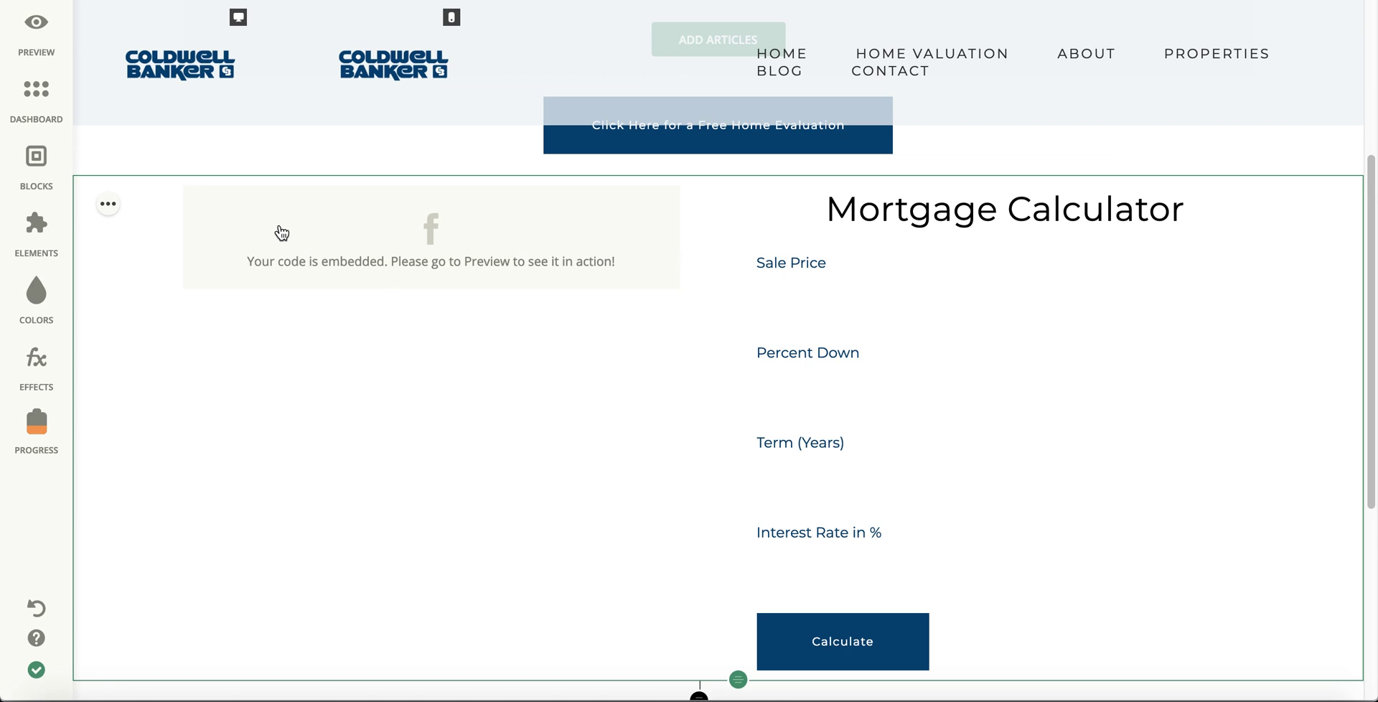
{"action": "left_click", "coordinate": [110, 210]}
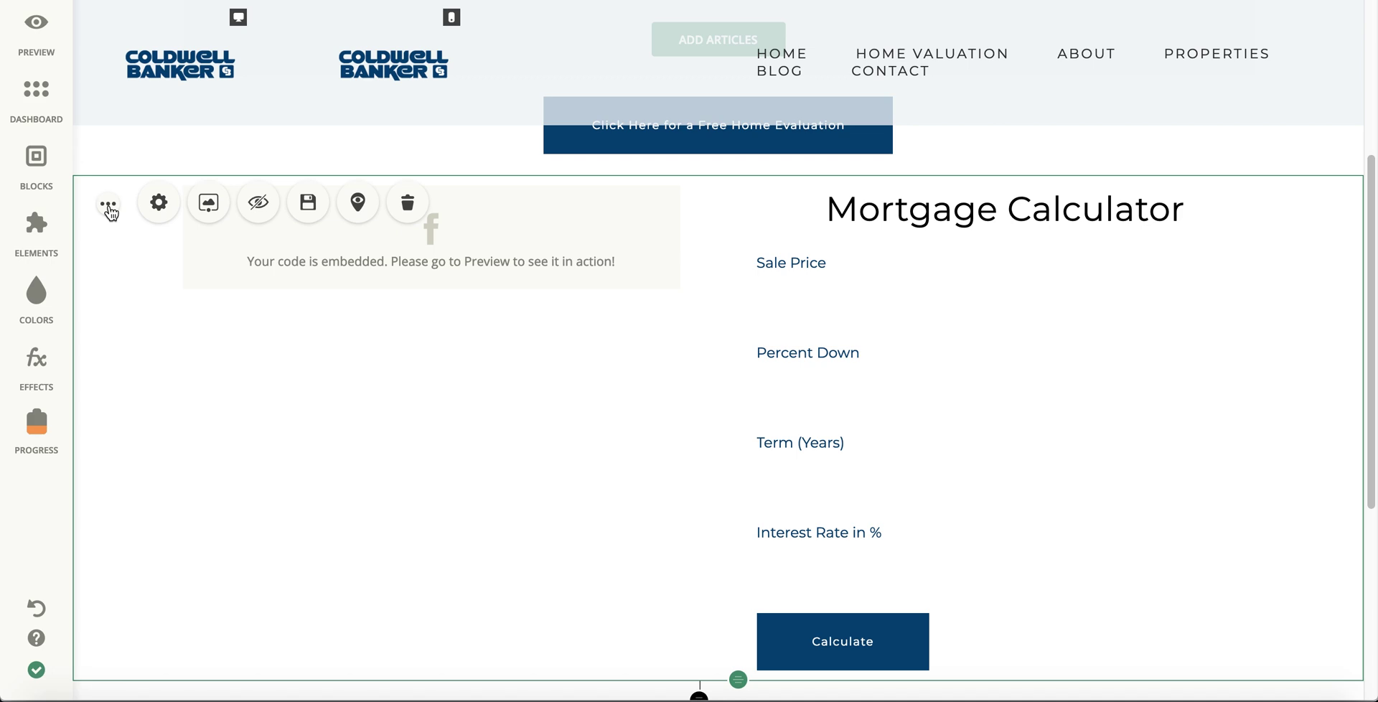
{"action": "left_click", "coordinate": [320, 217]}
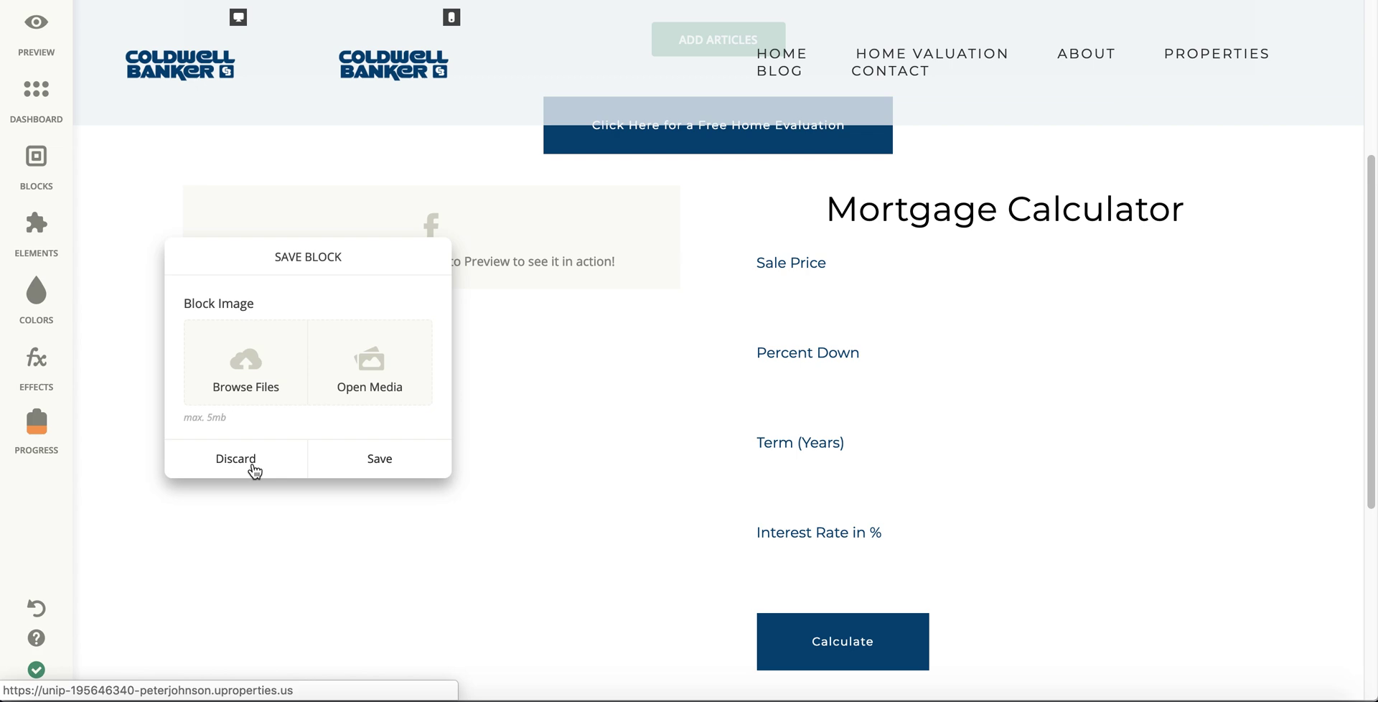
{"action": "left_click", "coordinate": [346, 460]}
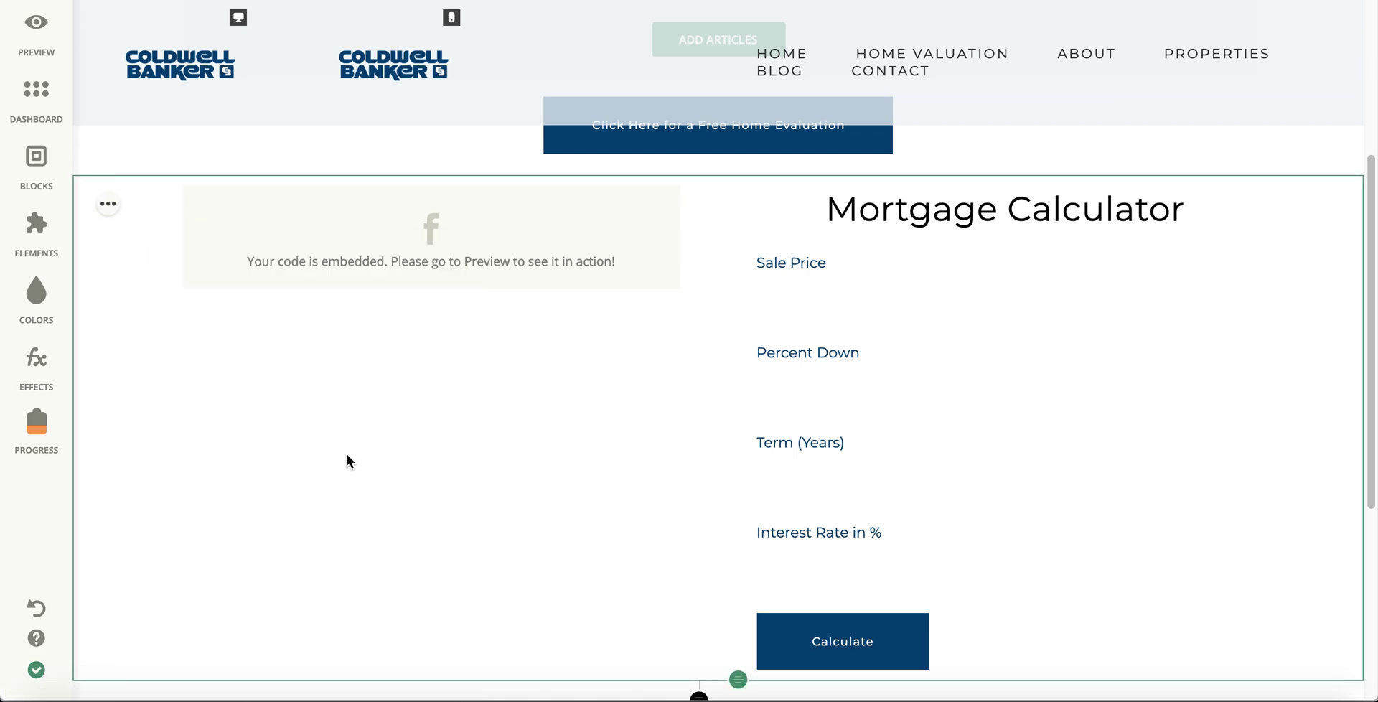
- Verify the new Mortgage Calculator block is listed under My Blocks, then return to the Home page
{"action": "left_click", "coordinate": [36, 161]}
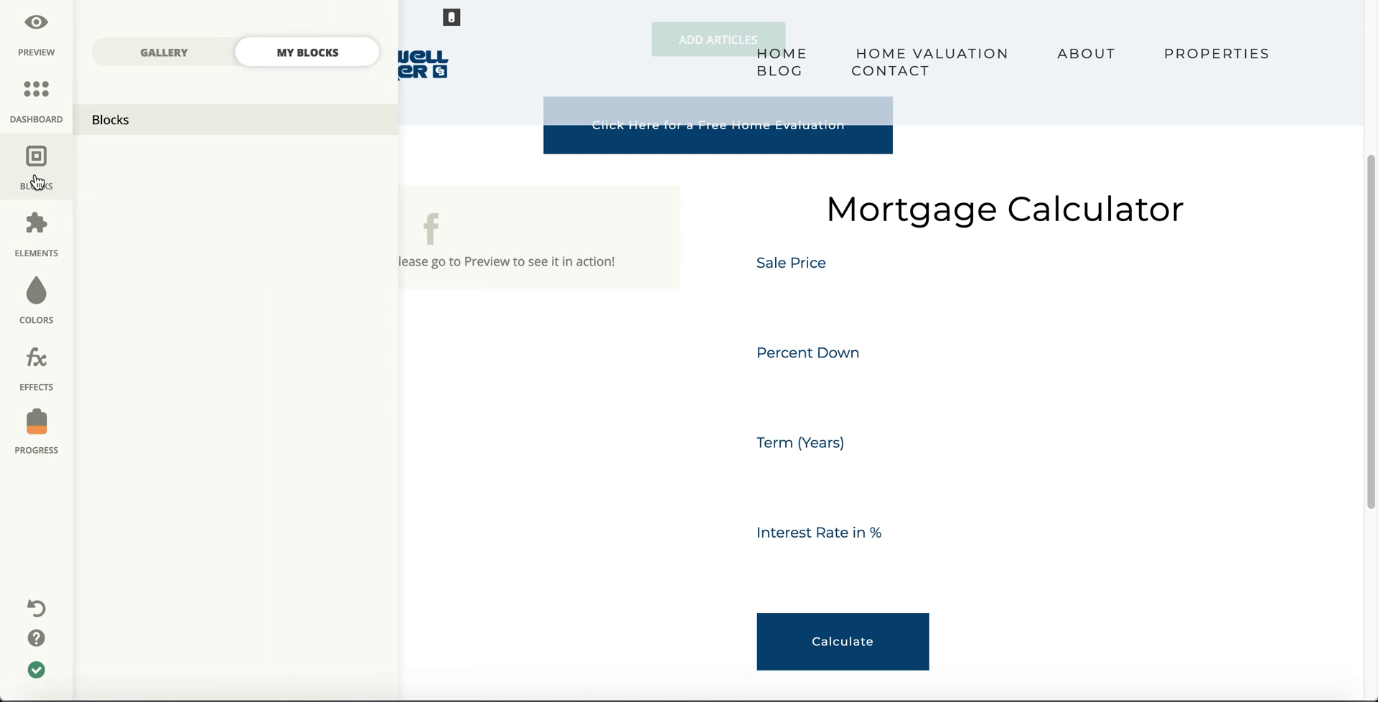
{"action": "left_click", "coordinate": [201, 60]}
{"action": "left_click", "coordinate": [287, 63]}
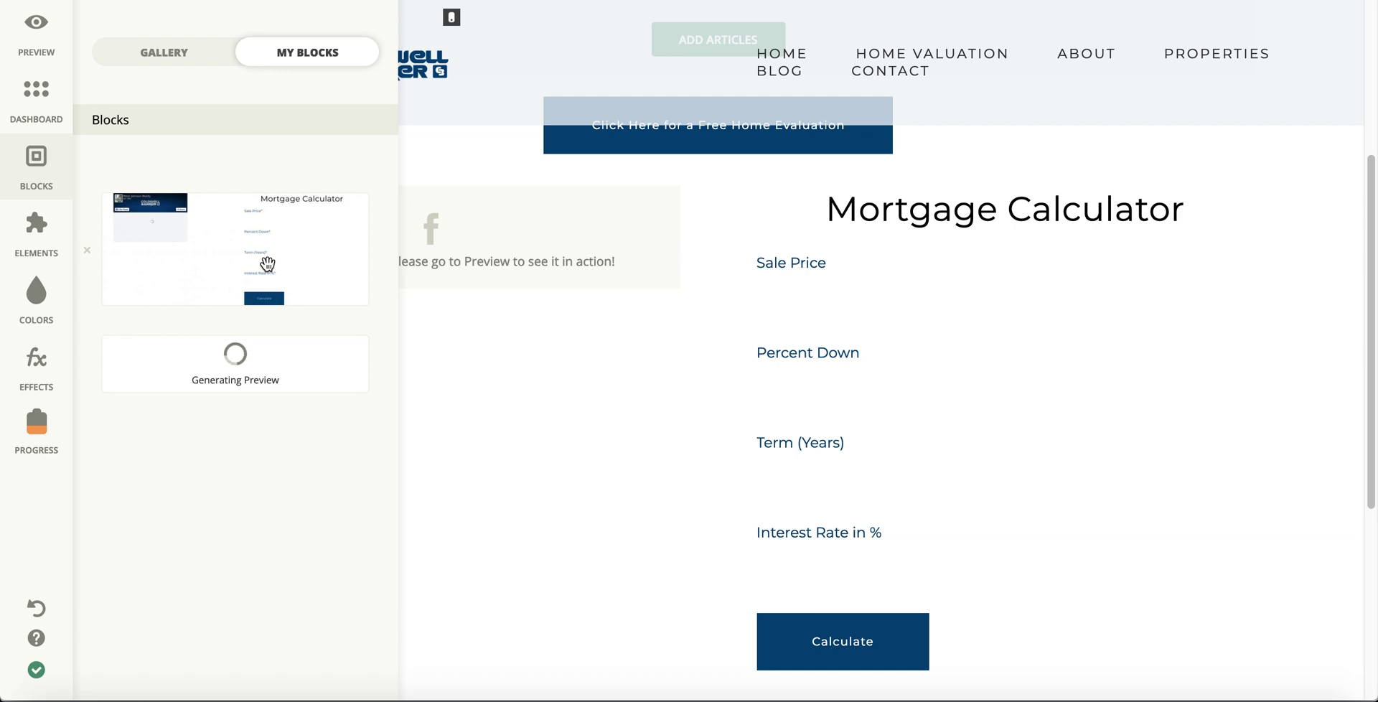
{"action": "left_click", "coordinate": [507, 442]}
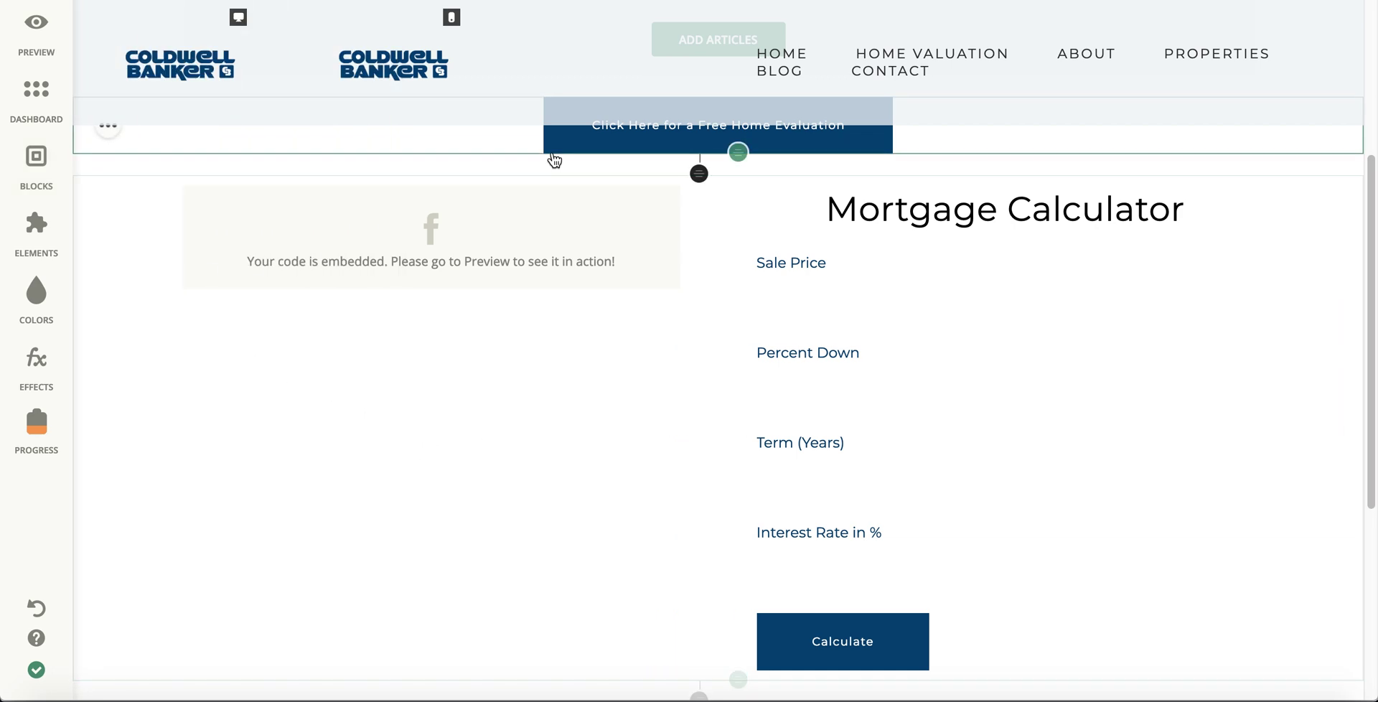
{"action": "left_click", "coordinate": [790, 61]}
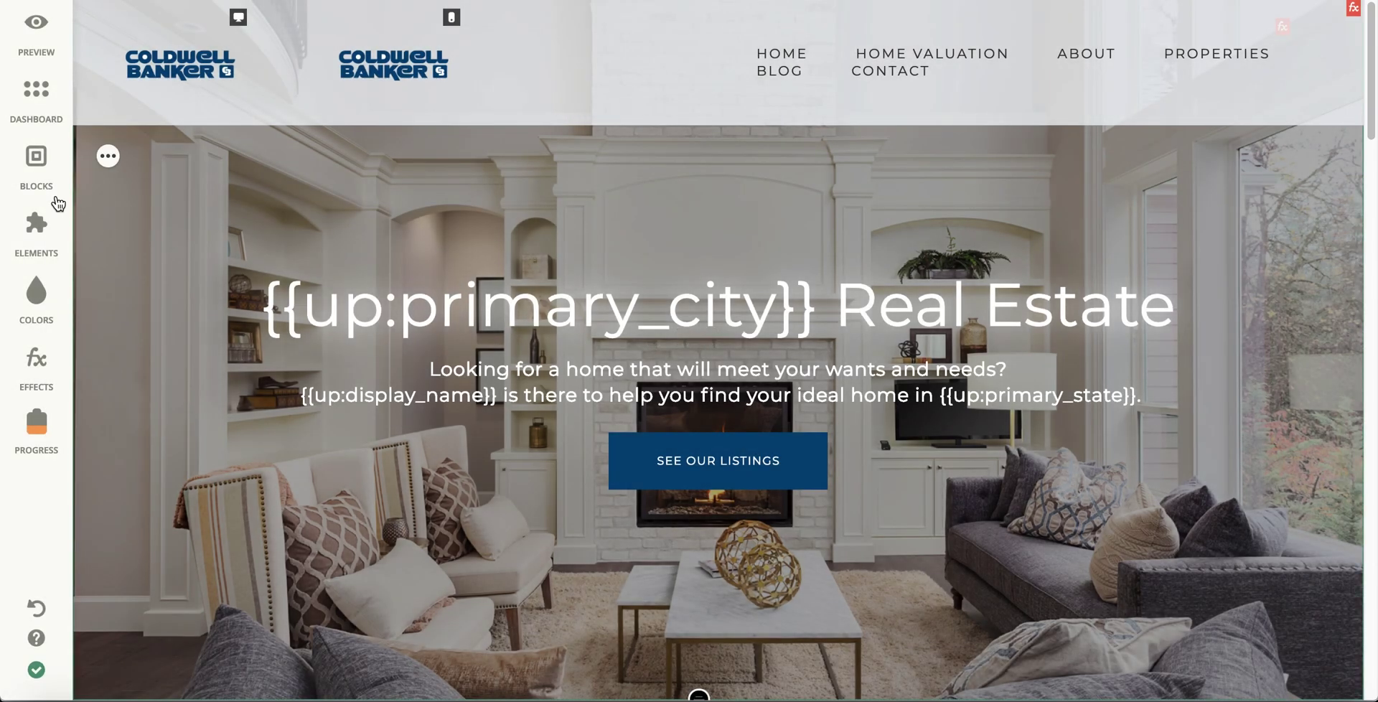
- Scroll the Elements panel to the Social section and drag the Sharing Buttons tile out toward the page
{"action": "left_click", "coordinate": [40, 230]}
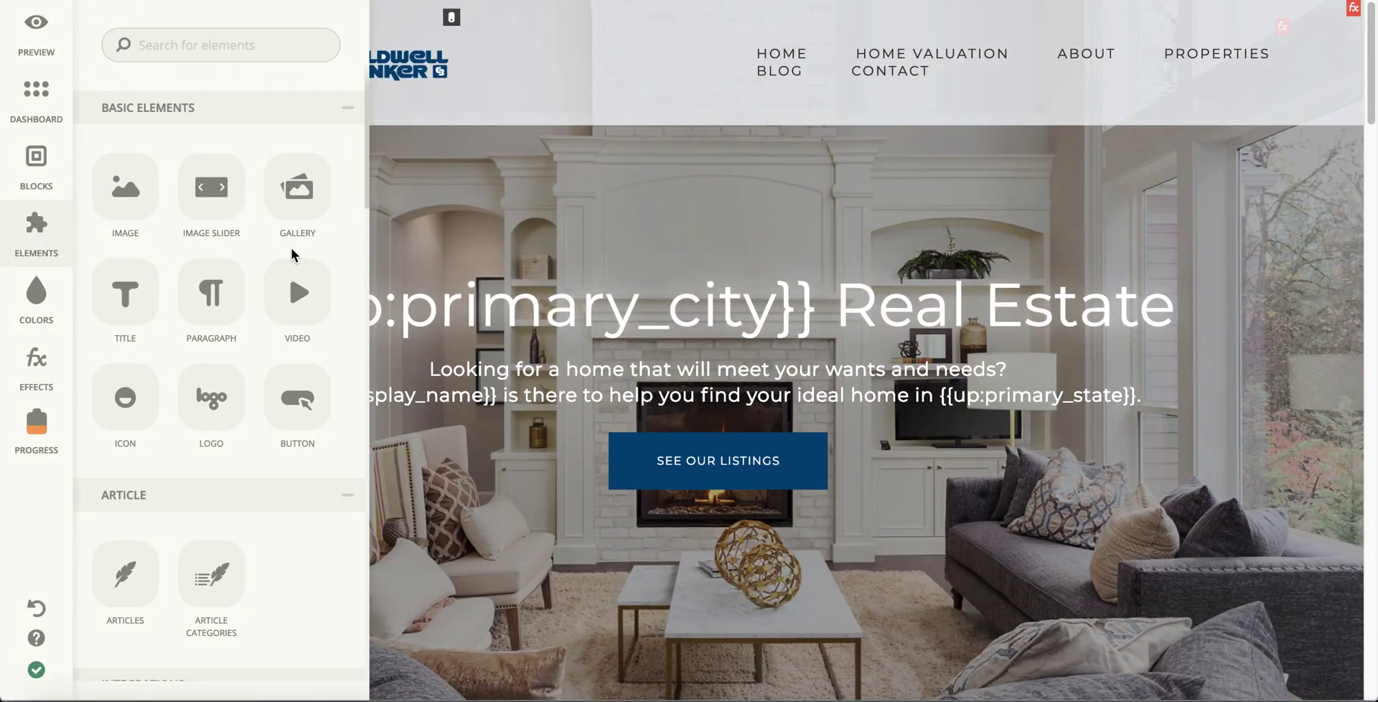
{"action": "scroll", "coordinate": [294, 257], "scroll_direction": "down", "scroll_amount": 2}
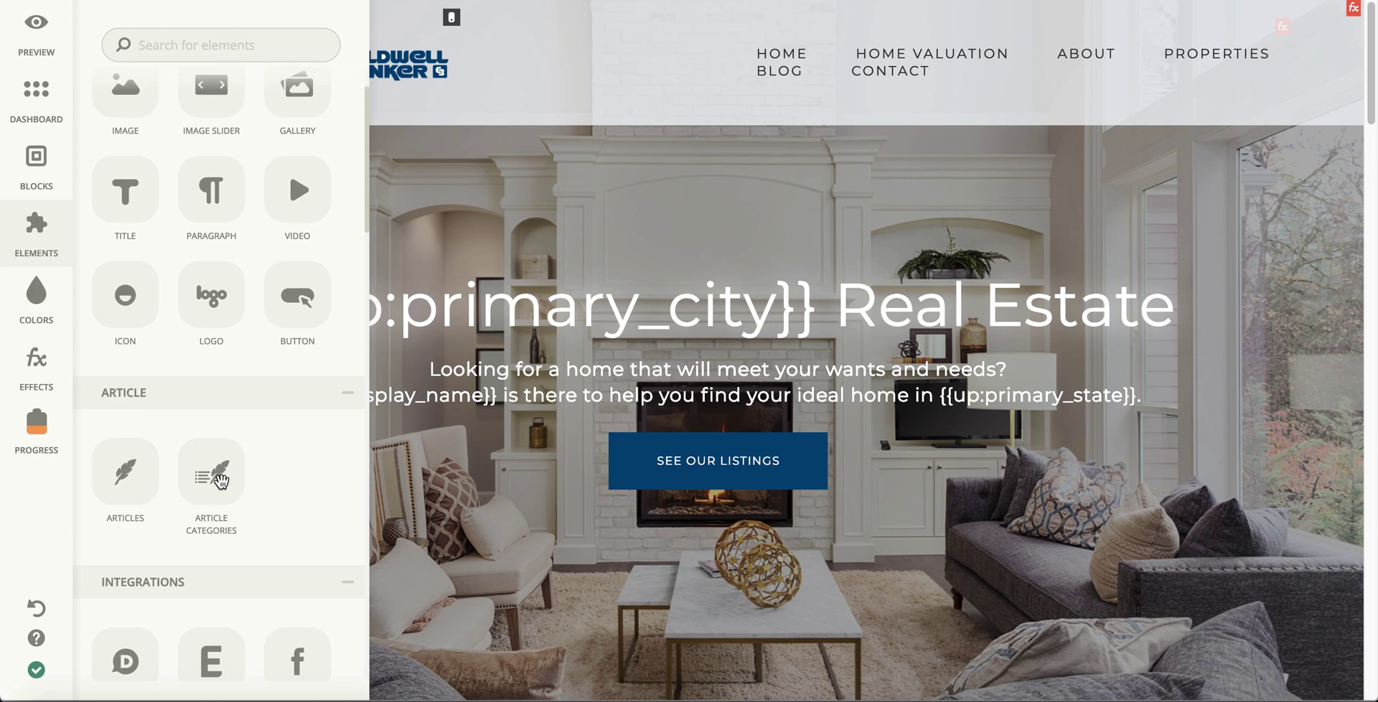
{"action": "scroll", "coordinate": [220, 481], "scroll_direction": "up", "scroll_amount": 2}
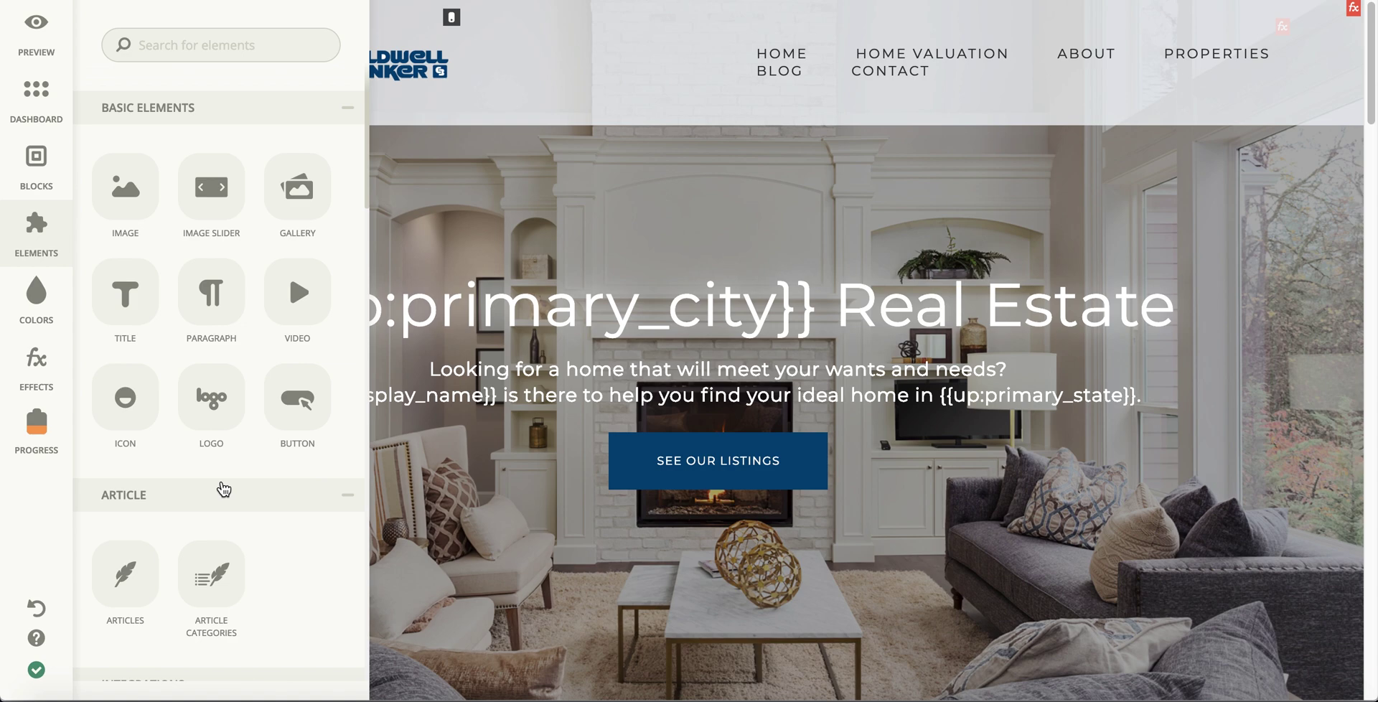
{"action": "scroll", "coordinate": [229, 477], "scroll_direction": "down", "scroll_amount": 5}
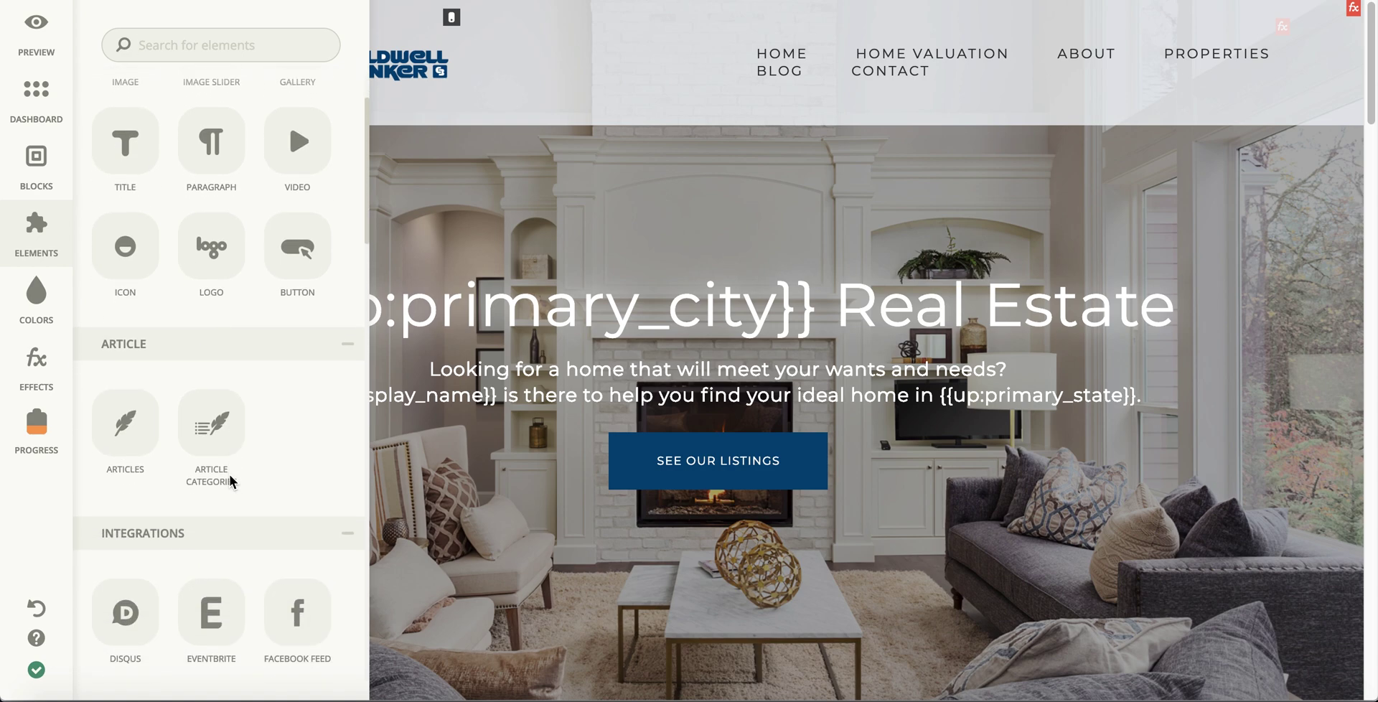
{"action": "scroll", "coordinate": [230, 474], "scroll_direction": "down", "scroll_amount": 5}
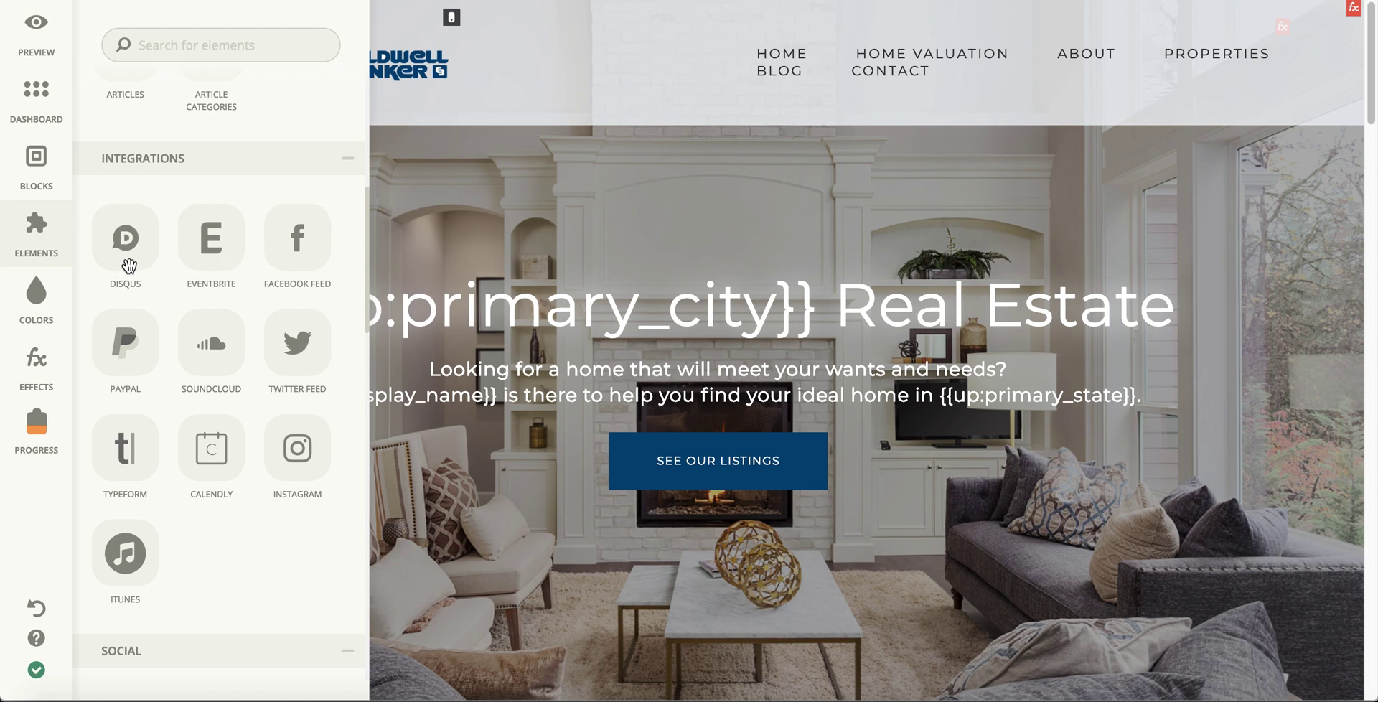
{"action": "scroll", "coordinate": [286, 286], "scroll_direction": "down", "scroll_amount": 2}
{"action": "scroll", "coordinate": [287, 286], "scroll_direction": "down", "scroll_amount": 5}
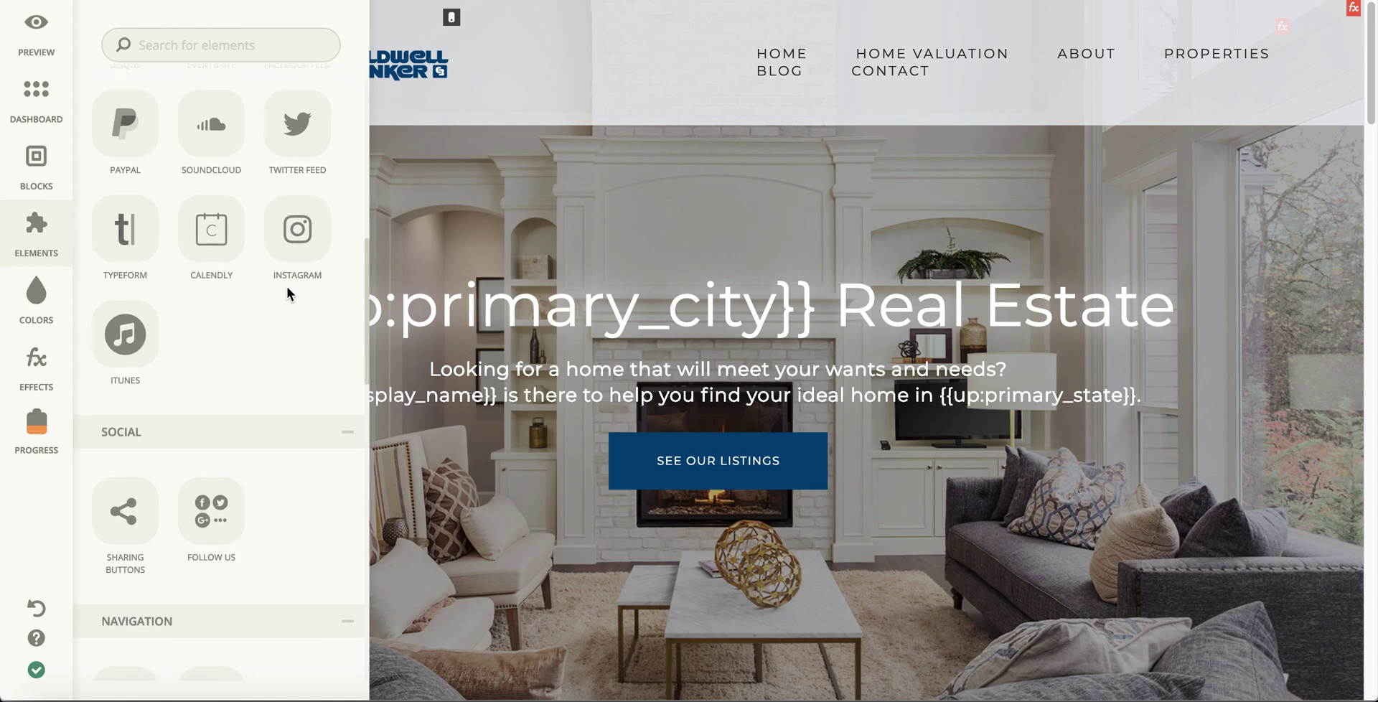
{"action": "scroll", "coordinate": [287, 286], "scroll_direction": "down", "scroll_amount": 4}
{"action": "scroll", "coordinate": [286, 293], "scroll_direction": "down", "scroll_amount": 3}
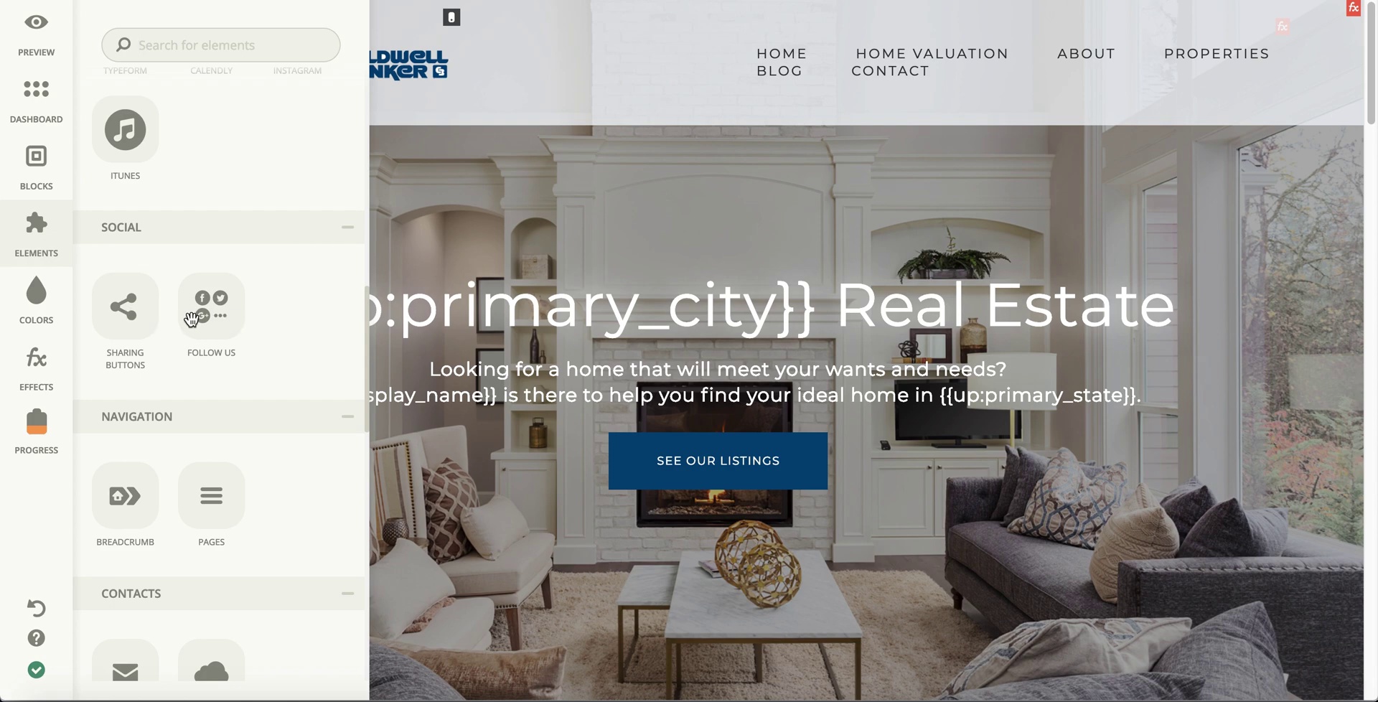
{"action": "left_click_drag", "start_coordinate": [129, 315], "coordinate": [36, 267]}
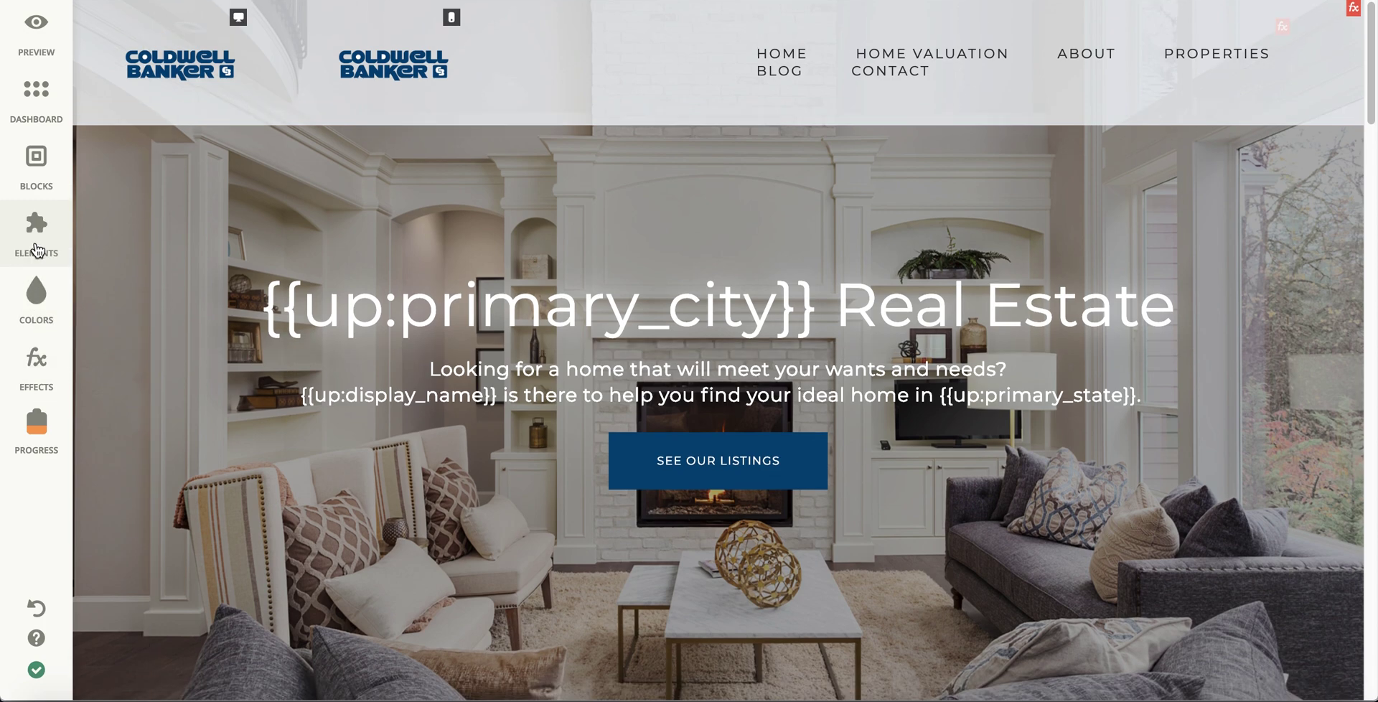
{"action": "scroll", "coordinate": [225, 357], "scroll_direction": "down", "scroll_amount": 3}
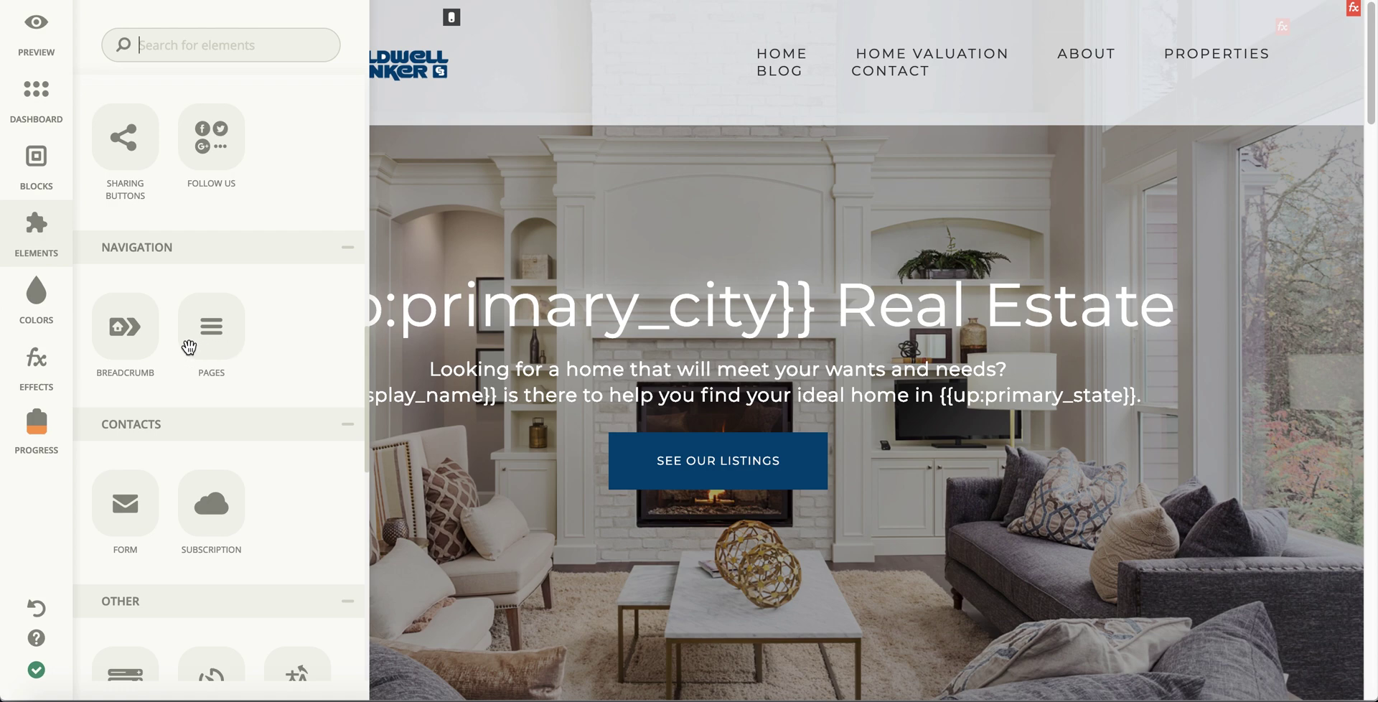
{"action": "scroll", "coordinate": [216, 348], "scroll_direction": "down", "scroll_amount": 3}
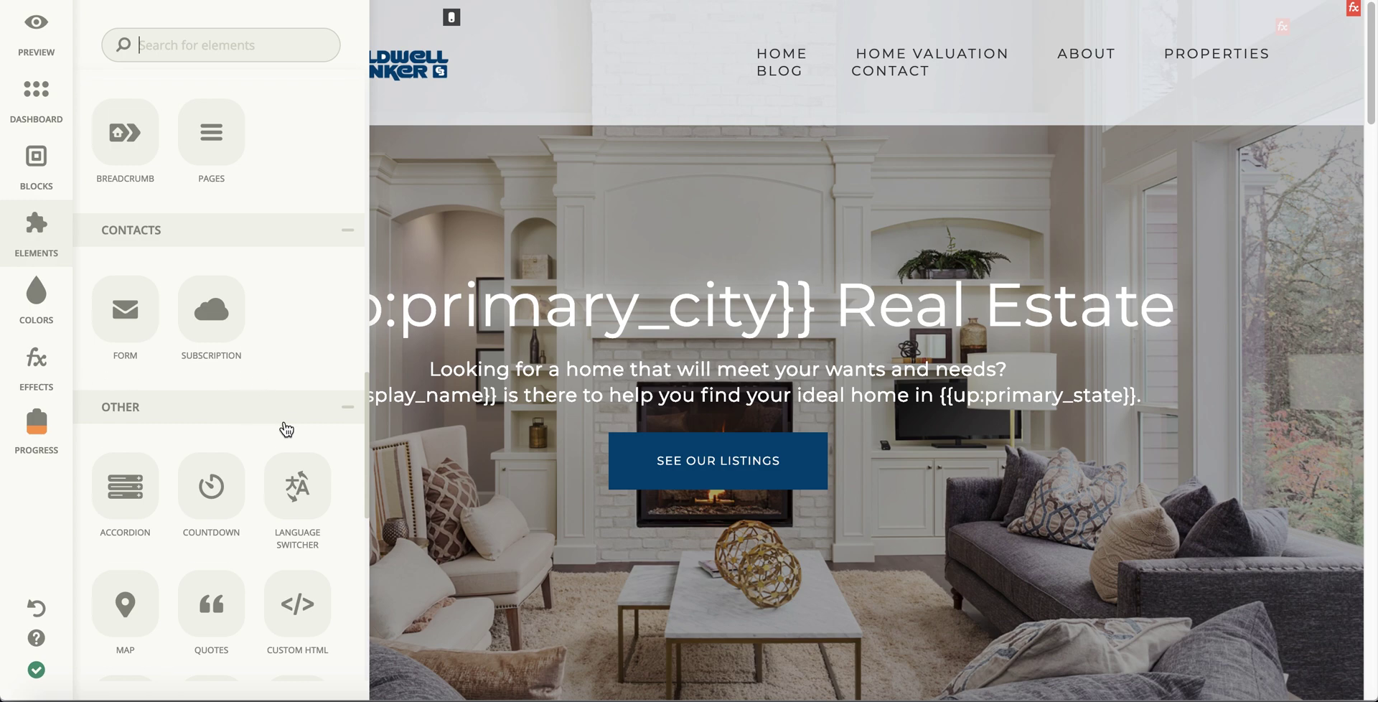
{"action": "scroll", "coordinate": [284, 428], "scroll_direction": "down", "scroll_amount": 3}
{"action": "scroll", "coordinate": [286, 429], "scroll_direction": "down", "scroll_amount": 2}
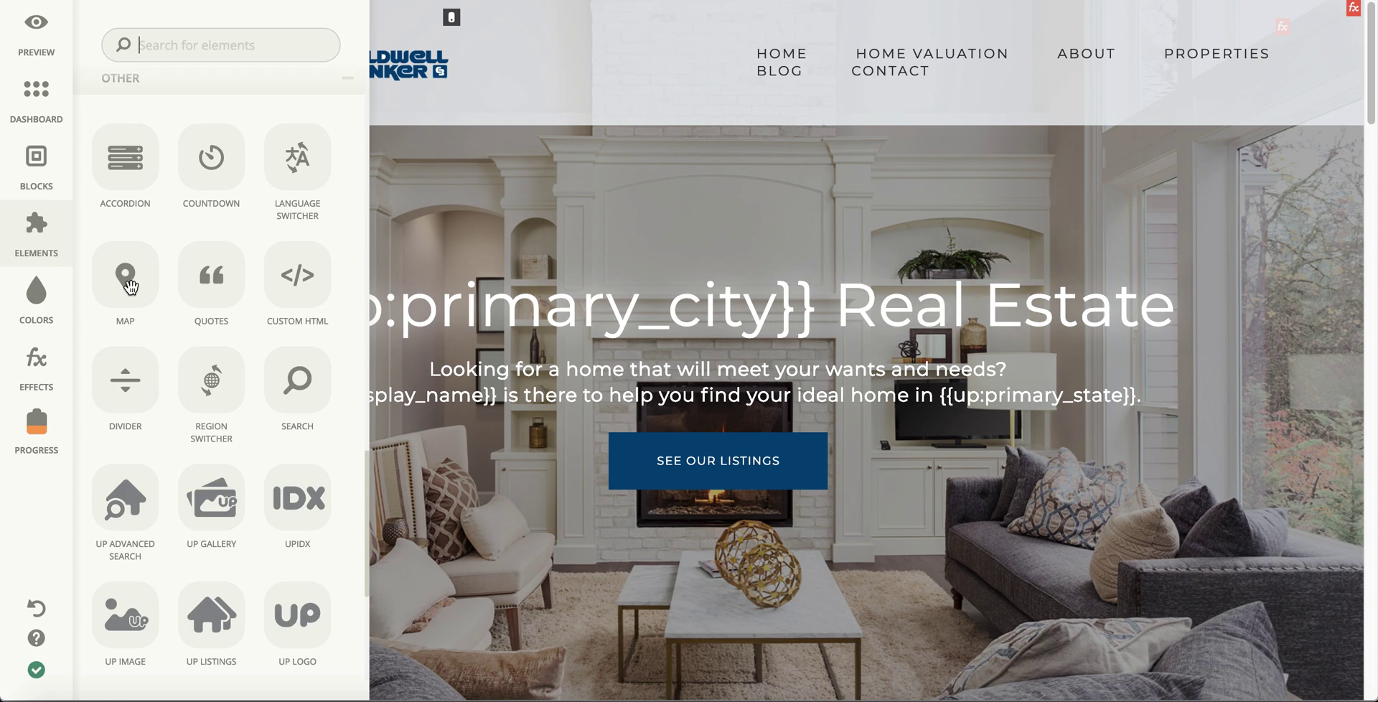
{"action": "scroll", "coordinate": [277, 381], "scroll_direction": "down", "scroll_amount": 3}
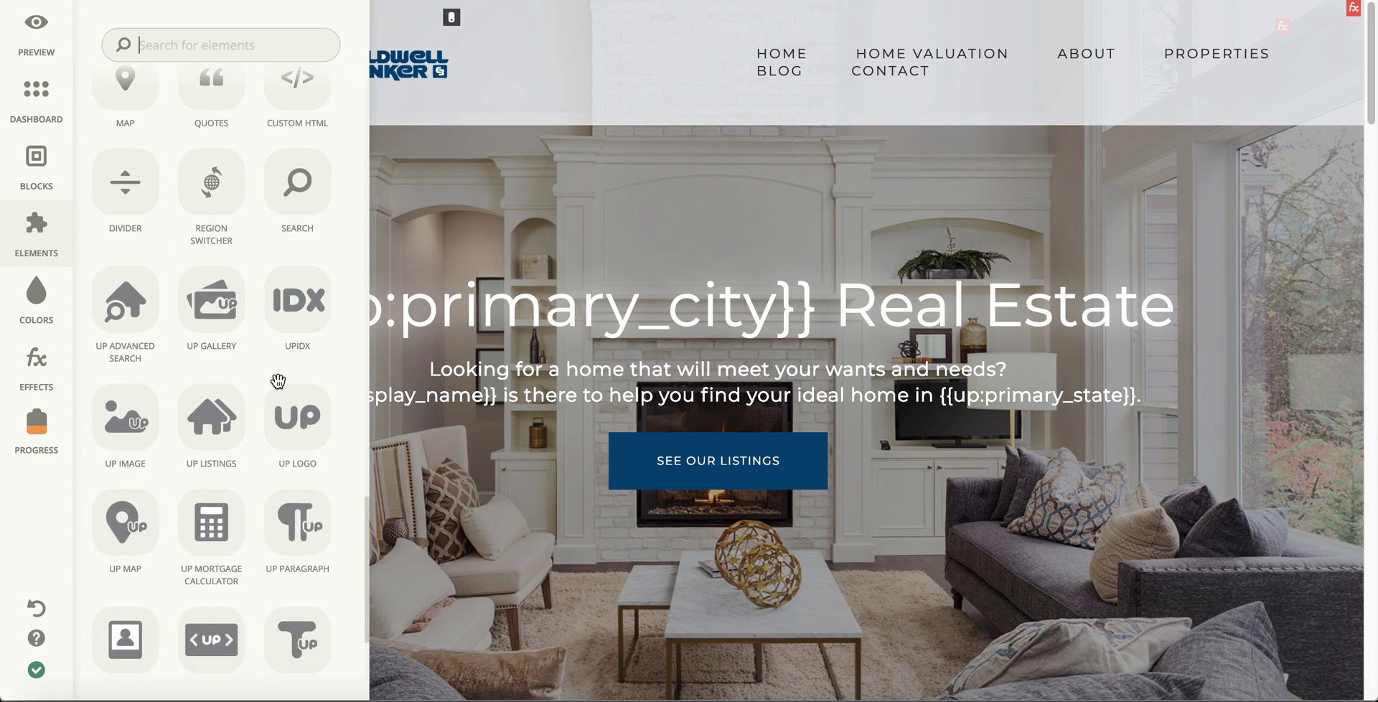
{"action": "scroll", "coordinate": [277, 381], "scroll_direction": "down", "scroll_amount": 2}
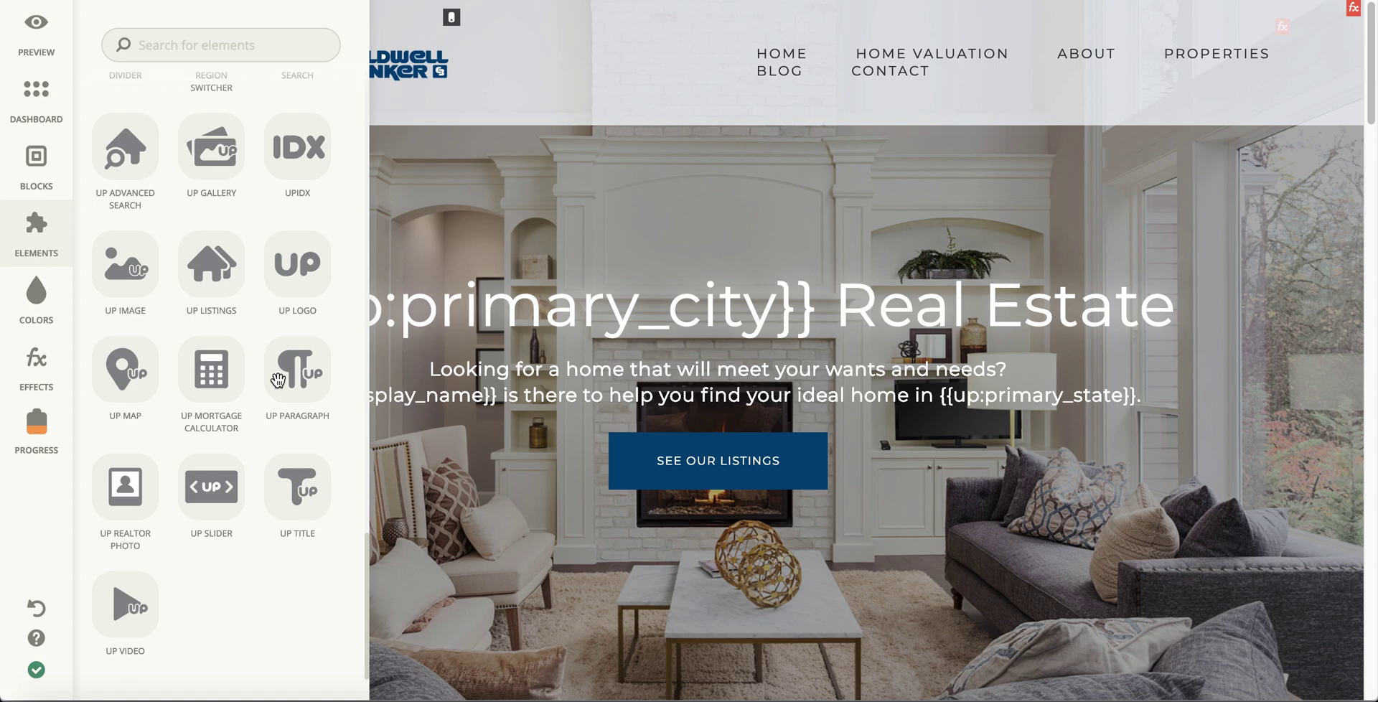
{"action": "scroll", "coordinate": [278, 381], "scroll_direction": "up", "scroll_amount": 15}
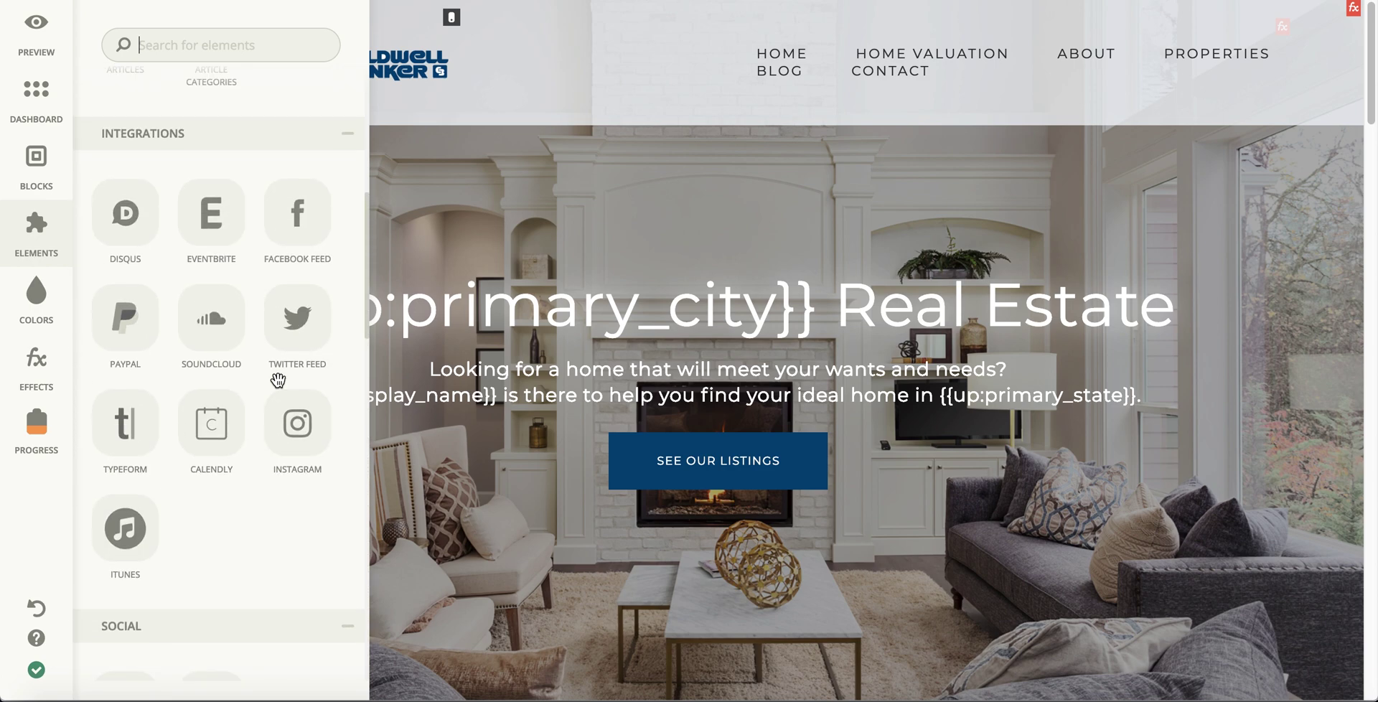
{"action": "scroll", "coordinate": [278, 381], "scroll_direction": "up", "scroll_amount": 3}
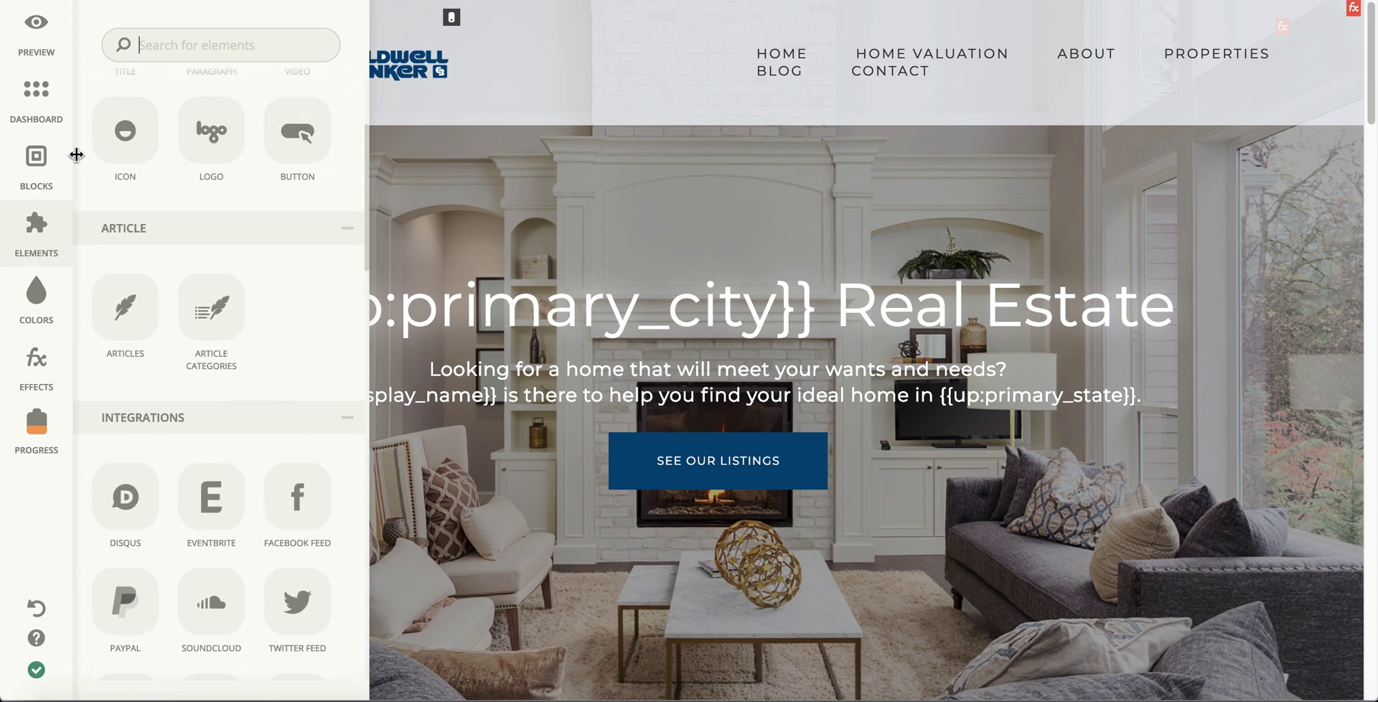
{"action": "scroll", "coordinate": [222, 251], "scroll_direction": "up", "scroll_amount": 3}
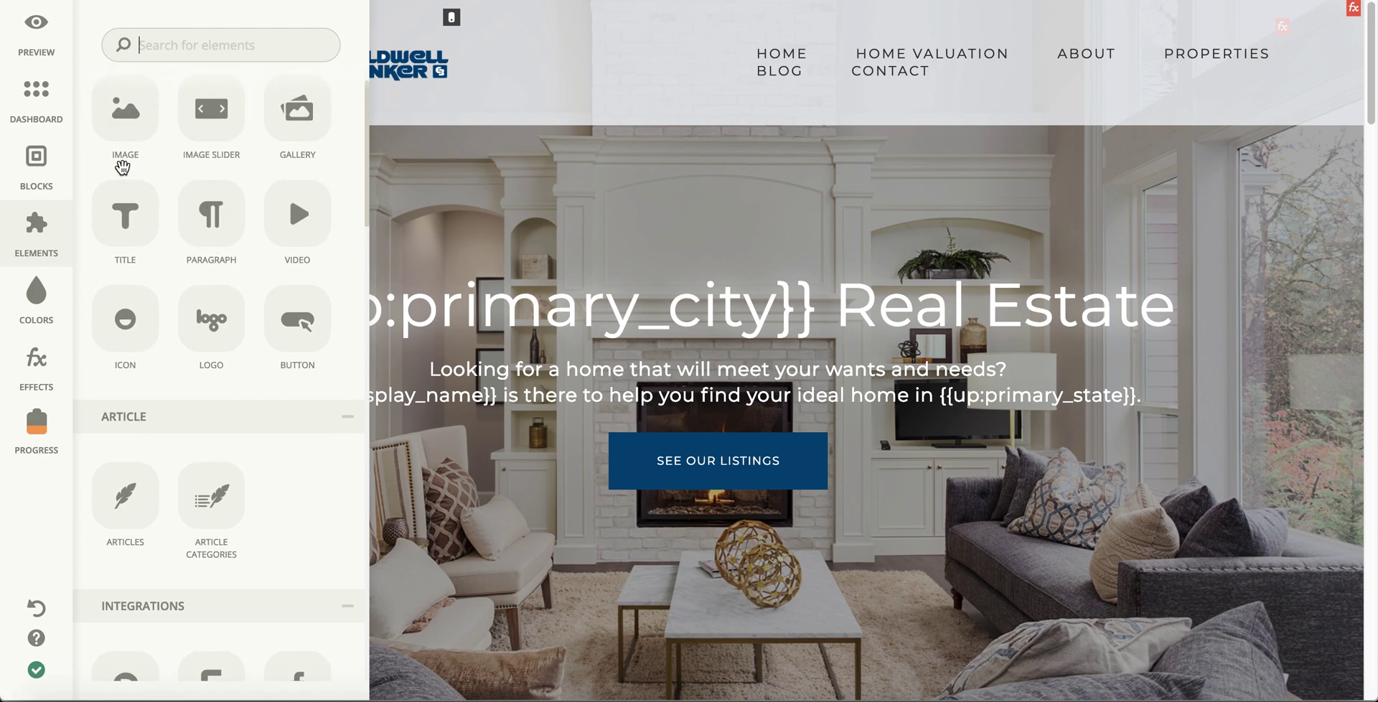
{"action": "left_click", "coordinate": [473, 198]}
{"action": "scroll", "coordinate": [388, 216], "scroll_direction": "down", "scroll_amount": 6}
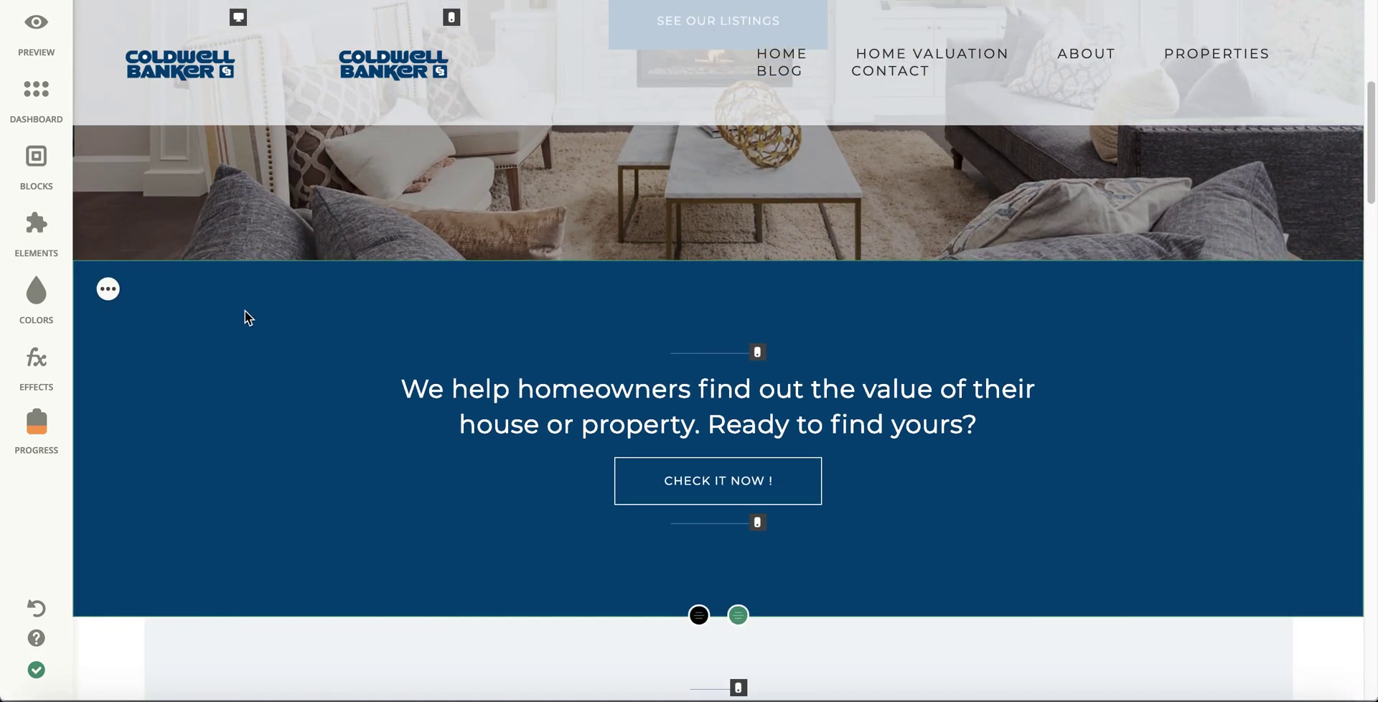
- Open and close the colour palette, then open the blue banner's block background settings
{"action": "left_click", "coordinate": [44, 297]}
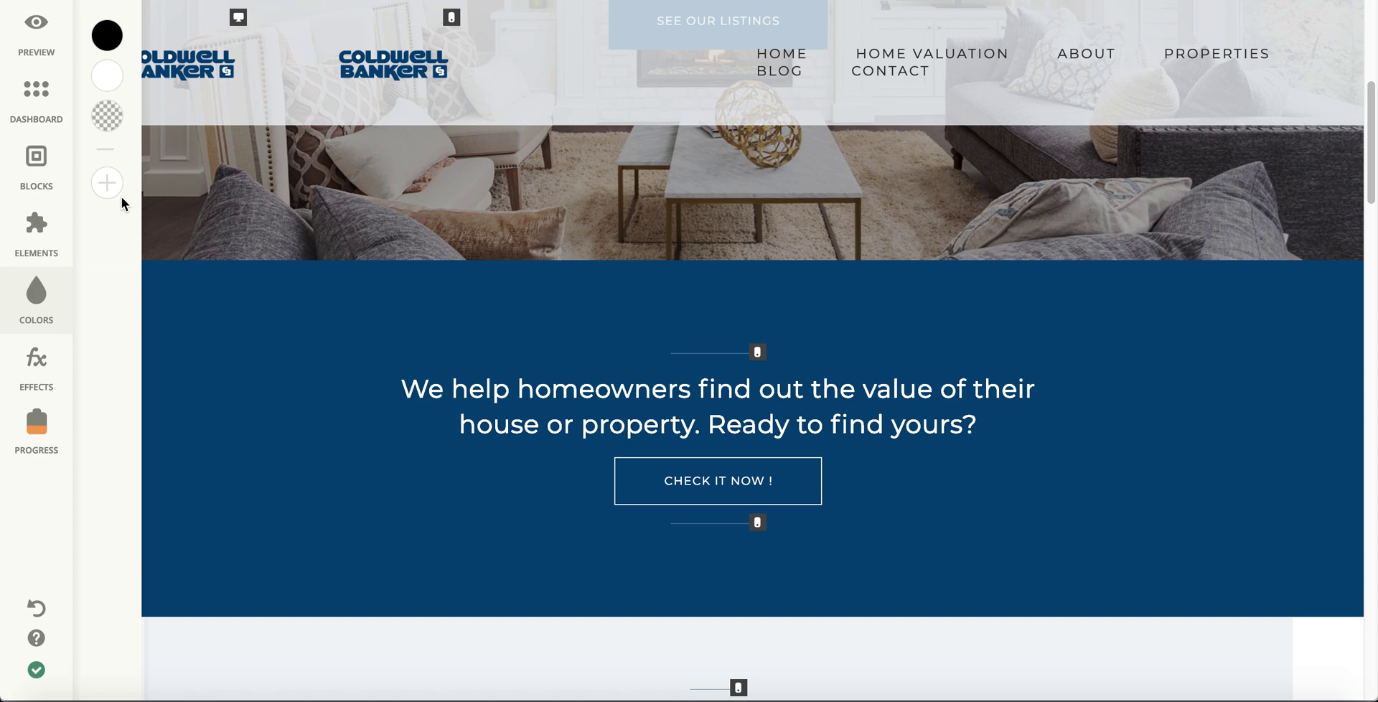
{"action": "left_click", "coordinate": [241, 308]}
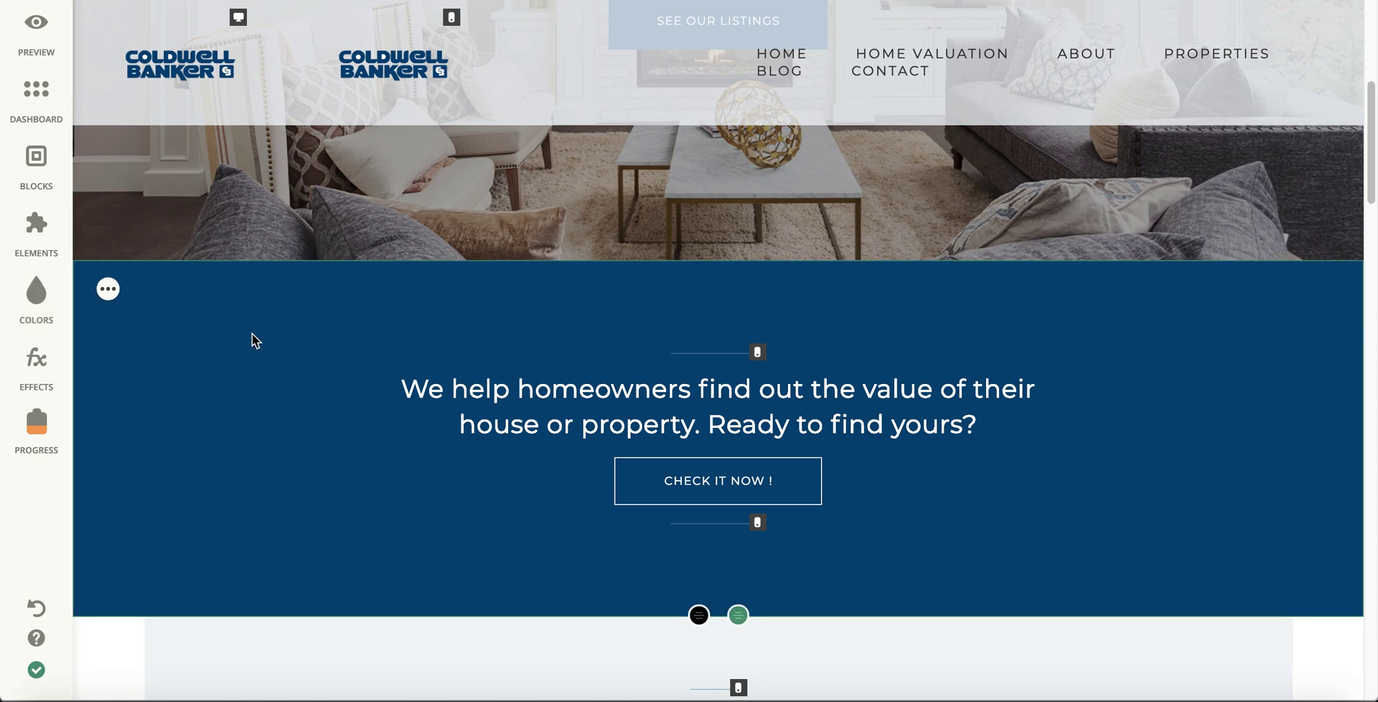
{"action": "left_click", "coordinate": [108, 288]}
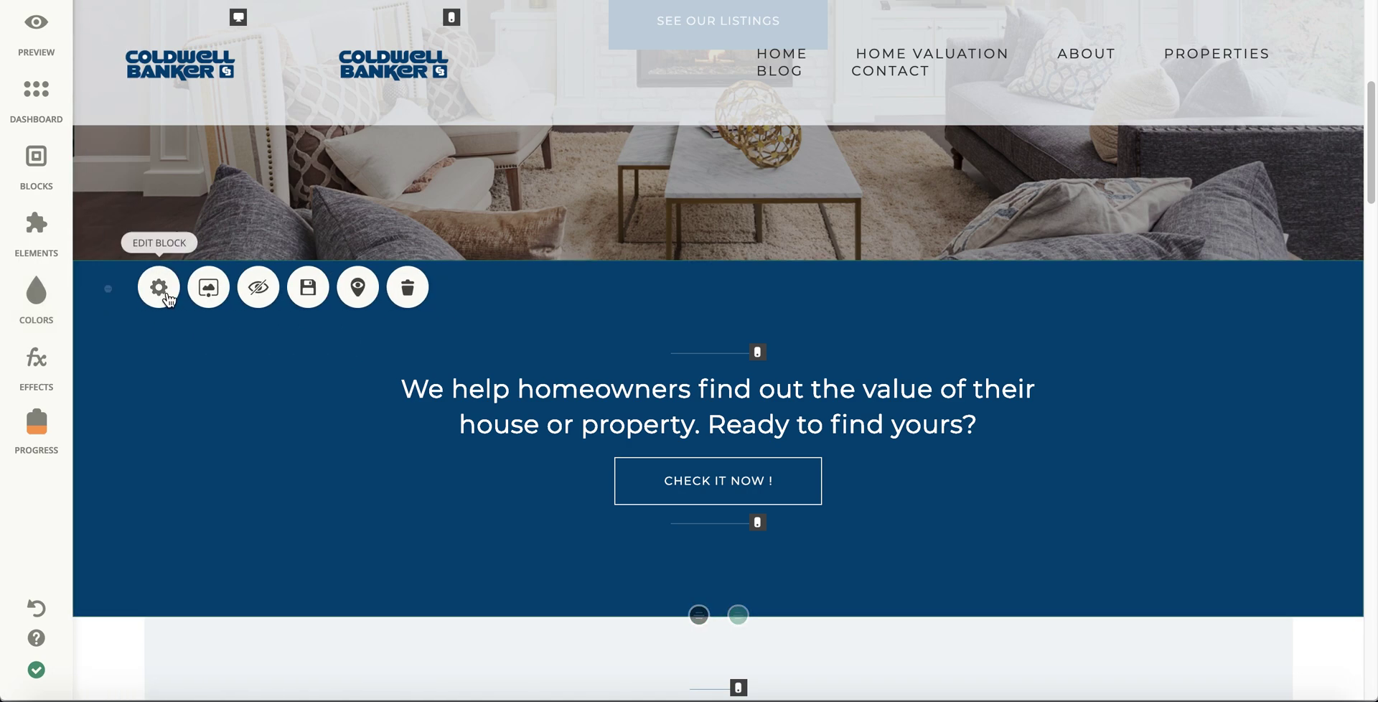
{"action": "left_click", "coordinate": [207, 290]}
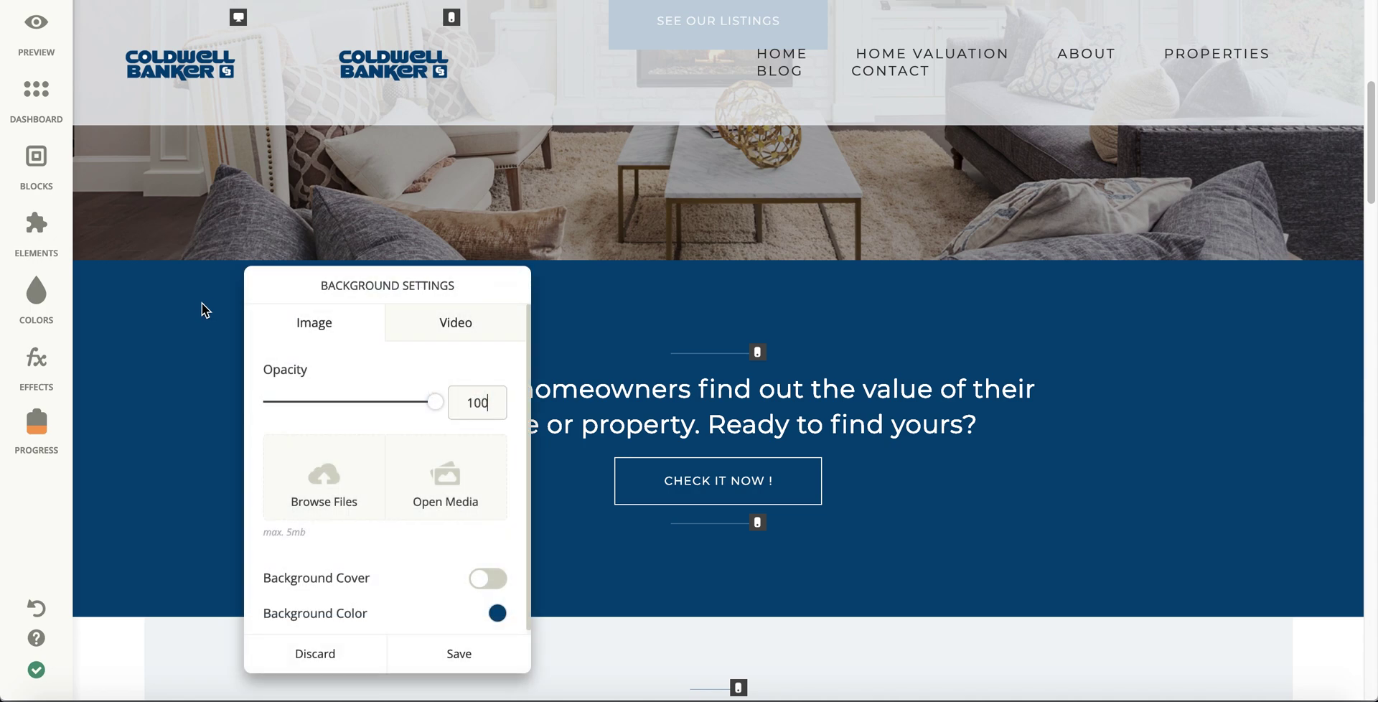
- Check the navy banner's #00457b background colour, discard changes, and reopen the colour palette
{"action": "left_click", "coordinate": [497, 614]}
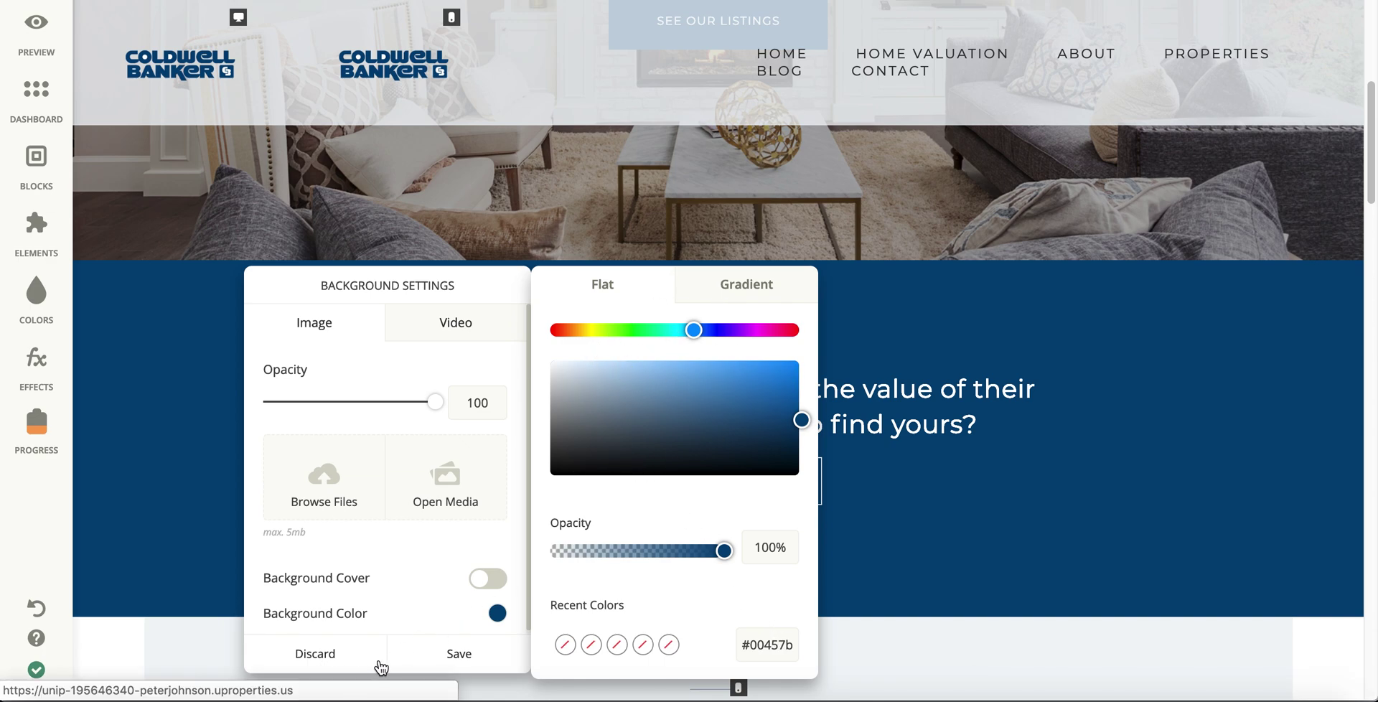
{"action": "left_click", "coordinate": [353, 655]}
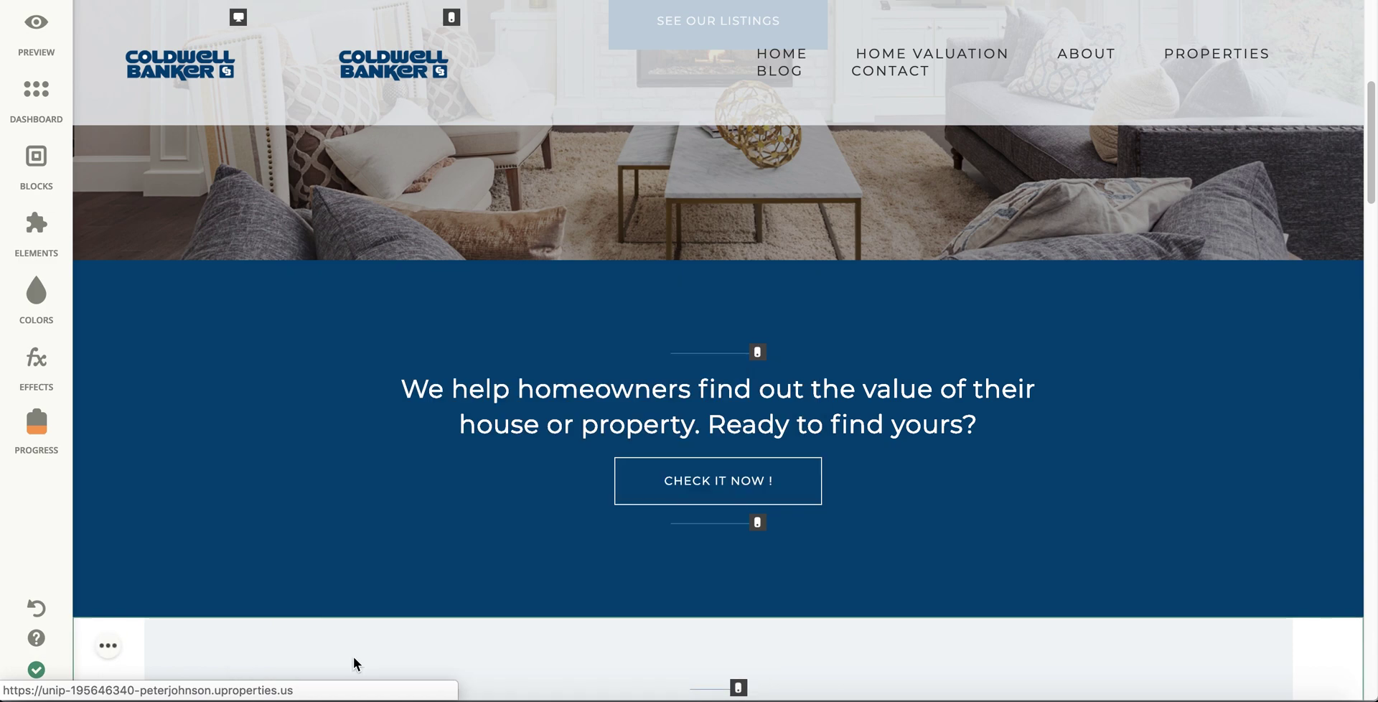
{"action": "left_click", "coordinate": [48, 316]}
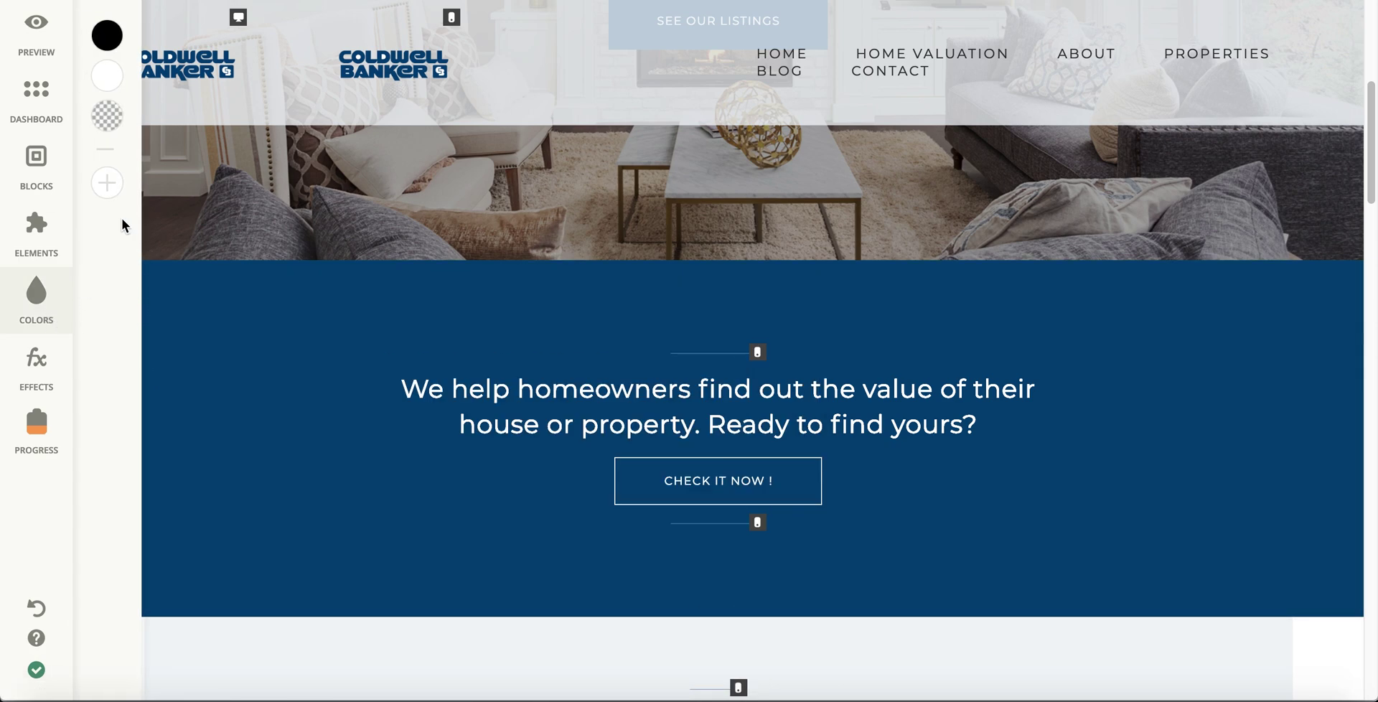
- Close the colour palette, scroll to MY LATEST LISTINGS, and show the Effects library with Fade In, Rotate and Parallax
{"action": "left_click", "coordinate": [253, 379]}
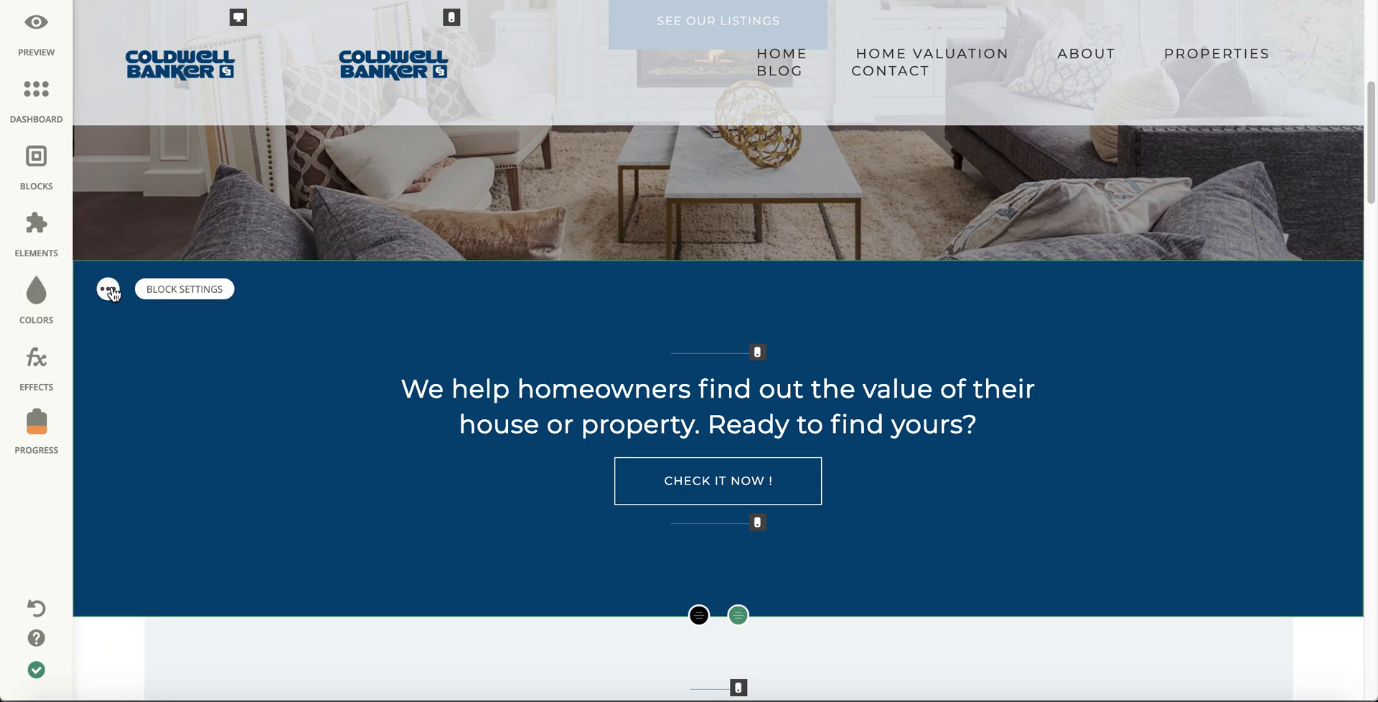
{"action": "scroll", "coordinate": [341, 389], "scroll_direction": "up", "scroll_amount": 6}
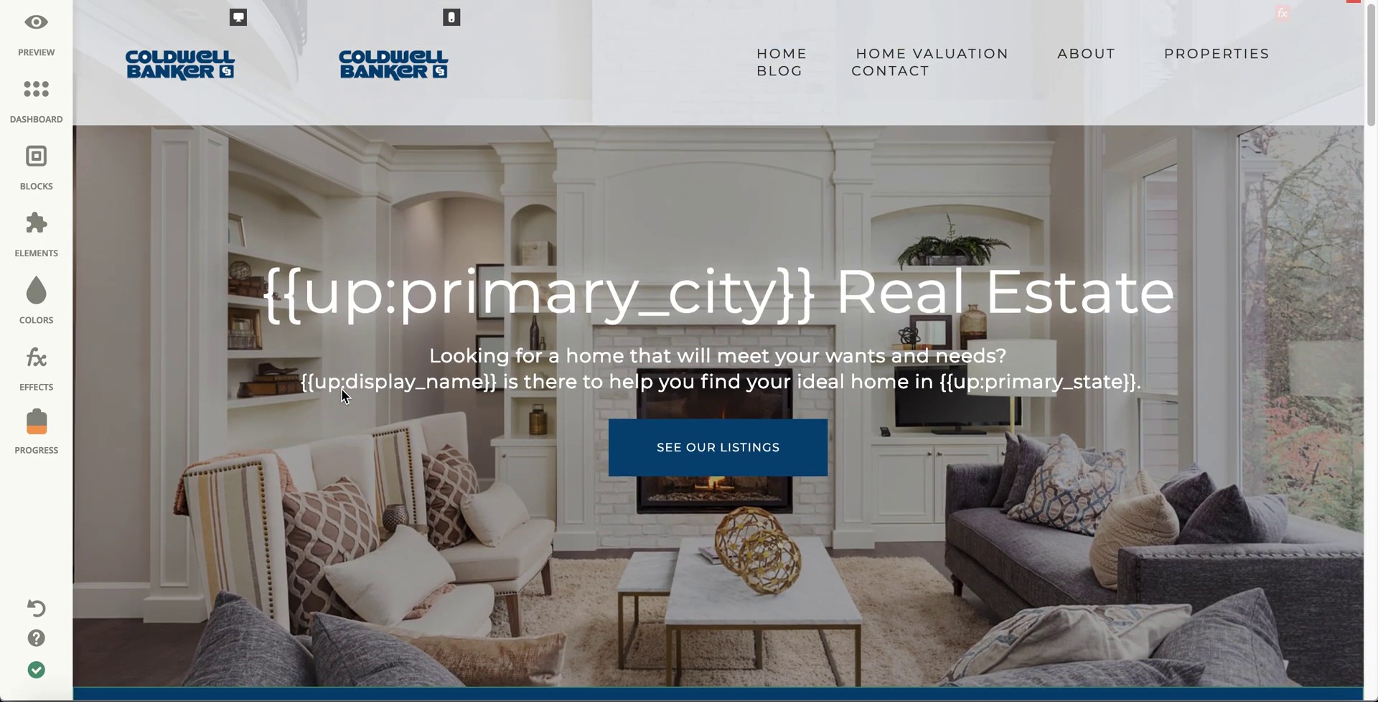
{"action": "scroll", "coordinate": [342, 389], "scroll_direction": "down", "scroll_amount": 5}
{"action": "scroll", "coordinate": [342, 389], "scroll_direction": "down", "scroll_amount": 5}
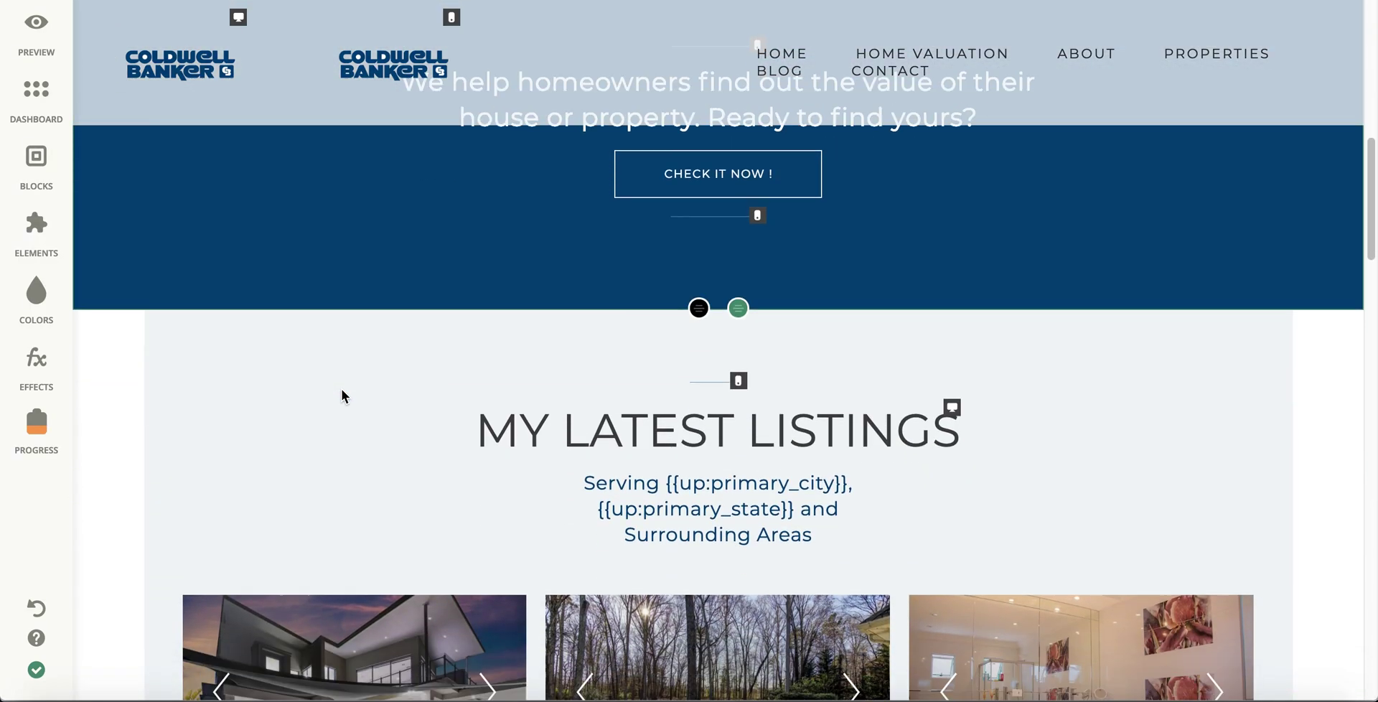
{"action": "left_click", "coordinate": [37, 366]}
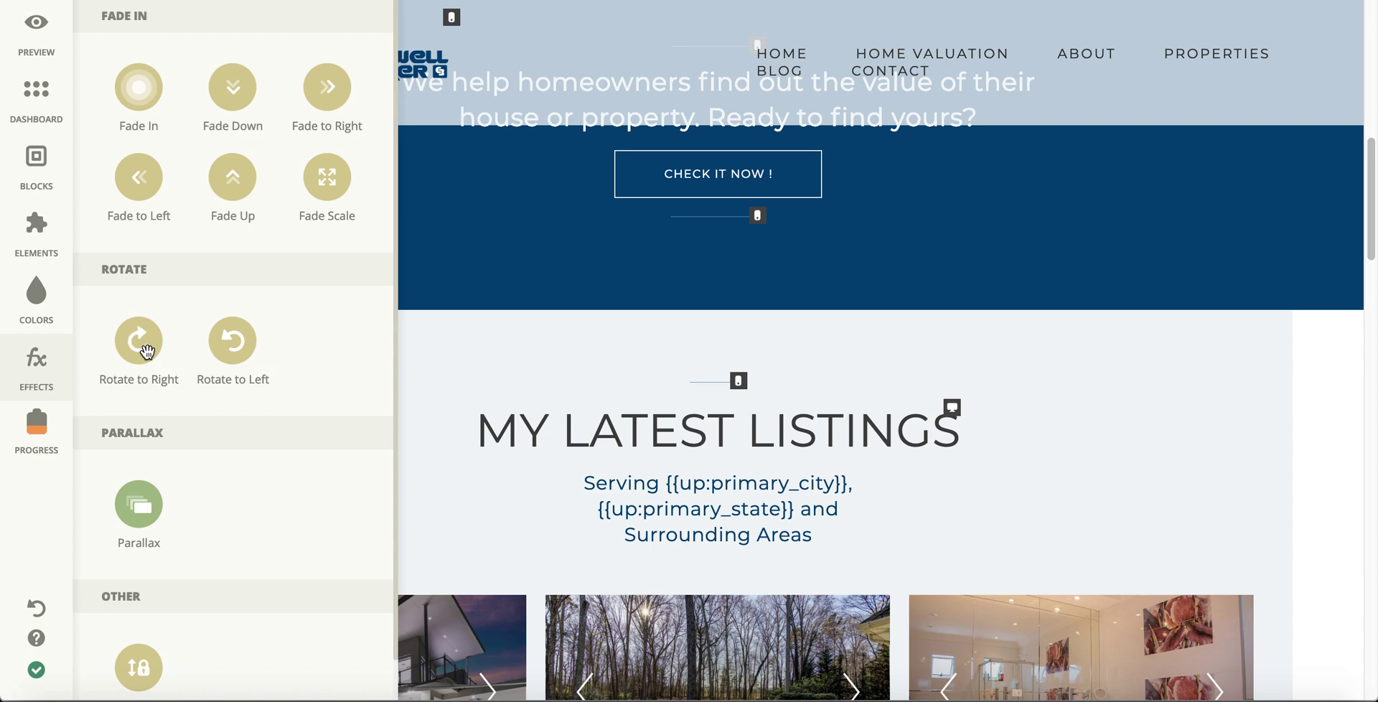
- Add the Rotate animation effect to the page and scroll back up to the hero
{"action": "left_click_drag", "start_coordinate": [264, 346], "coordinate": [691, 450]}
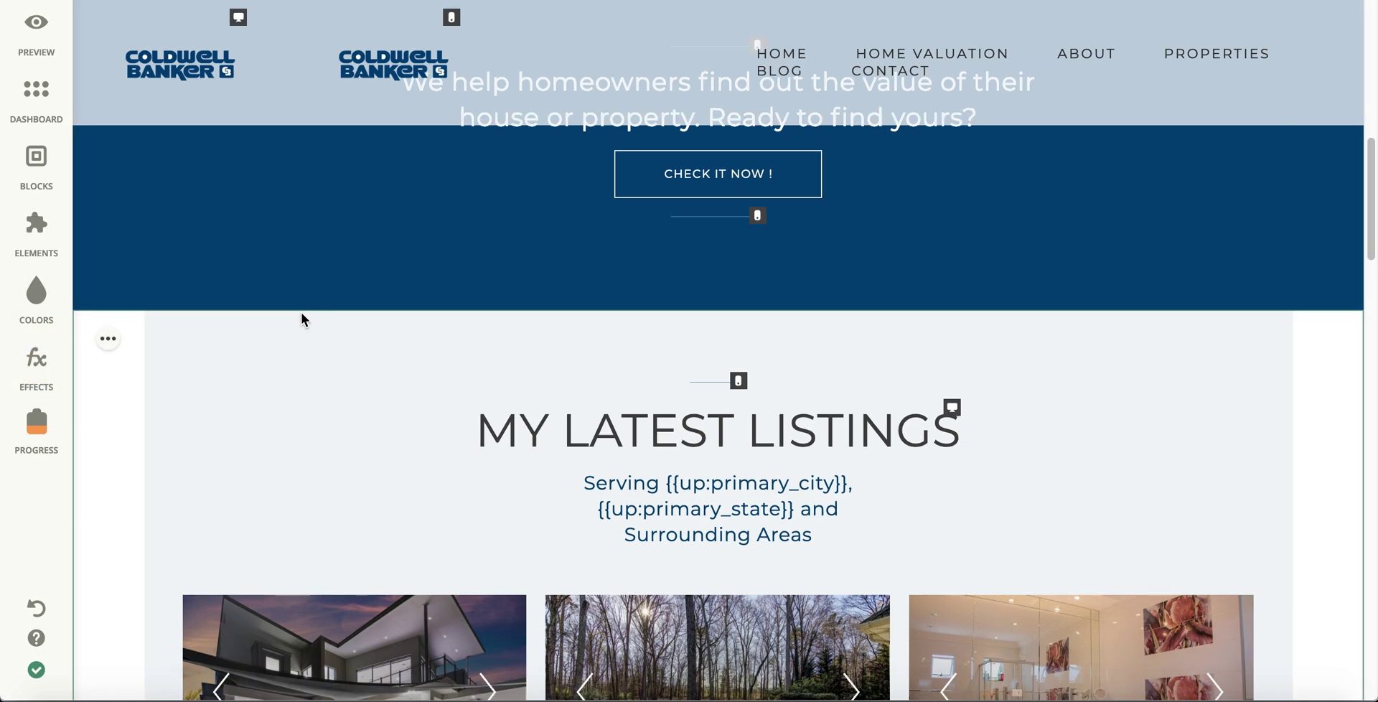
{"action": "scroll", "coordinate": [301, 315], "scroll_direction": "up", "scroll_amount": 5}
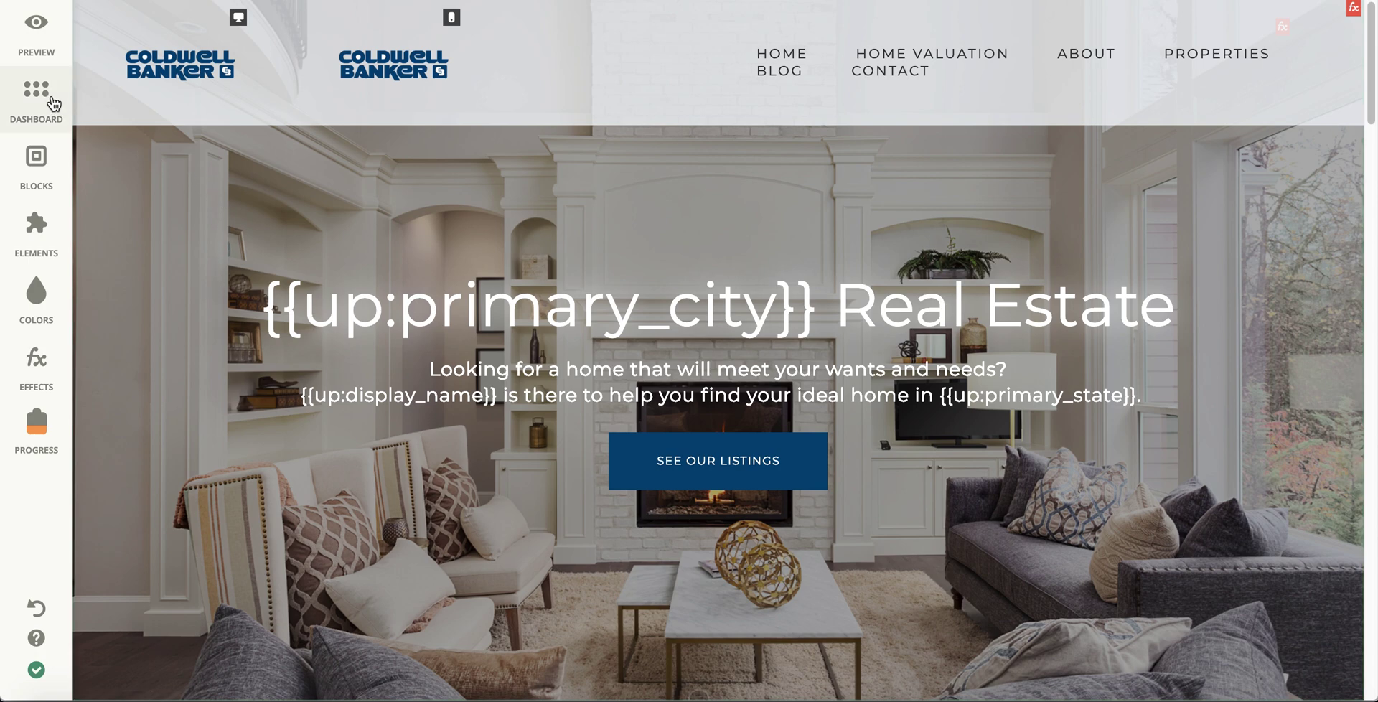
{"action": "left_click", "coordinate": [50, 102]}
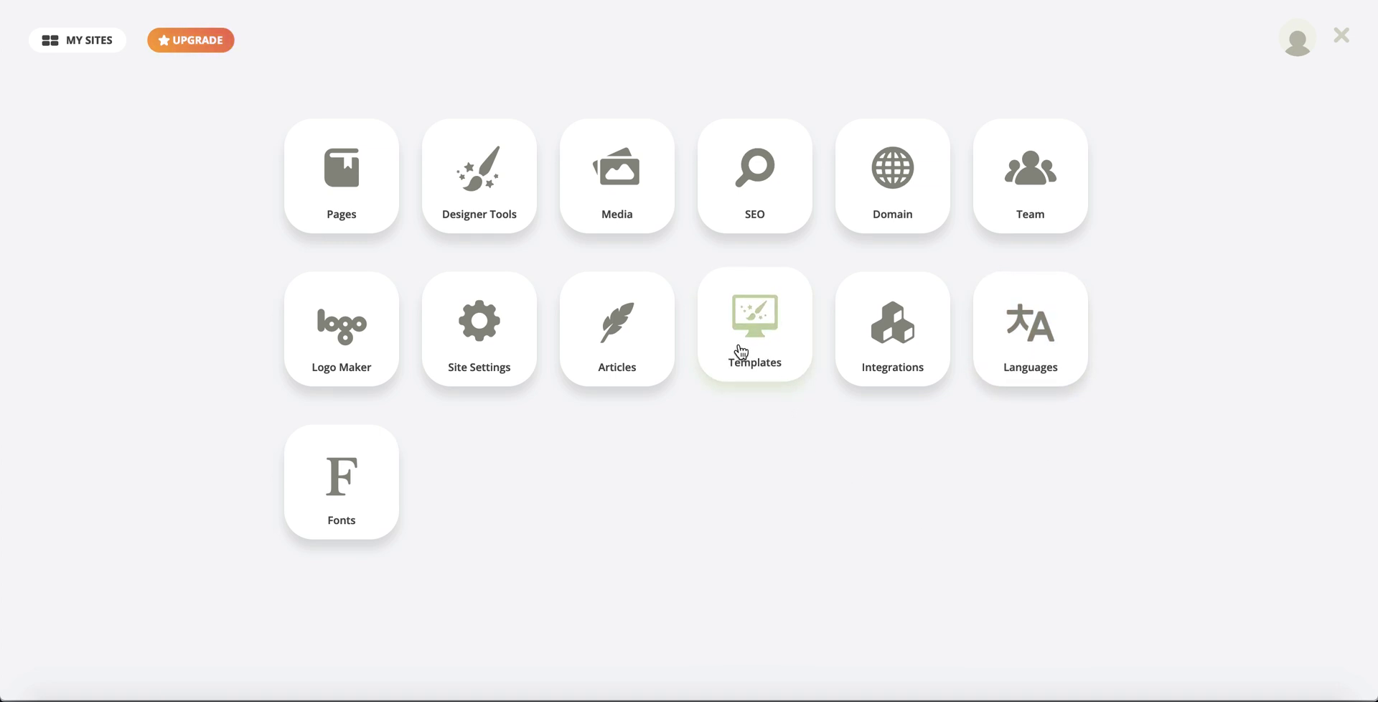
- Open Site Settings from the dashboard tools
{"action": "left_click", "coordinate": [476, 353]}
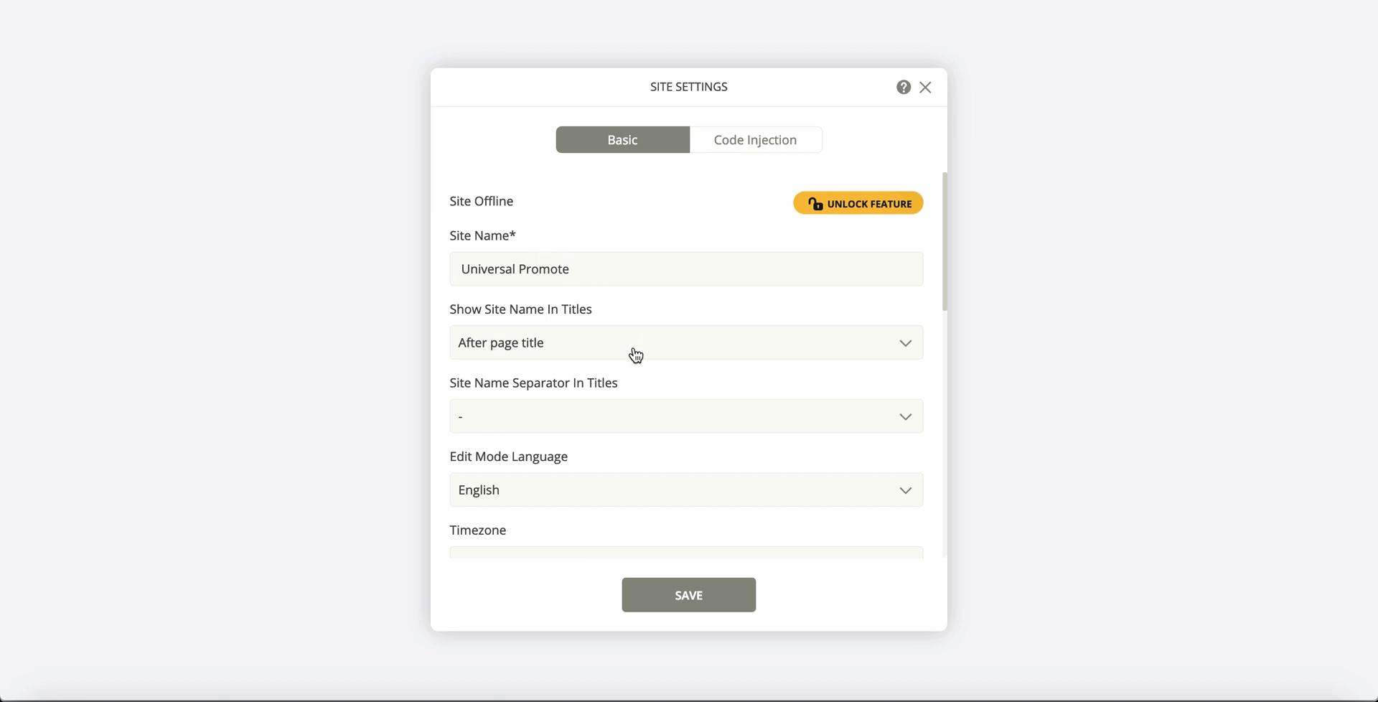
{"action": "left_click", "coordinate": [715, 138]}
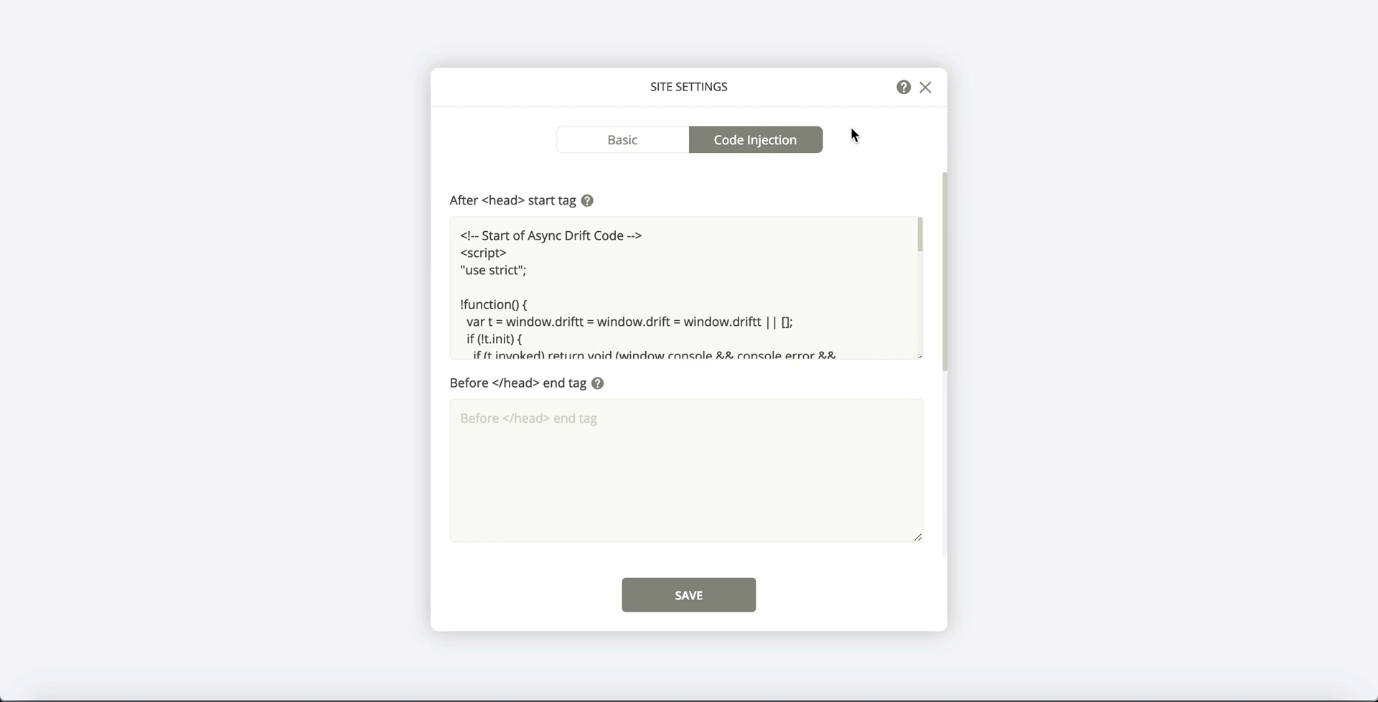
{"action": "left_click", "coordinate": [924, 87]}
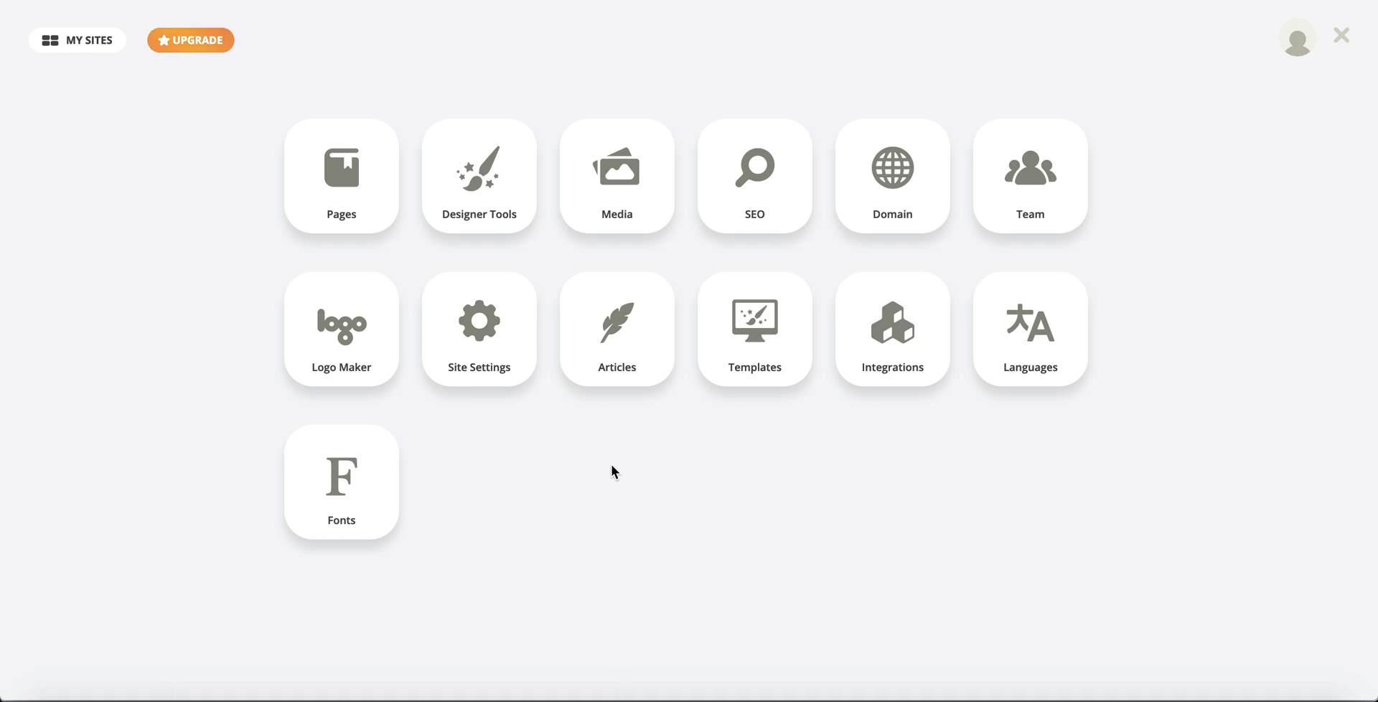
{"action": "left_click", "coordinate": [349, 334]}
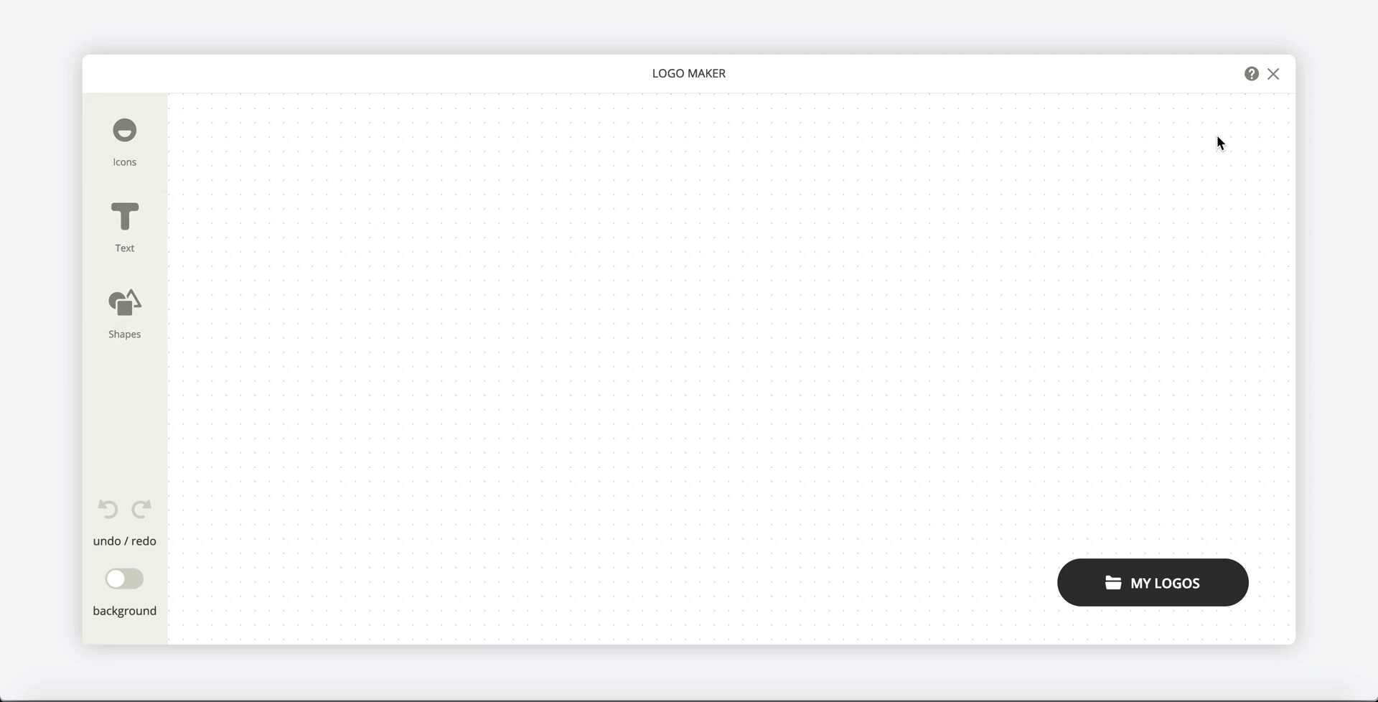
{"action": "left_click", "coordinate": [1274, 74]}
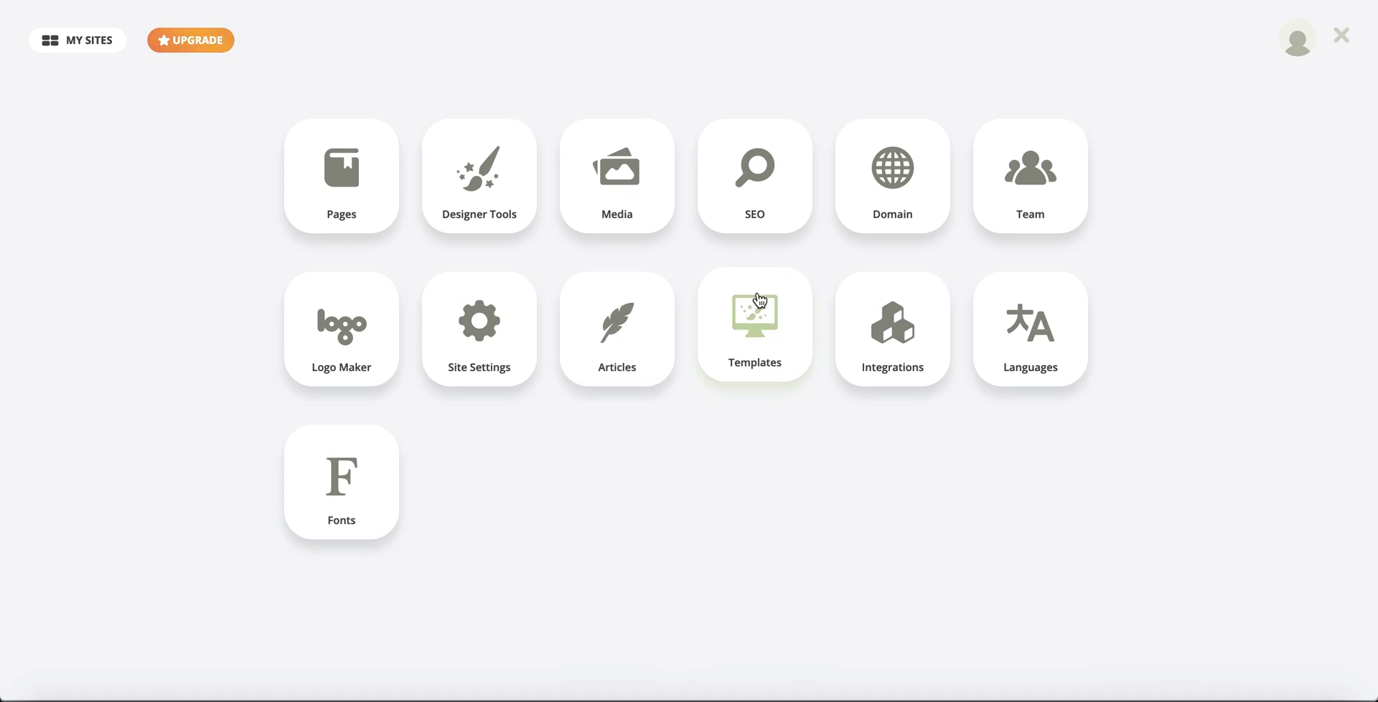
- Review the Home Valuation page's SEO settings, keep robots at Index, Follow, and discard changes
{"action": "left_click", "coordinate": [778, 186]}
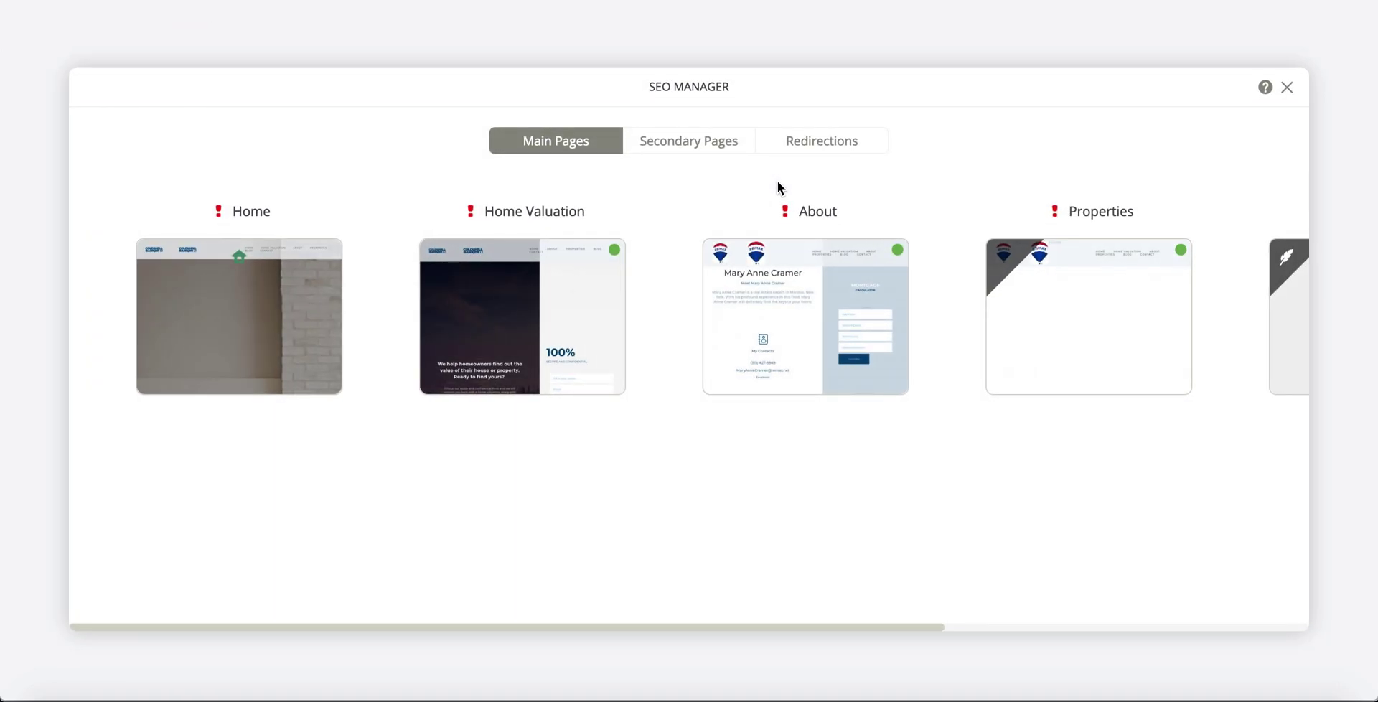
{"action": "mouse_move", "coordinate": [515, 297]}
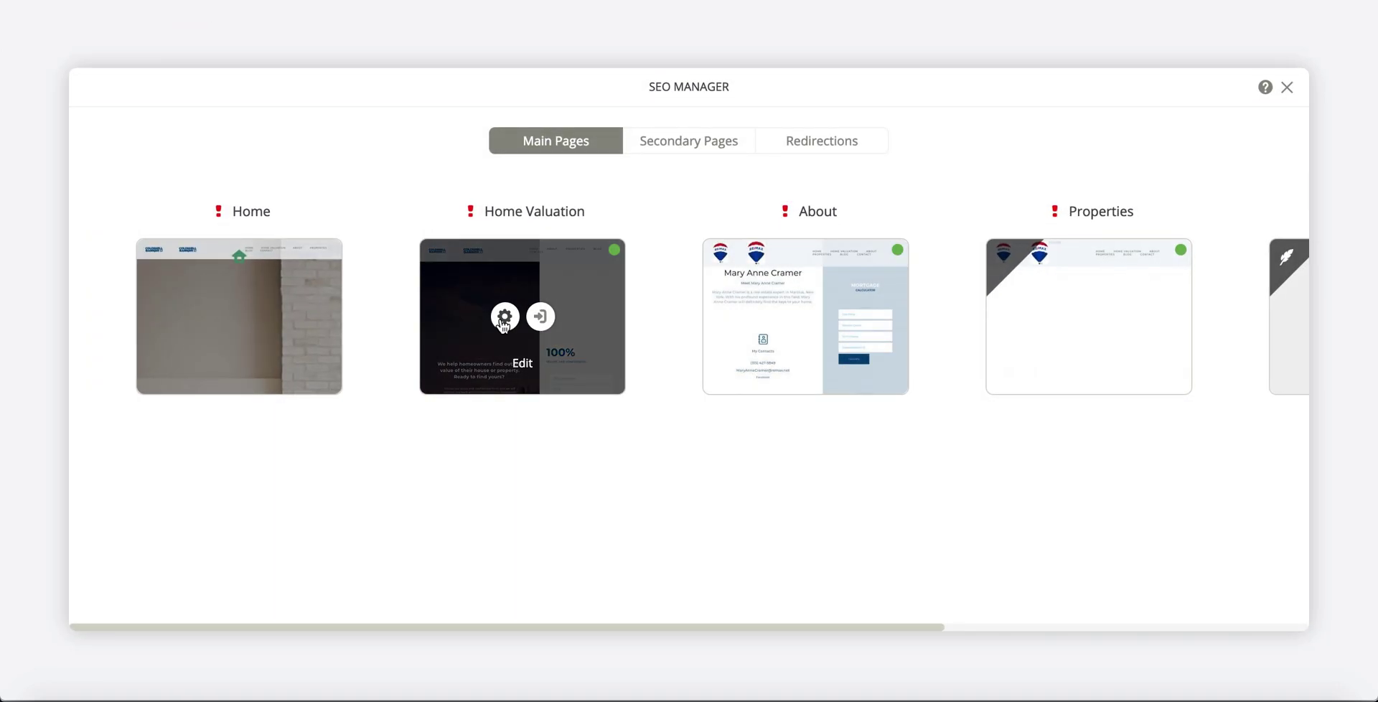
{"action": "left_click", "coordinate": [504, 319]}
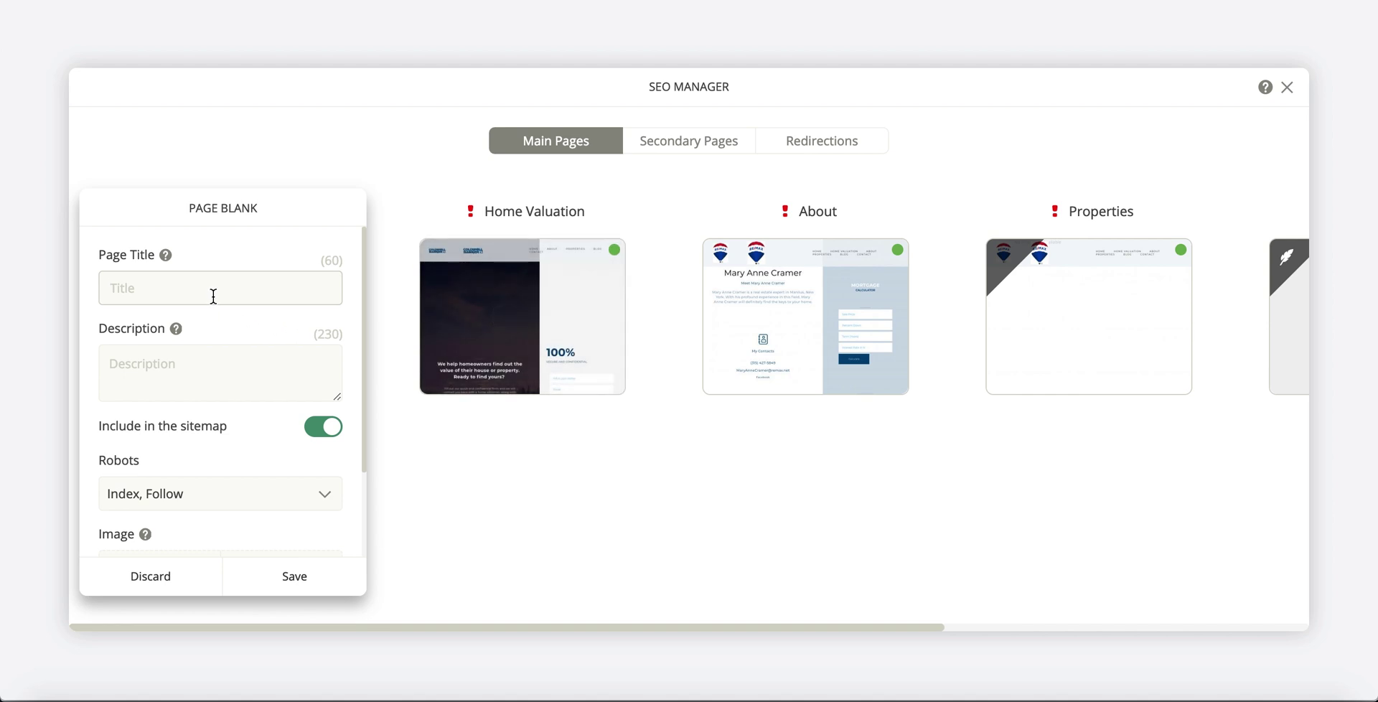
{"action": "scroll", "coordinate": [225, 381], "scroll_direction": "down", "scroll_amount": 3}
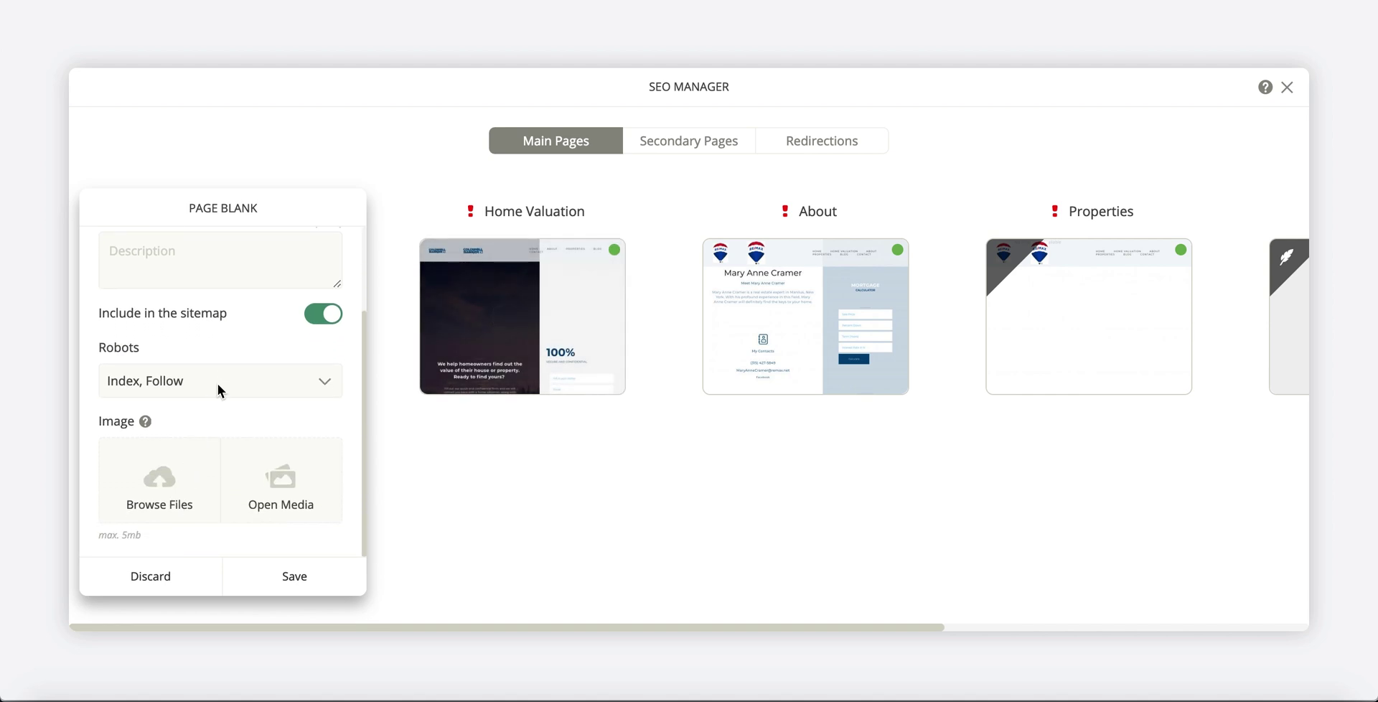
{"action": "left_click", "coordinate": [220, 390]}
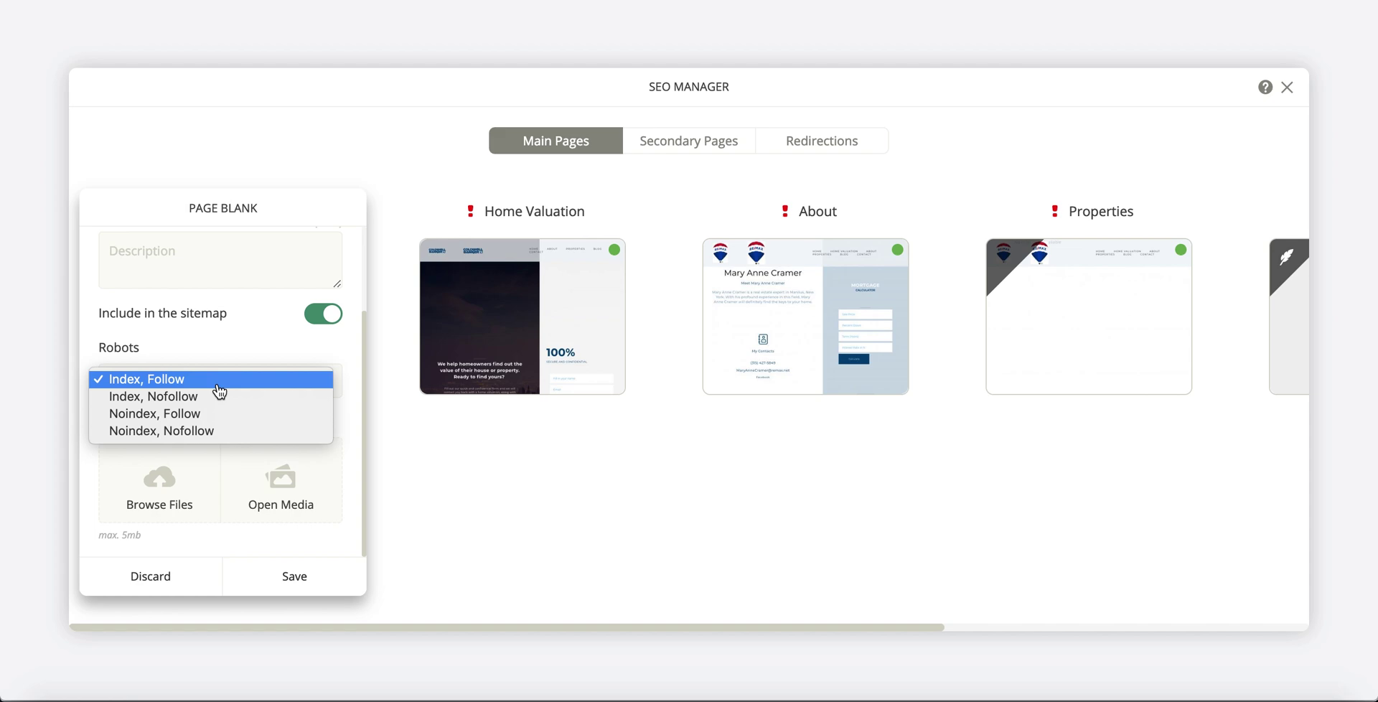
{"action": "left_click", "coordinate": [223, 349]}
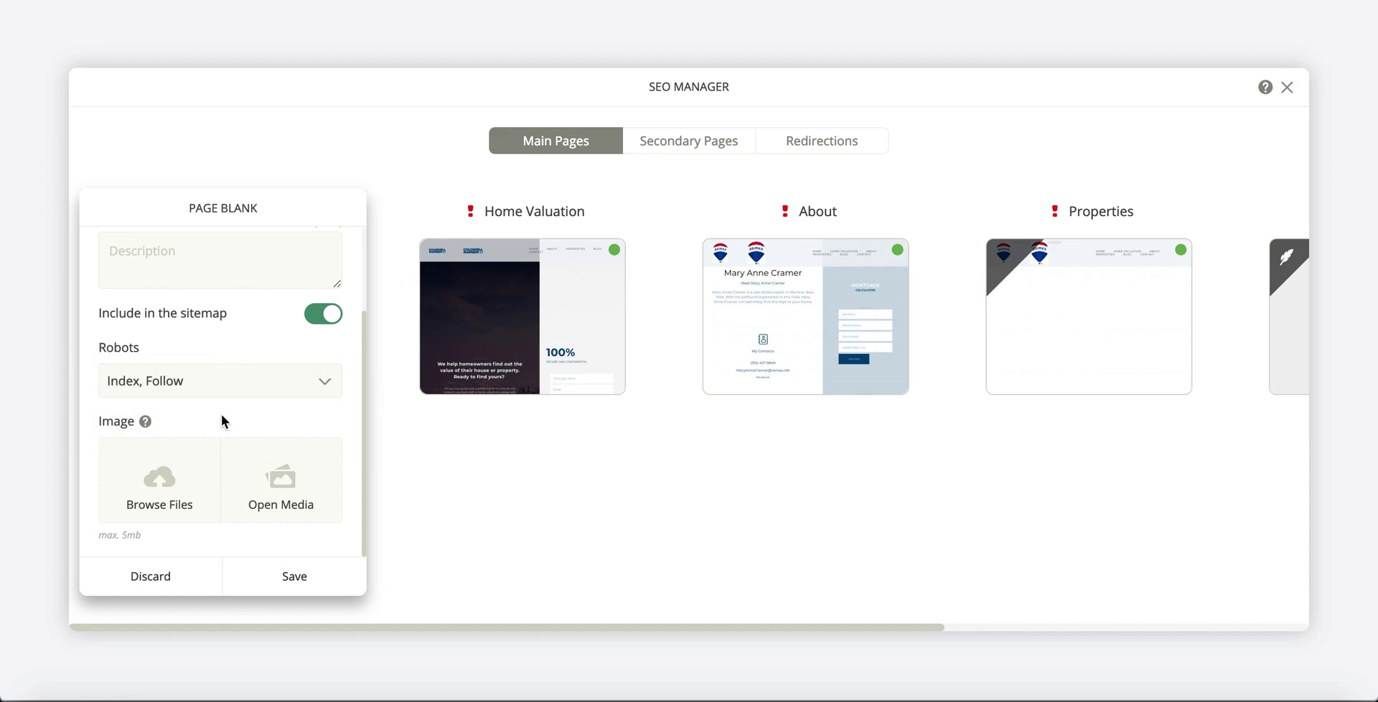
{"action": "left_click", "coordinate": [165, 583]}
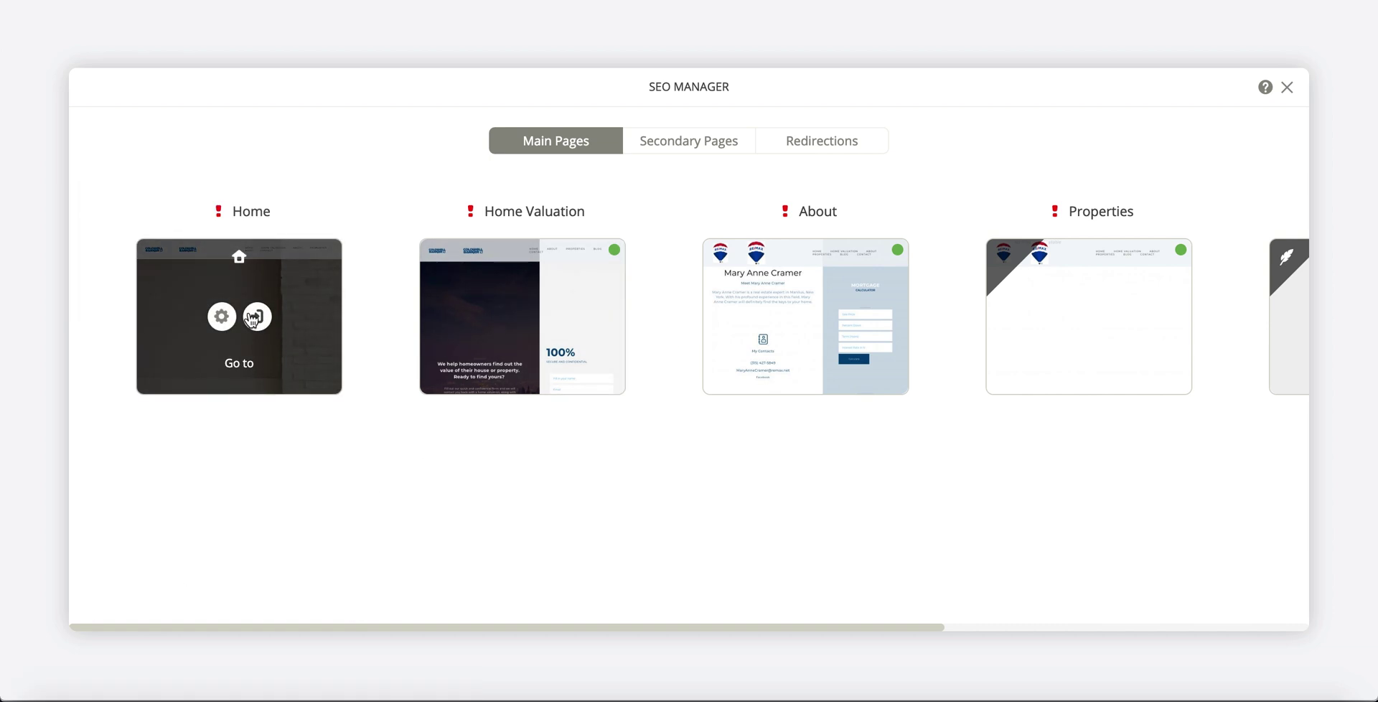
- Check the Secondary Pages and Redirections SEO lists, return to Main Pages, and close
{"action": "mouse_move", "coordinate": [563, 318]}
{"action": "left_click", "coordinate": [714, 144]}
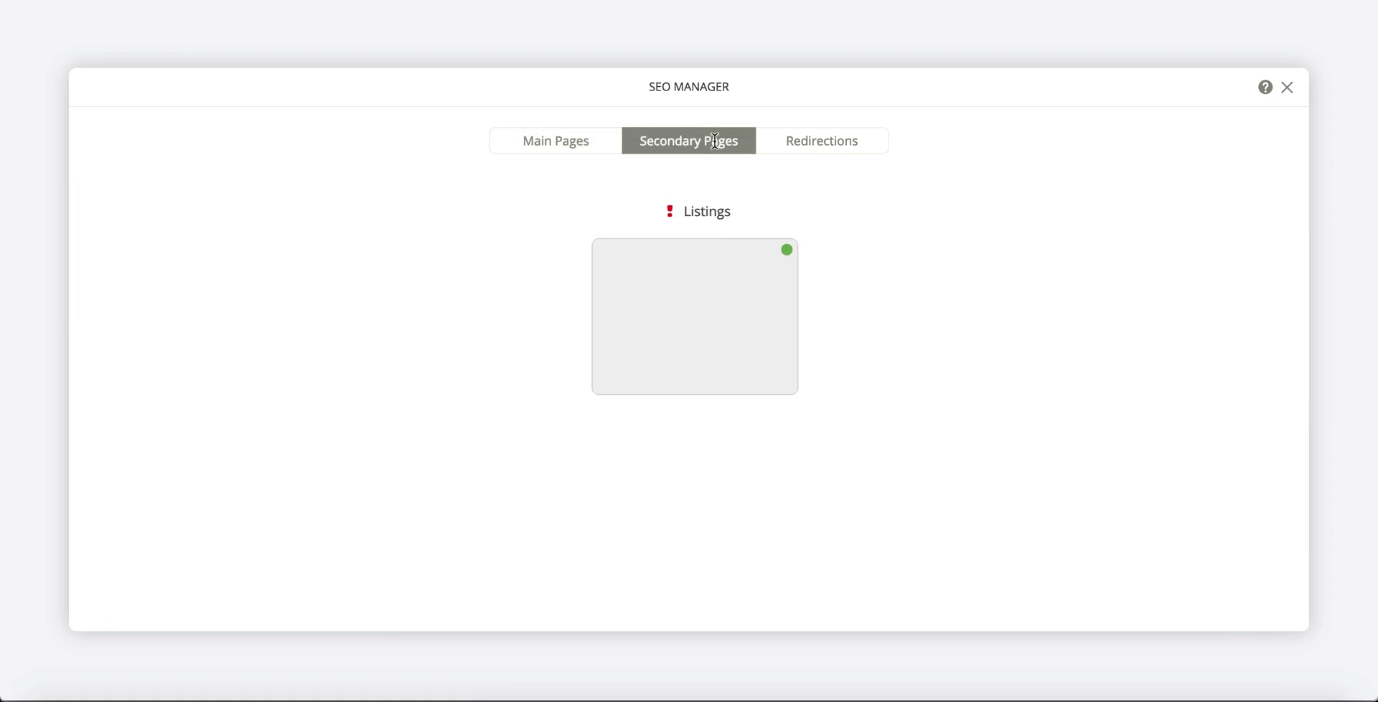
{"action": "left_click", "coordinate": [809, 143]}
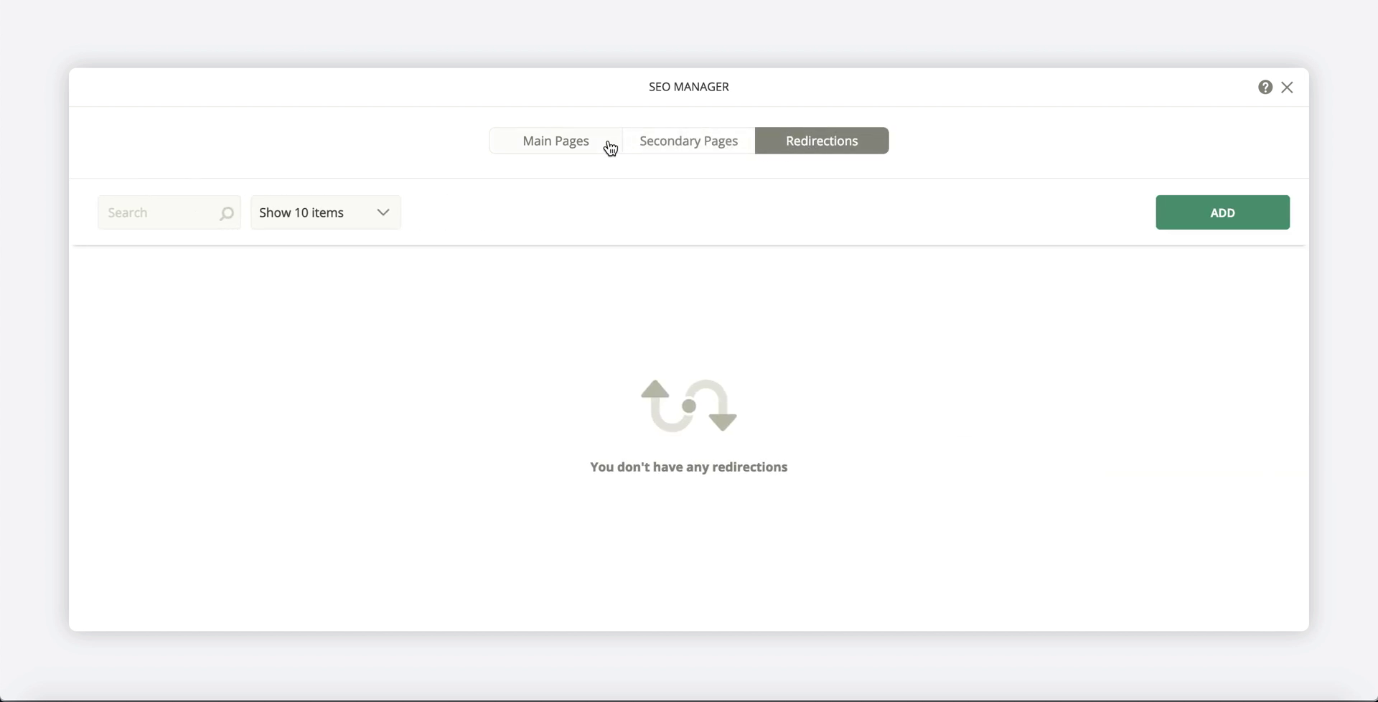
{"action": "left_click", "coordinate": [585, 148]}
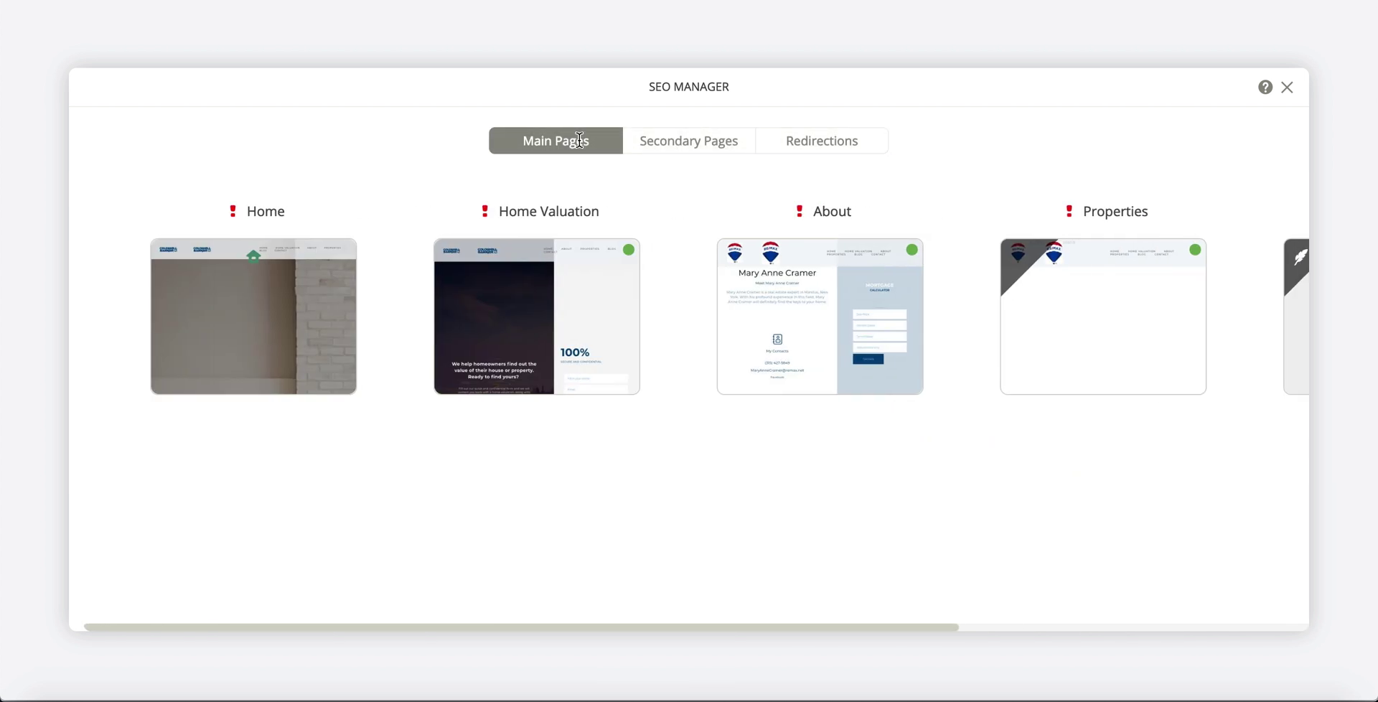
{"action": "left_click", "coordinate": [1287, 88]}
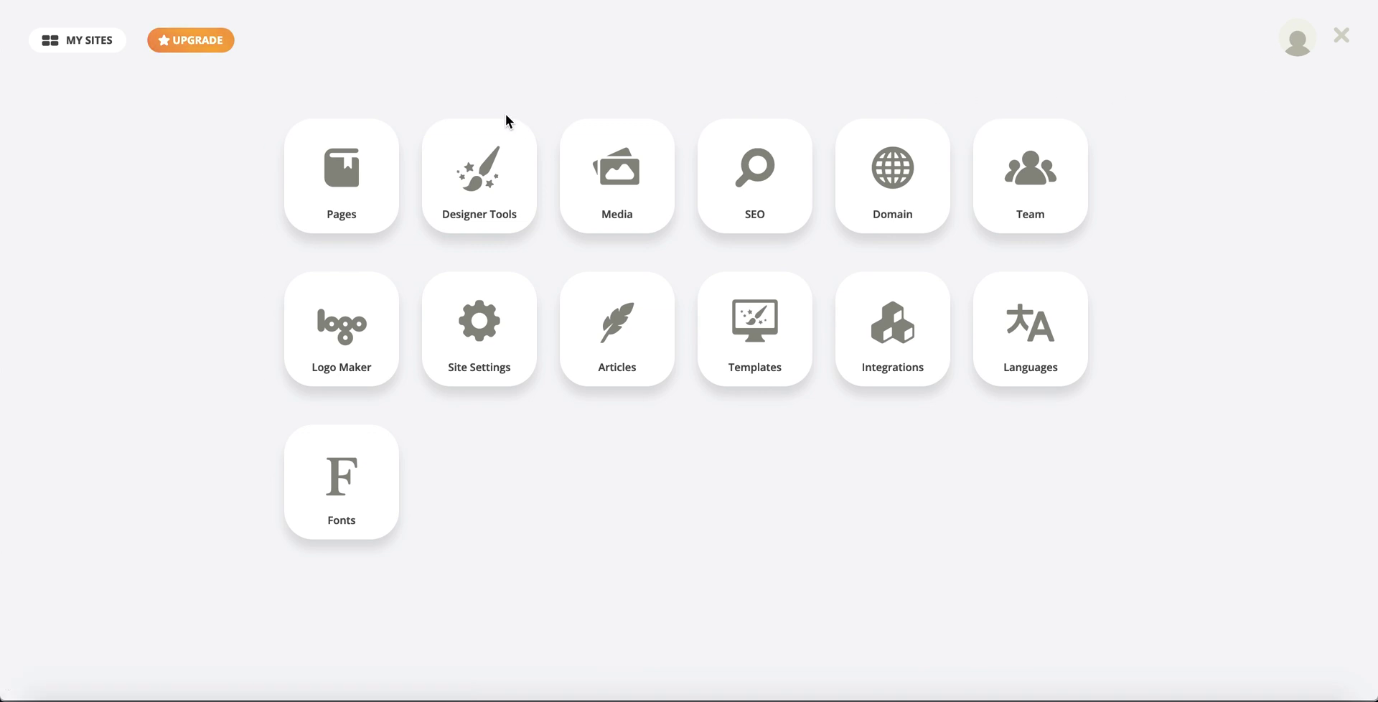
- Open Pages and show the page-type choices for a new page beside Home Valuation
{"action": "left_click", "coordinate": [335, 170]}
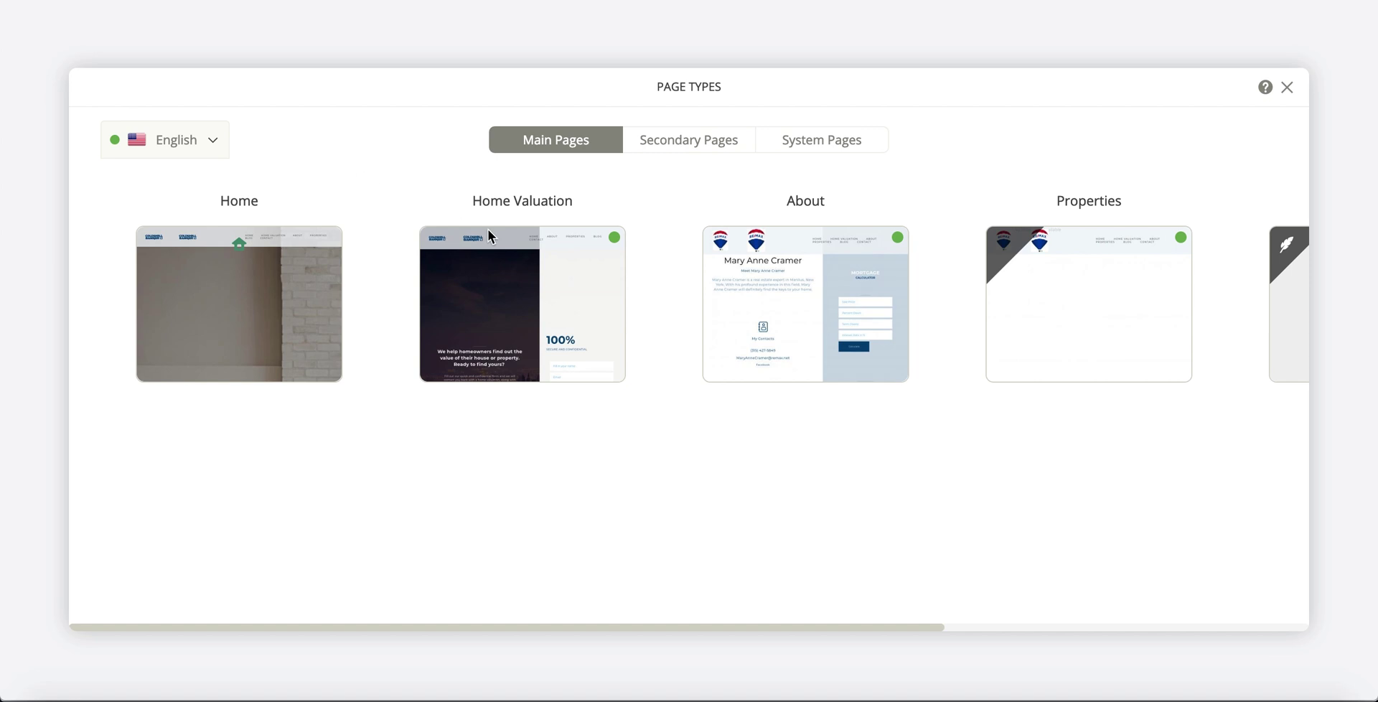
{"action": "mouse_move", "coordinate": [488, 230]}
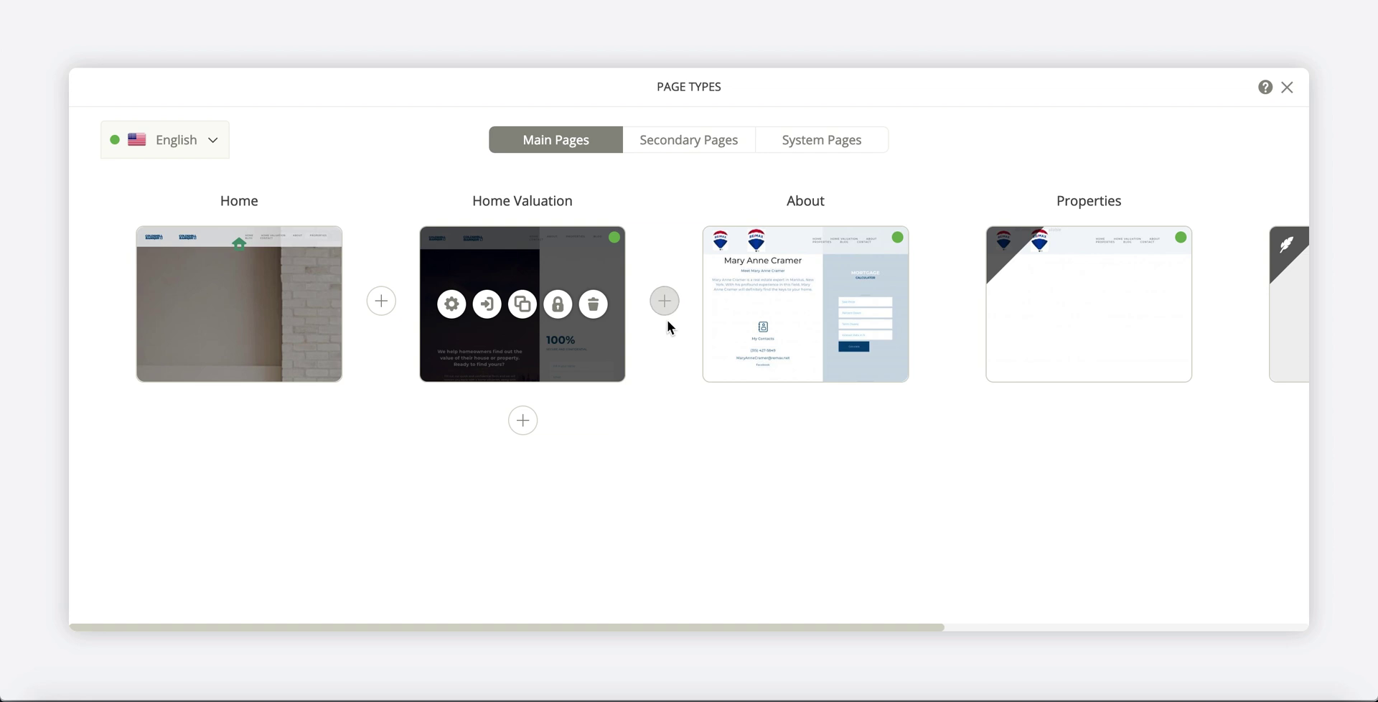
{"action": "left_click", "coordinate": [523, 422]}
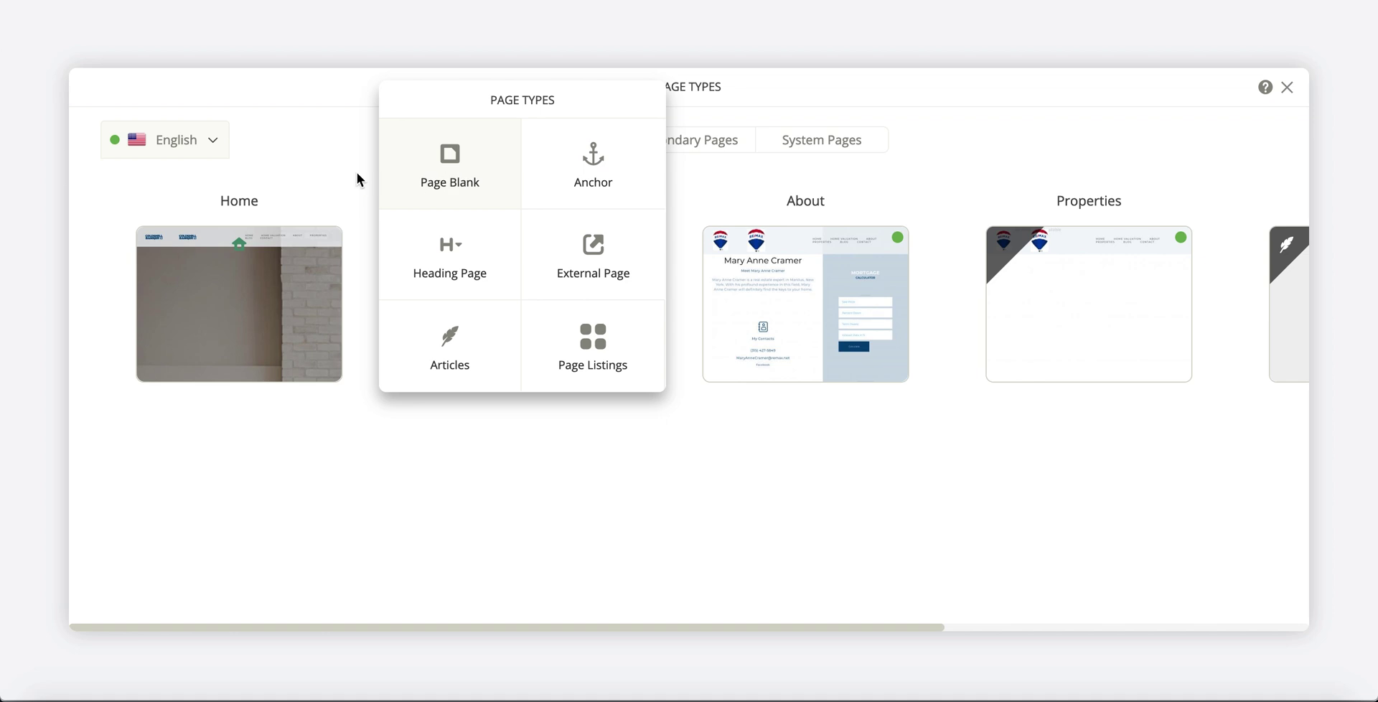
{"action": "left_click", "coordinate": [316, 161]}
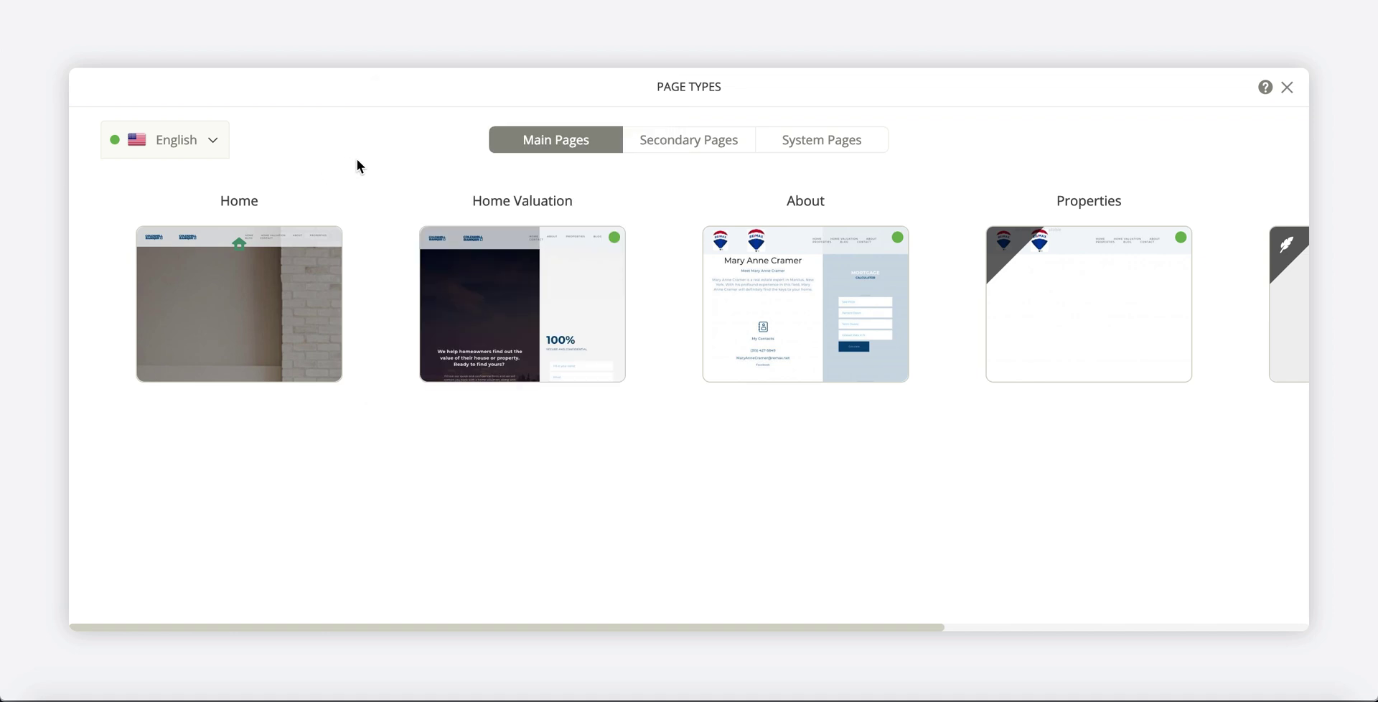
- Browse the Secondary and Main Pages lists, close the pages manager, and open Domain settings
{"action": "left_click", "coordinate": [675, 154]}
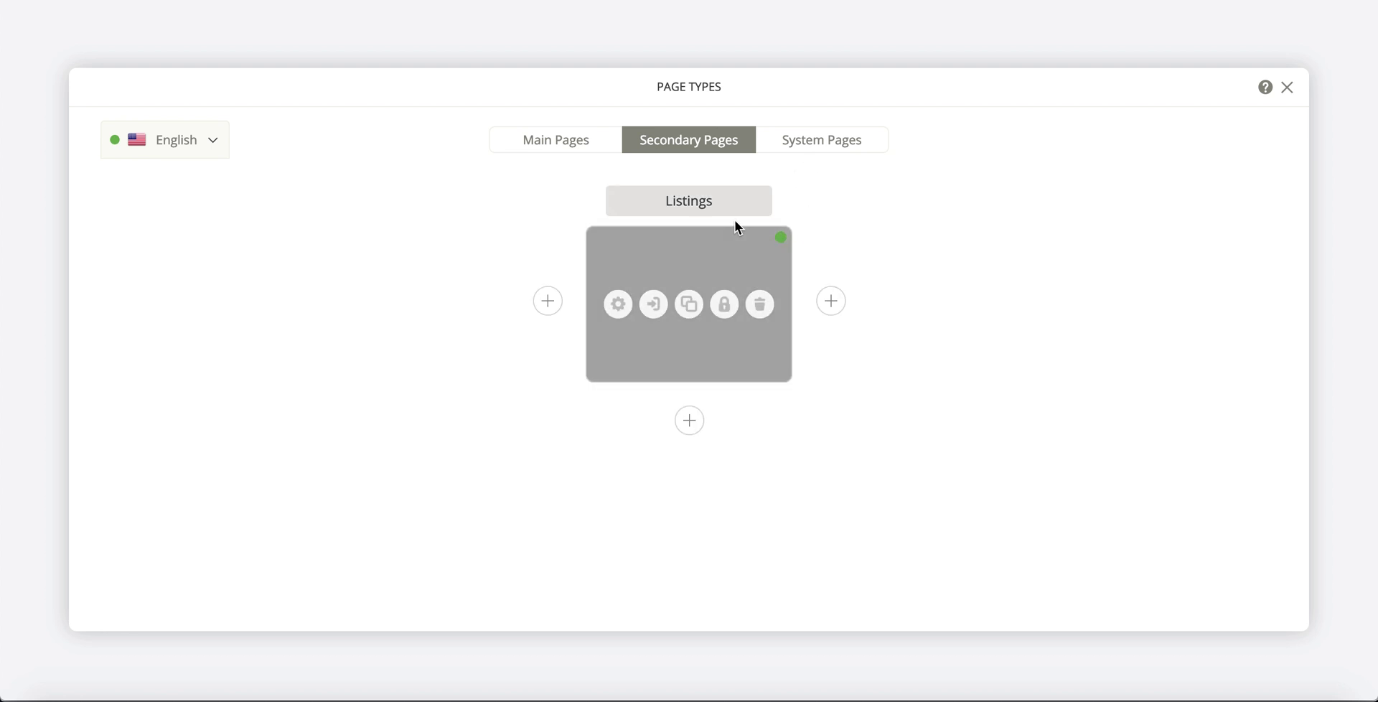
{"action": "left_click", "coordinate": [583, 150]}
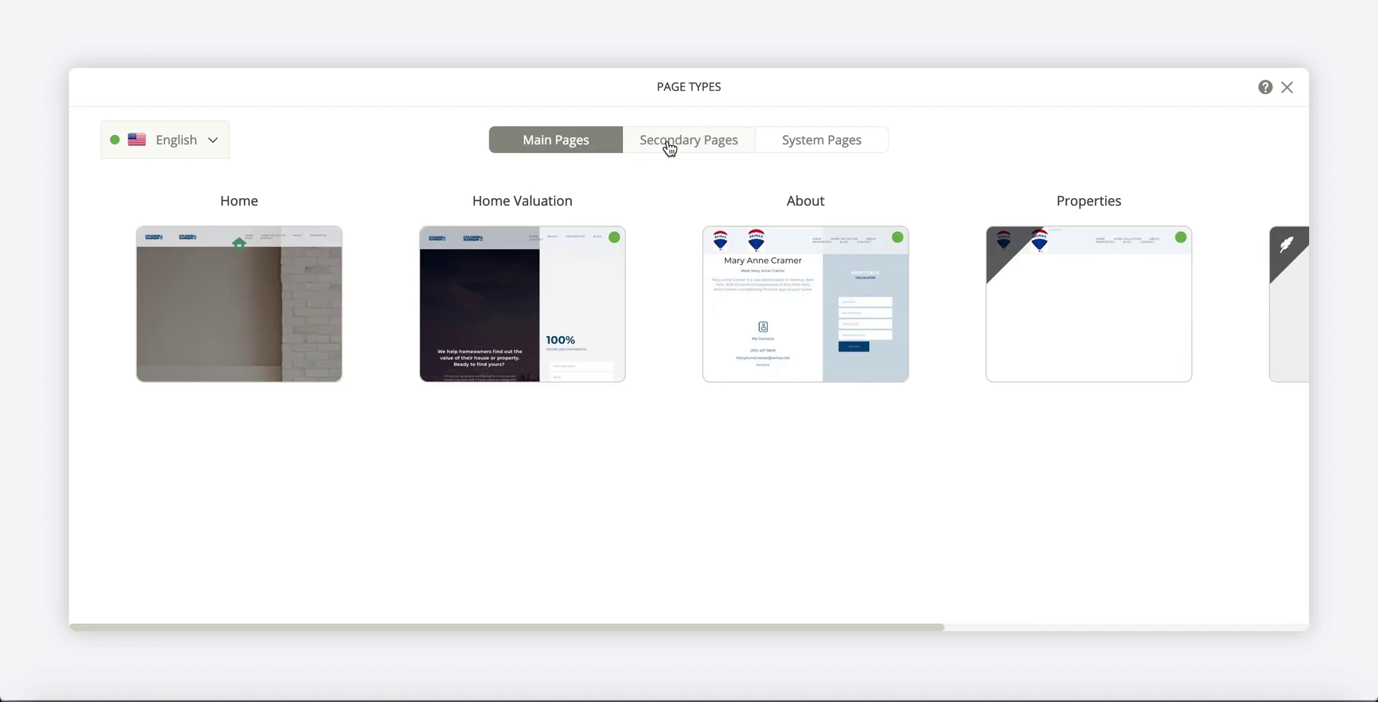
{"action": "mouse_move", "coordinate": [561, 391]}
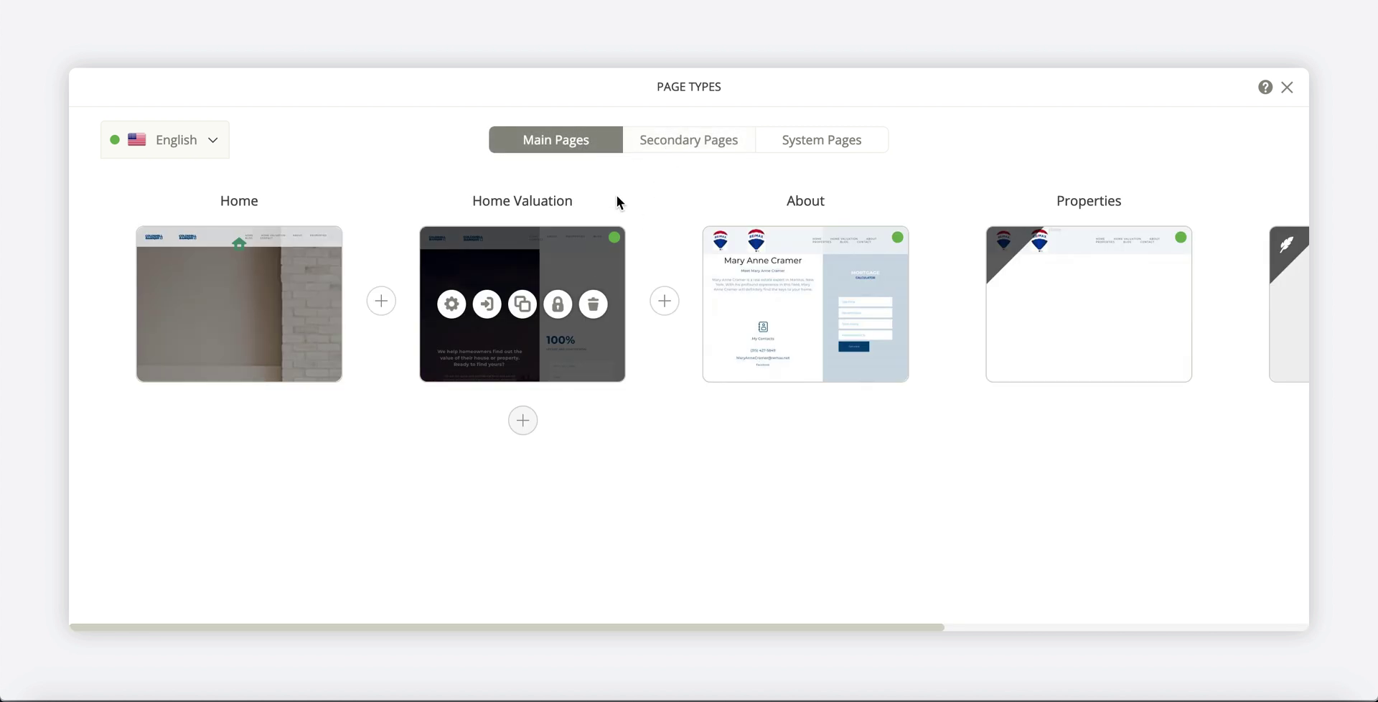
{"action": "left_click", "coordinate": [1287, 89]}
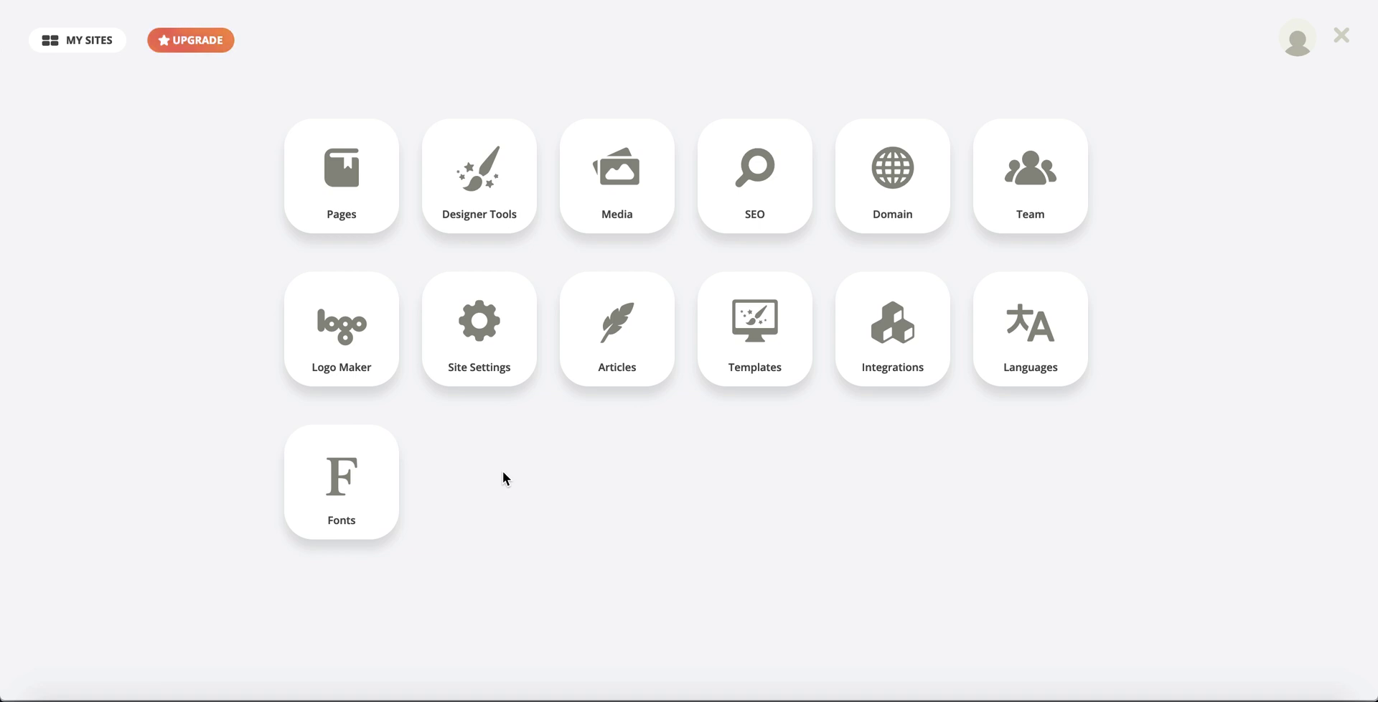
{"action": "left_click", "coordinate": [910, 165]}
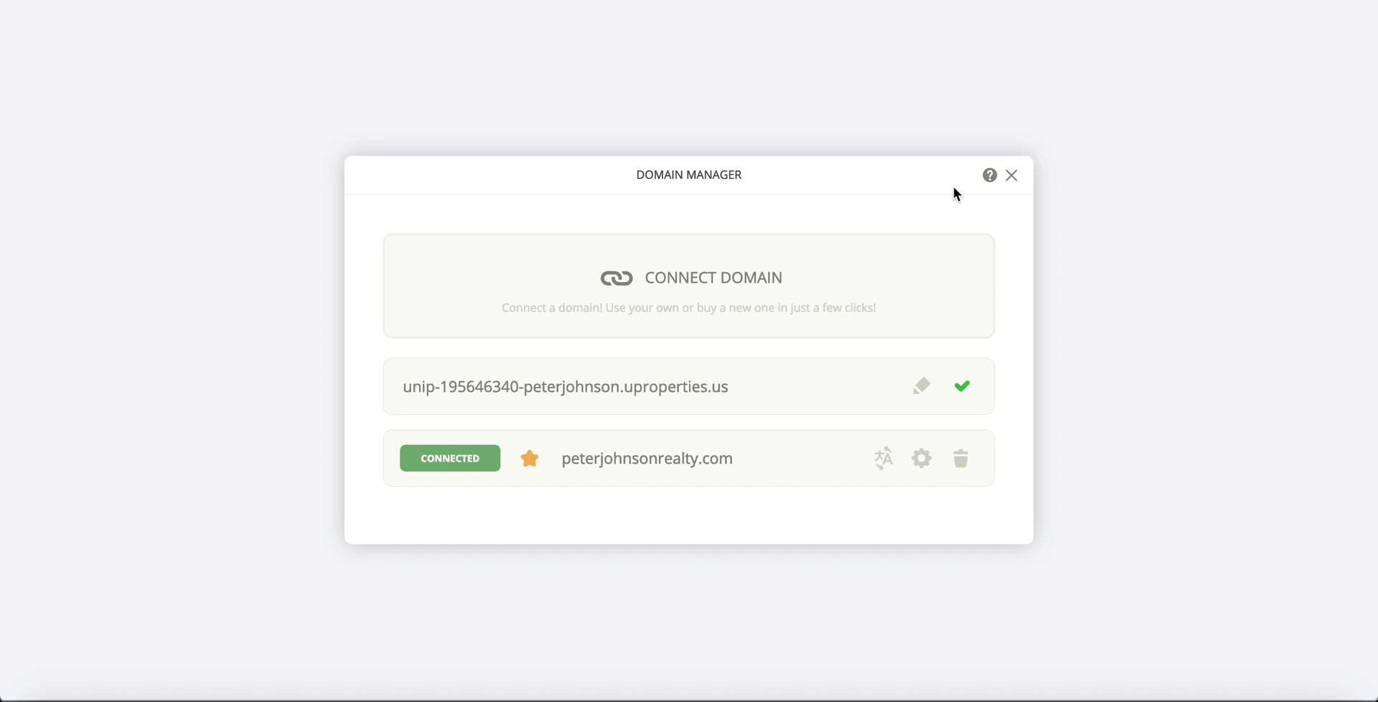
{"action": "left_click", "coordinate": [841, 269]}
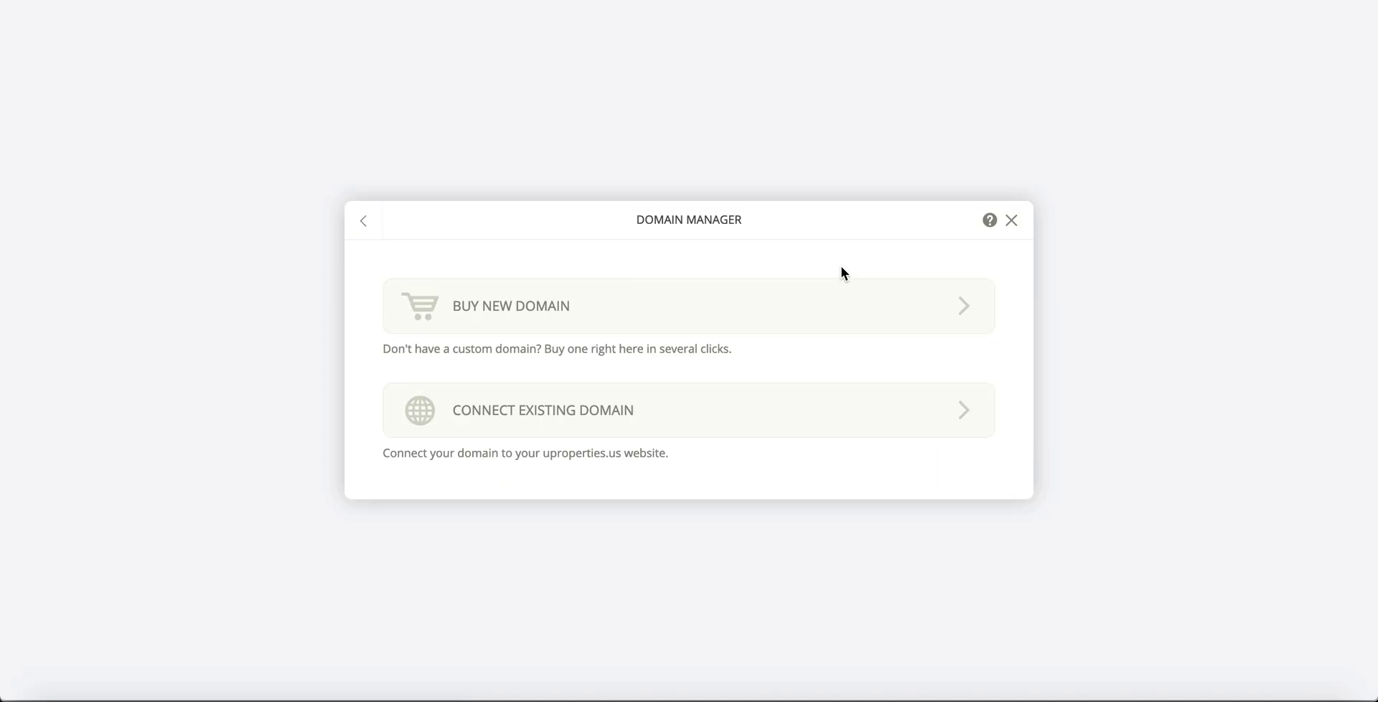
{"action": "left_click", "coordinate": [1012, 220]}
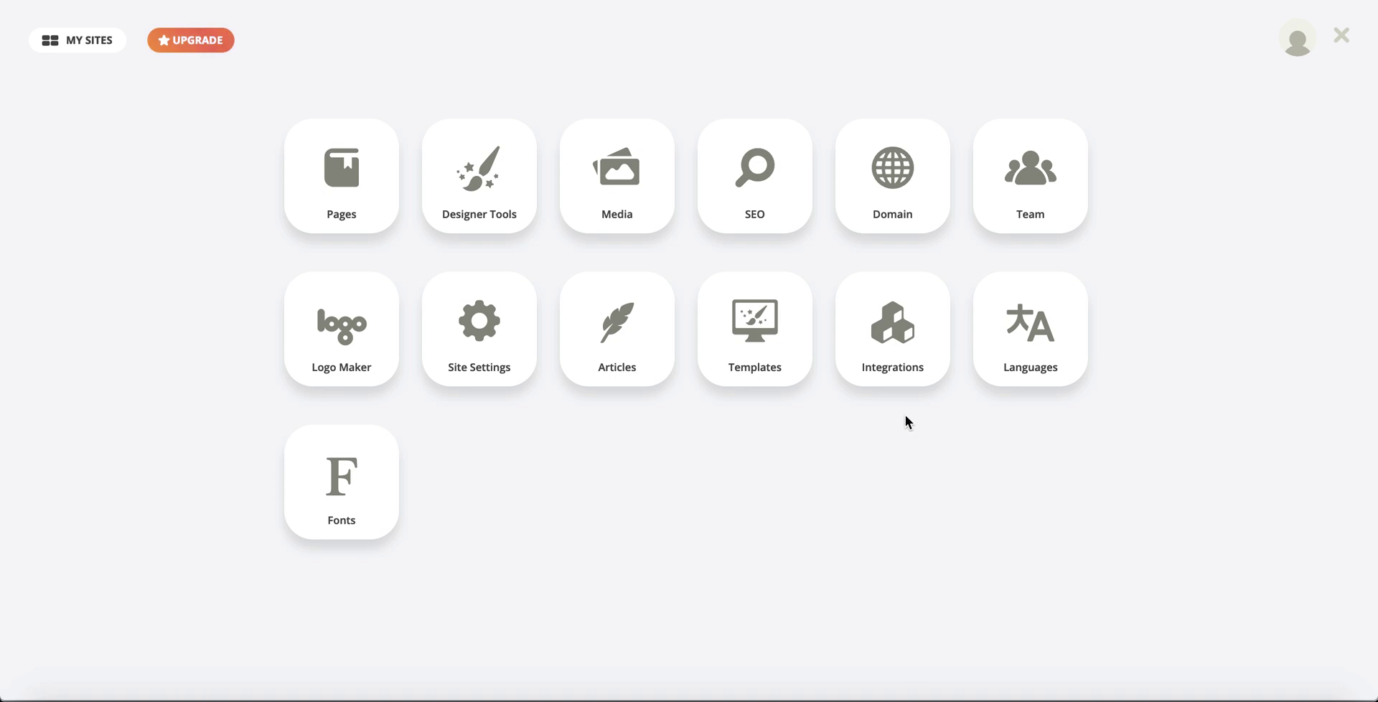
{"action": "left_click", "coordinate": [888, 333]}
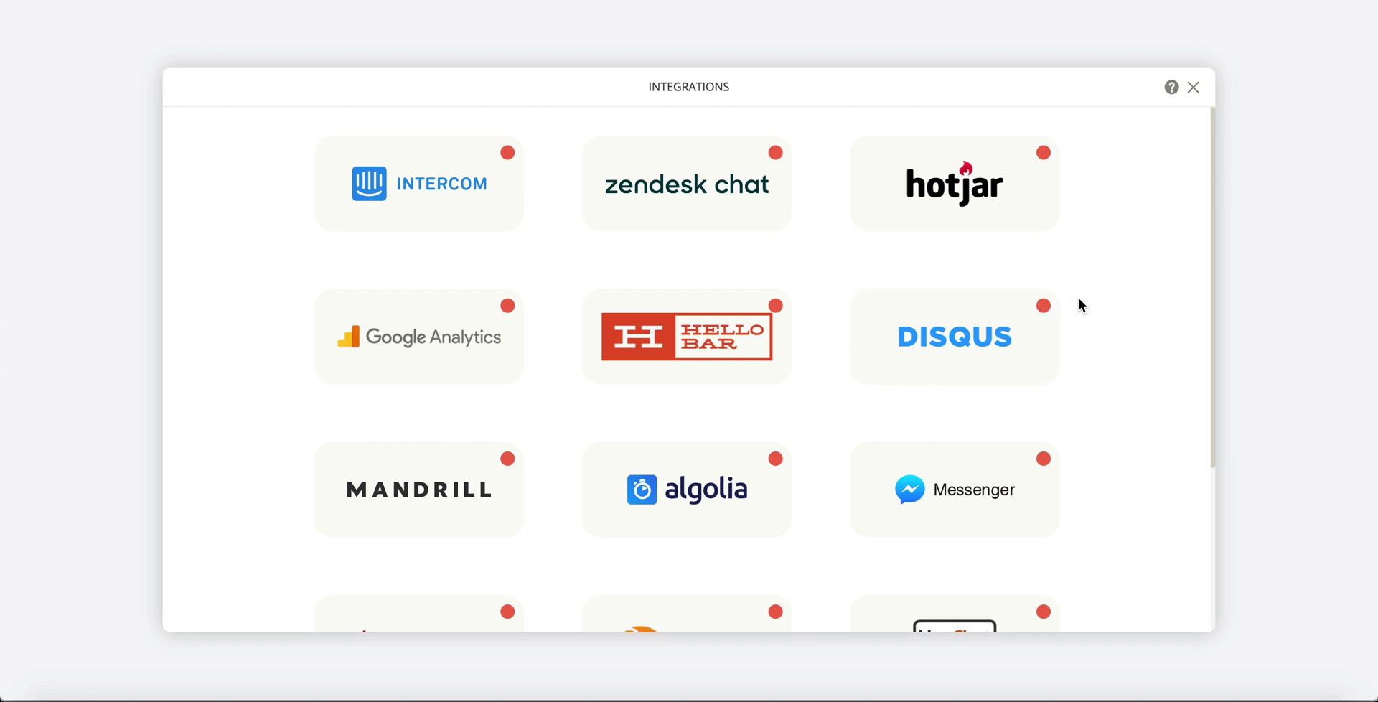
- Scroll through the integrations grid and open the Google Analytics connection form
{"action": "scroll", "coordinate": [1163, 298], "scroll_direction": "down", "scroll_amount": 5}
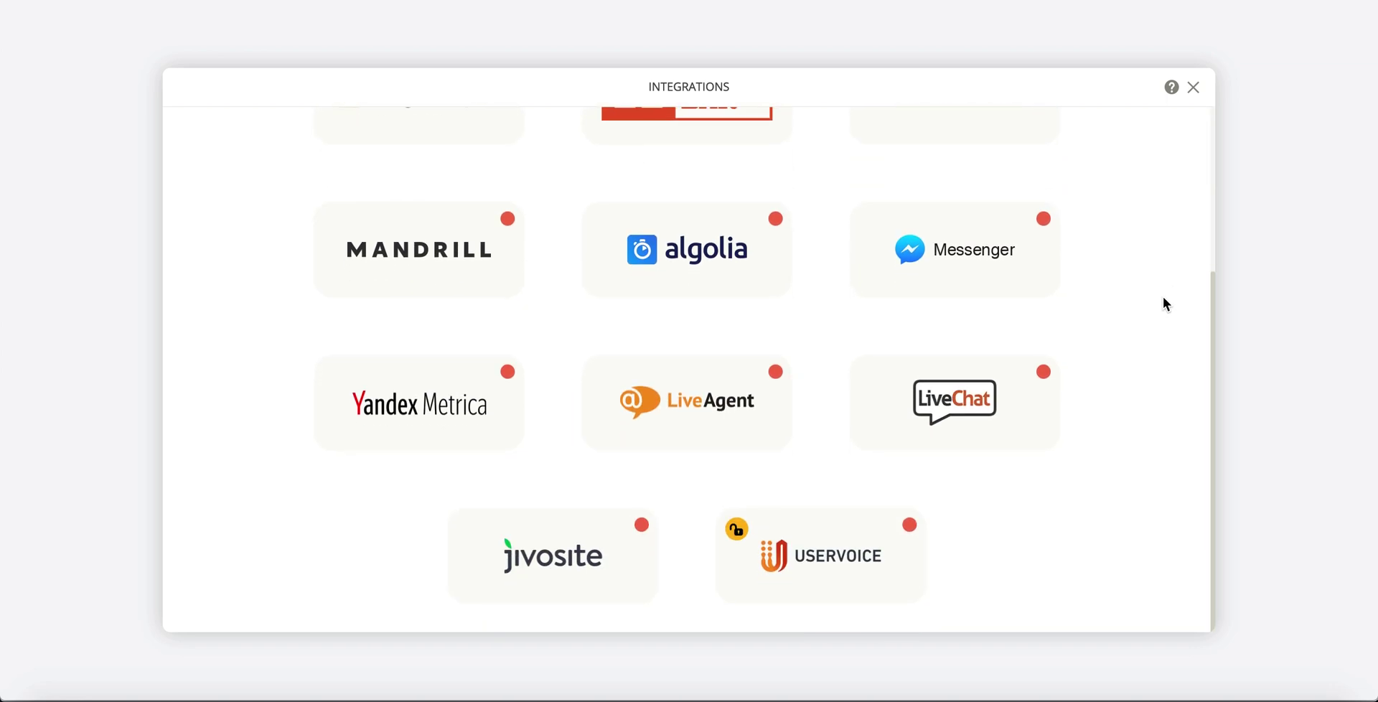
{"action": "scroll", "coordinate": [1130, 352], "scroll_direction": "up", "scroll_amount": 5}
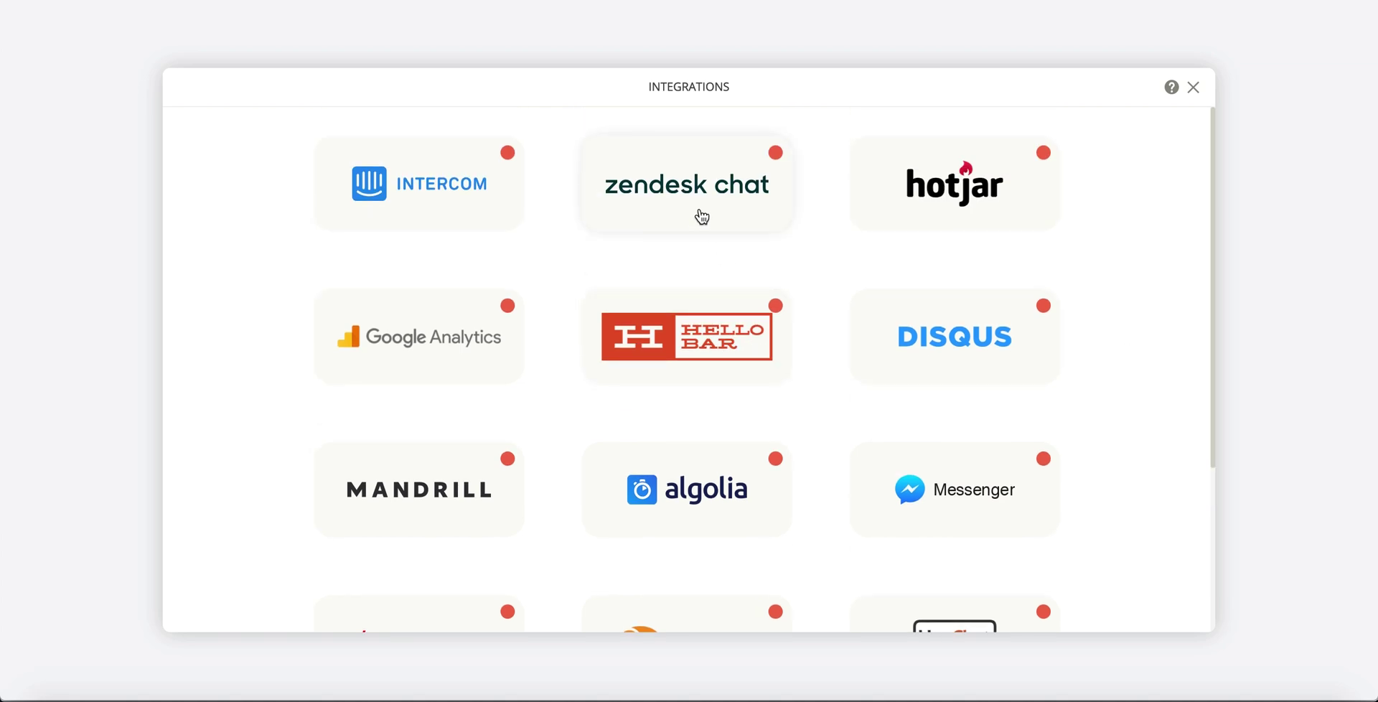
{"action": "scroll", "coordinate": [702, 217], "scroll_direction": "down", "scroll_amount": 4}
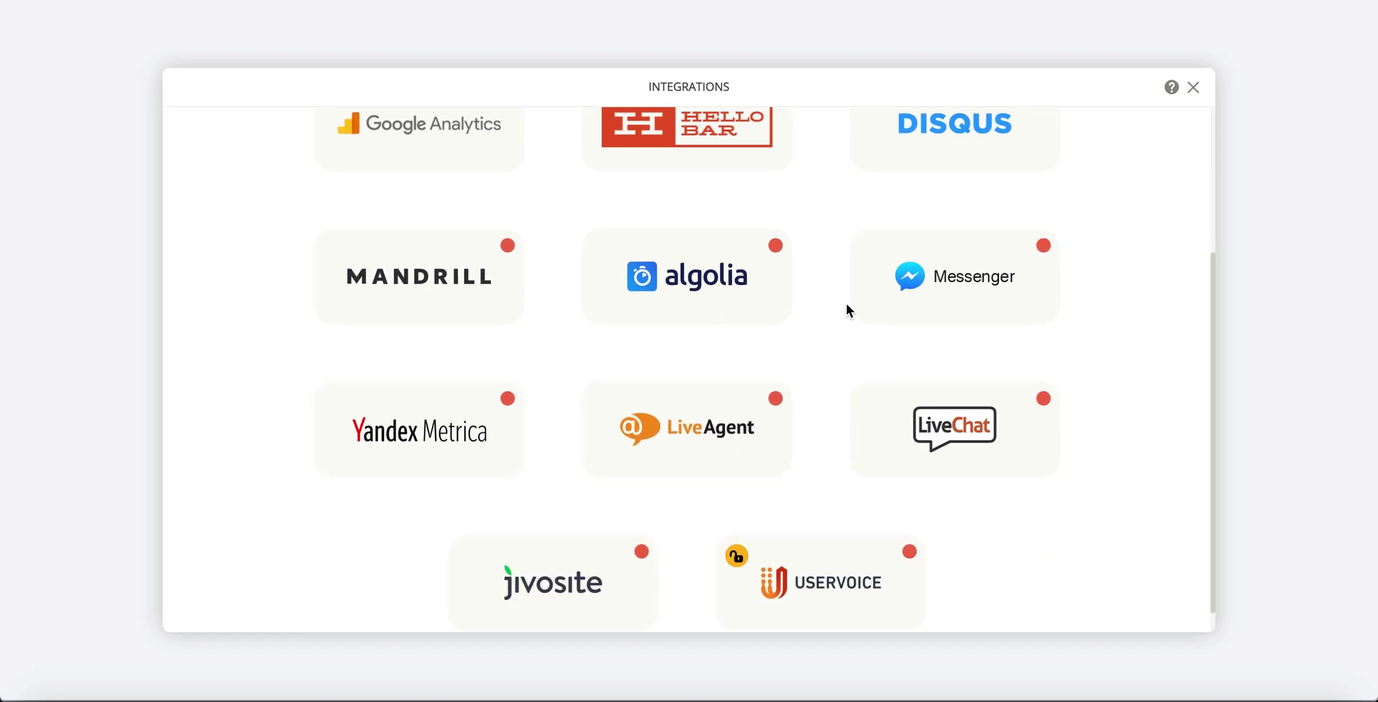
{"action": "scroll", "coordinate": [847, 309], "scroll_direction": "up", "scroll_amount": 1}
{"action": "scroll", "coordinate": [755, 351], "scroll_direction": "up", "scroll_amount": 2}
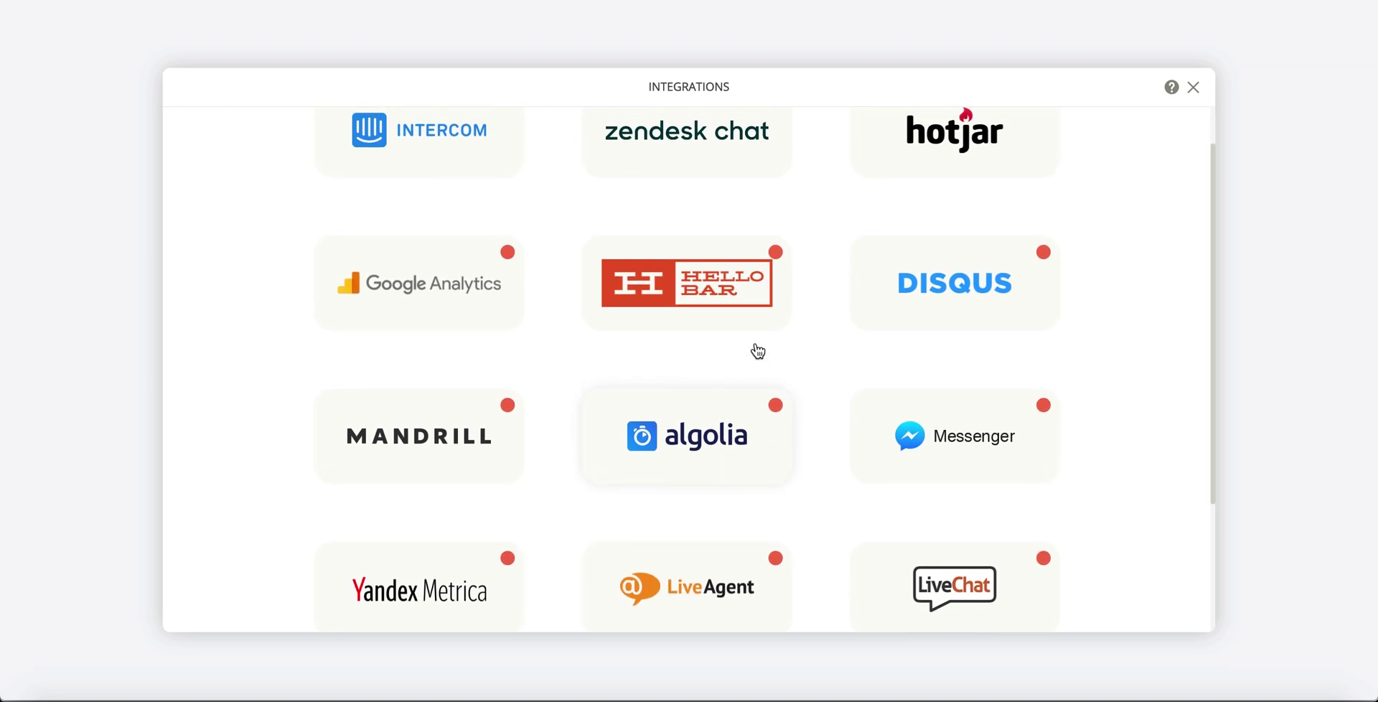
{"action": "left_click", "coordinate": [438, 300]}
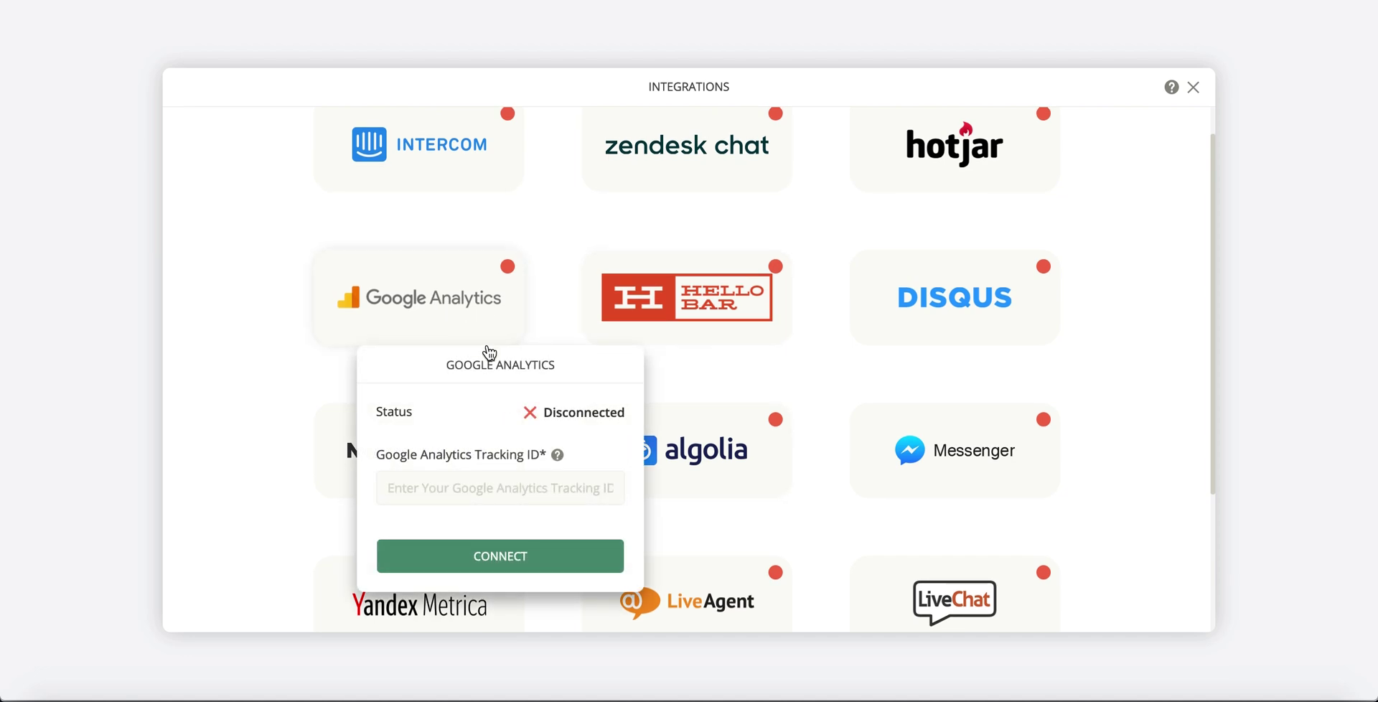